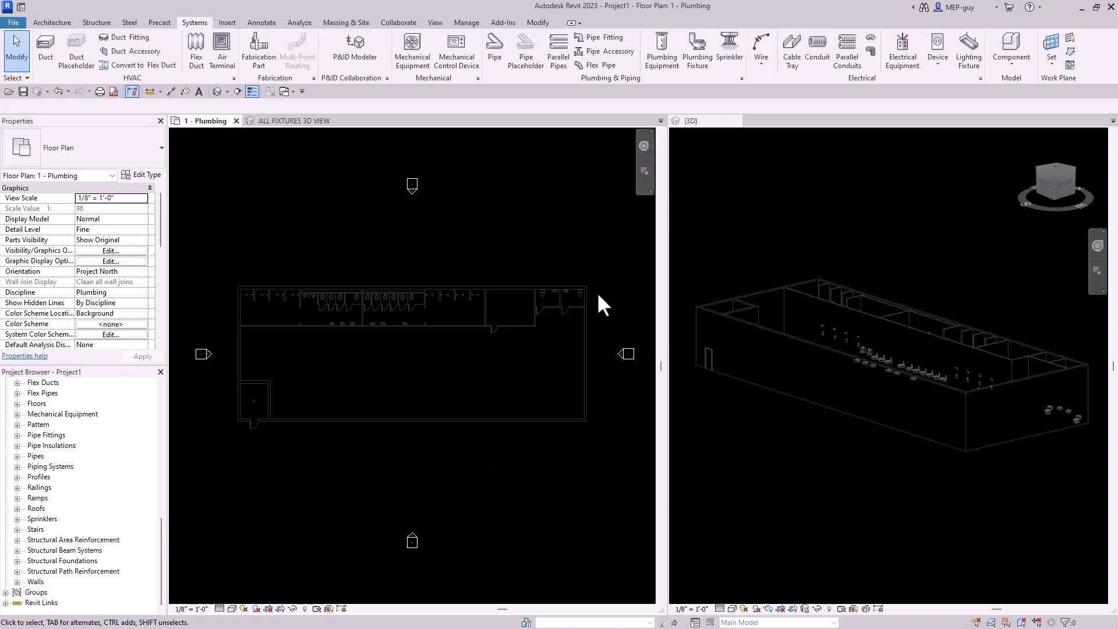
Zoom around the 3D view to inspect the restroom fixtures
scroll(592, 291, up, 7)
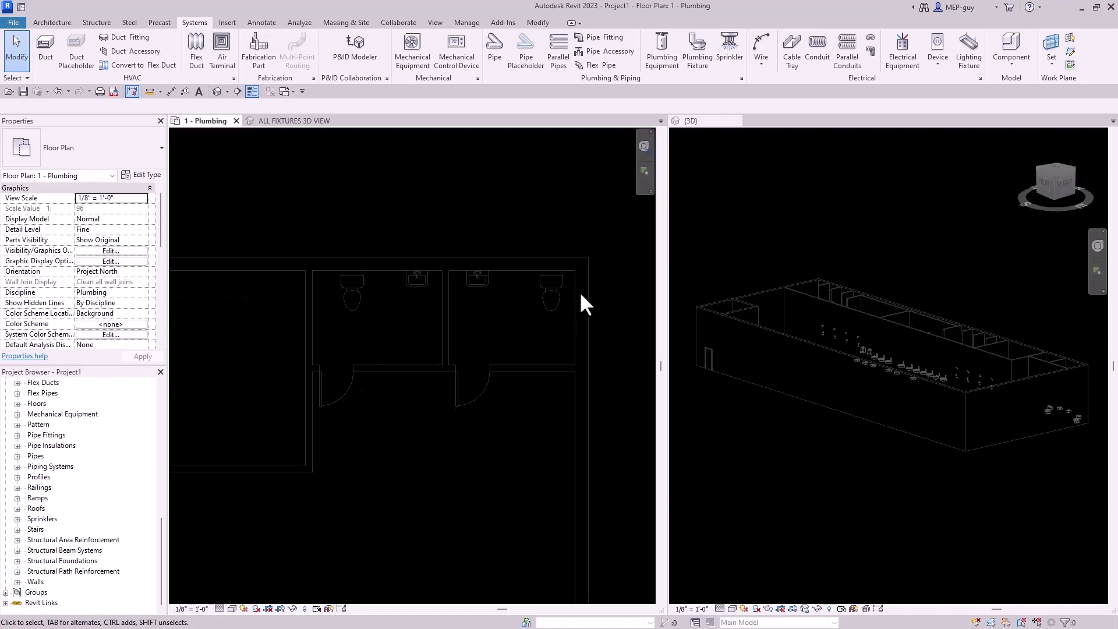
scroll(580, 293, up, 1)
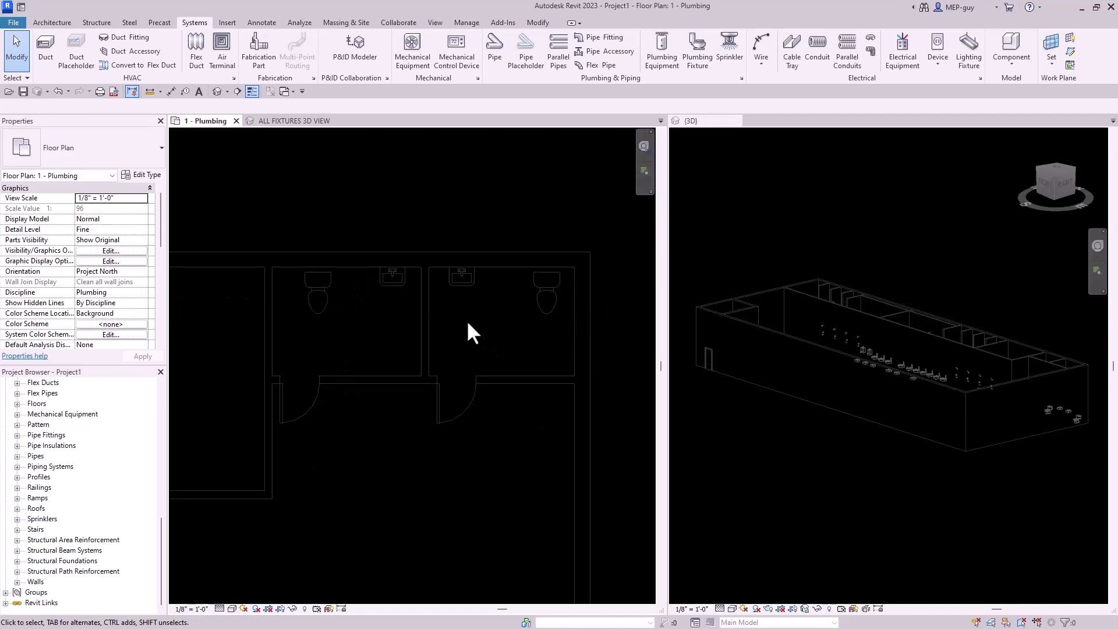
scroll(466, 321, up, 2)
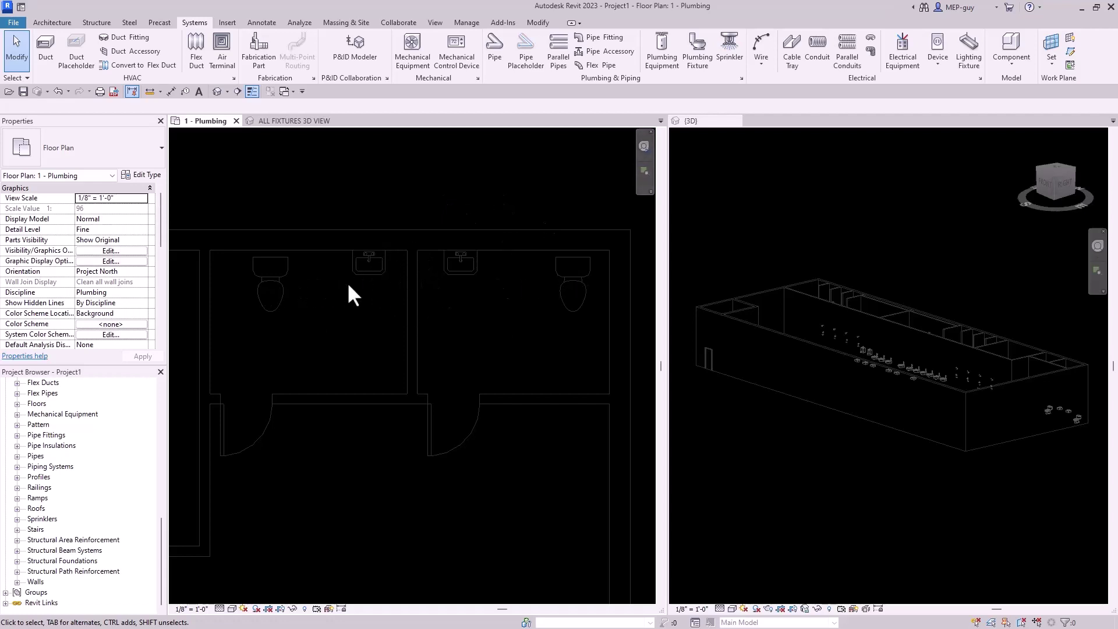
click(913, 446)
scroll(969, 418, up, 5)
scroll(972, 407, up, 3)
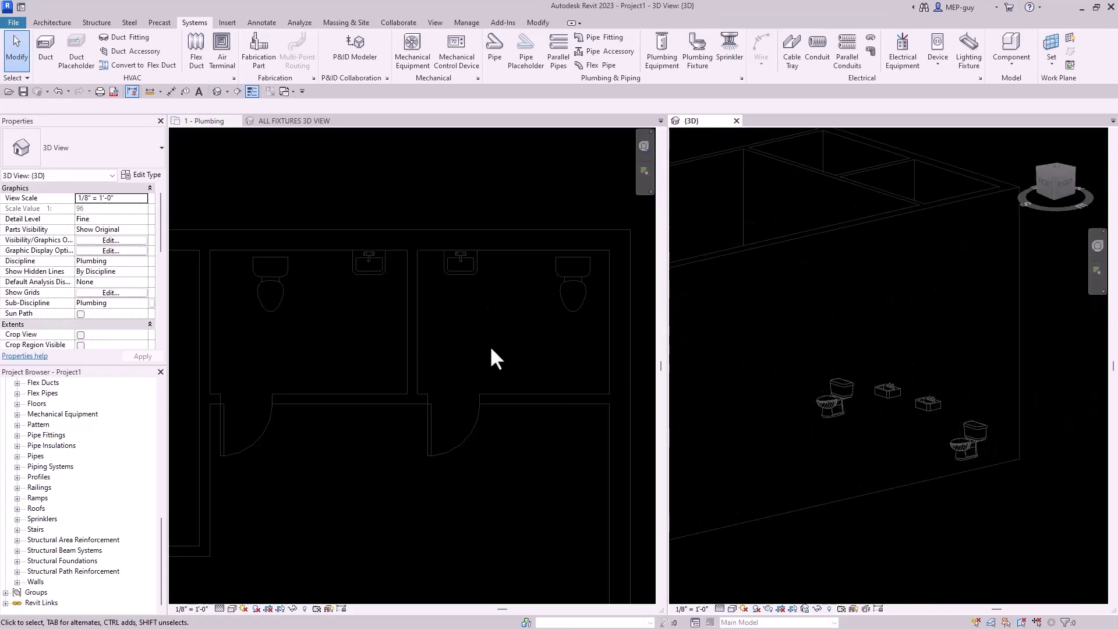
scroll(489, 320, down, 2)
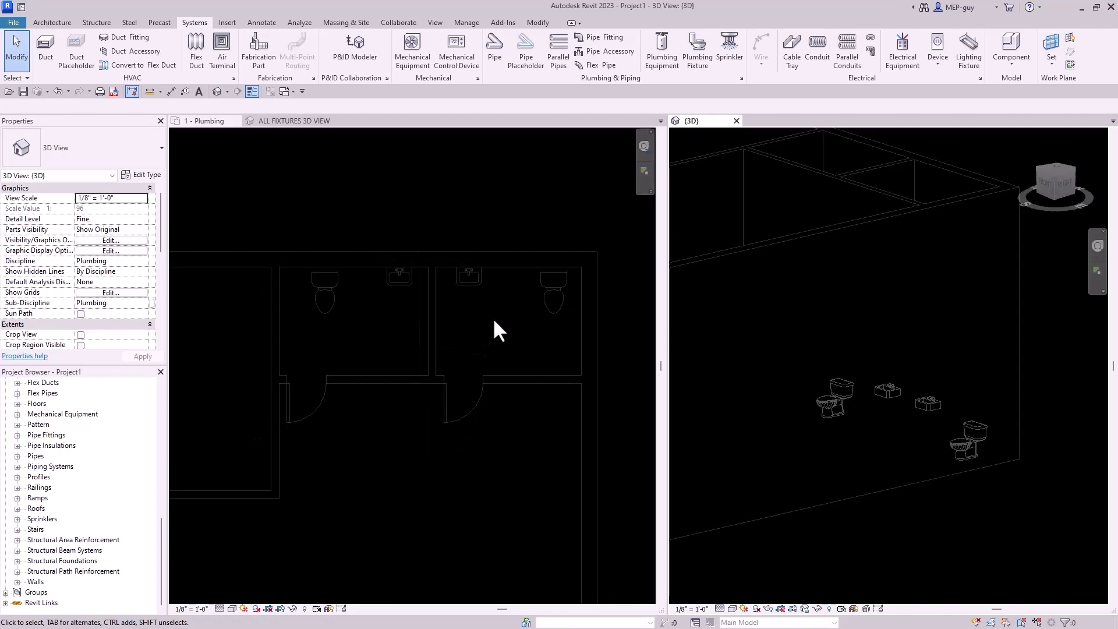
Start a new pipe in the plumbing floor plan at a 9' middle elevation
click(491, 39)
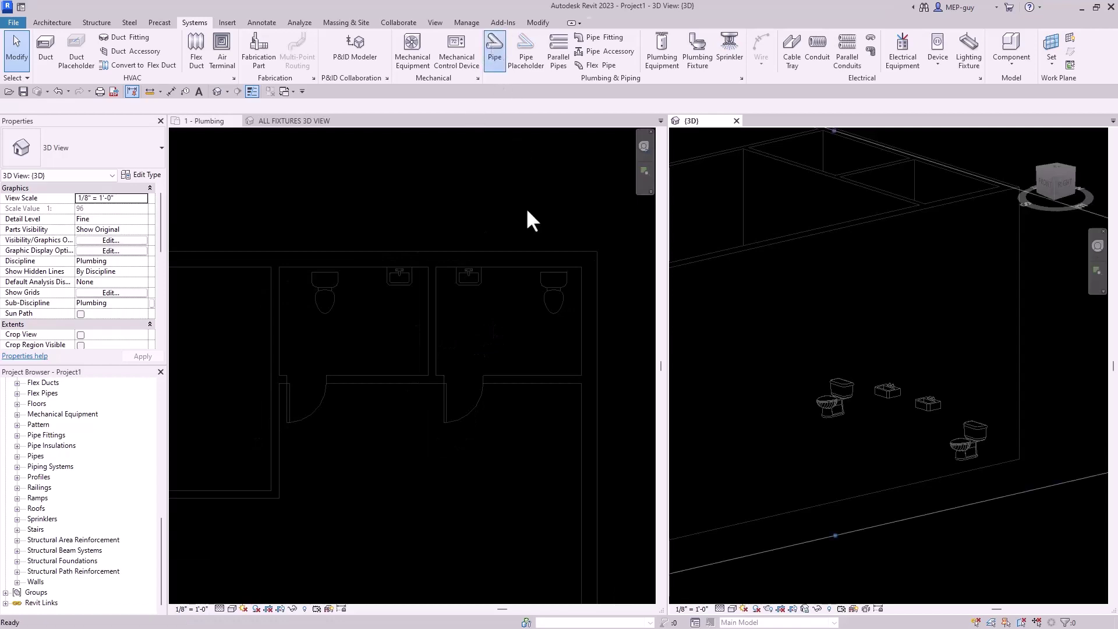
click(236, 352)
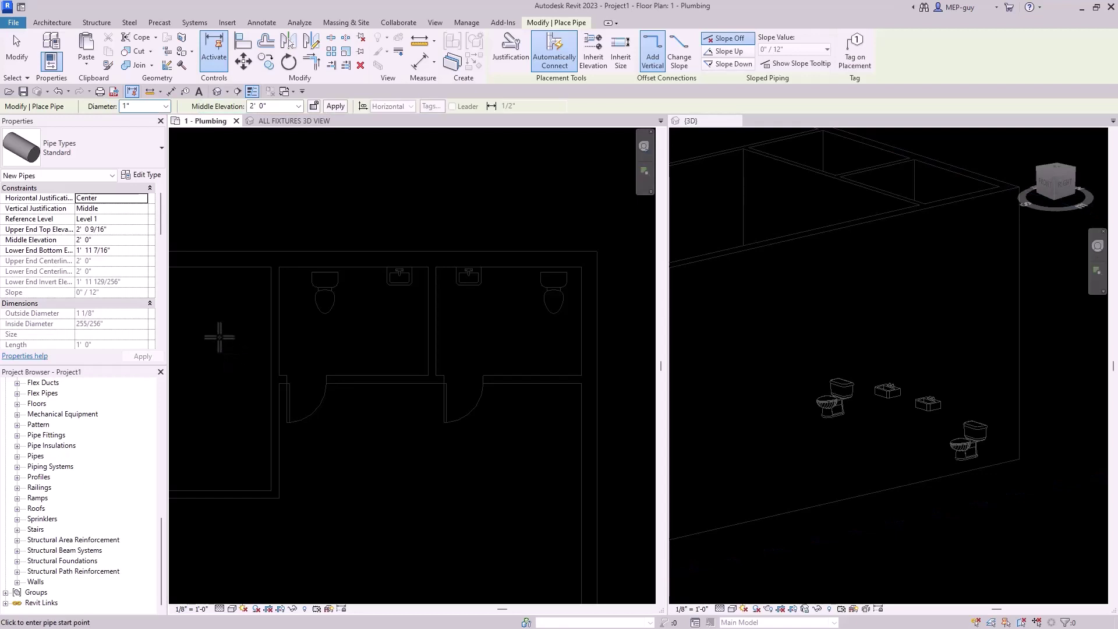
double_click(288, 108)
text(9)
key(Return)
Draw the pipe along the stalls and turn it, then drop it to 2' 0" at the right toilet
scroll(130, 253, down, 3)
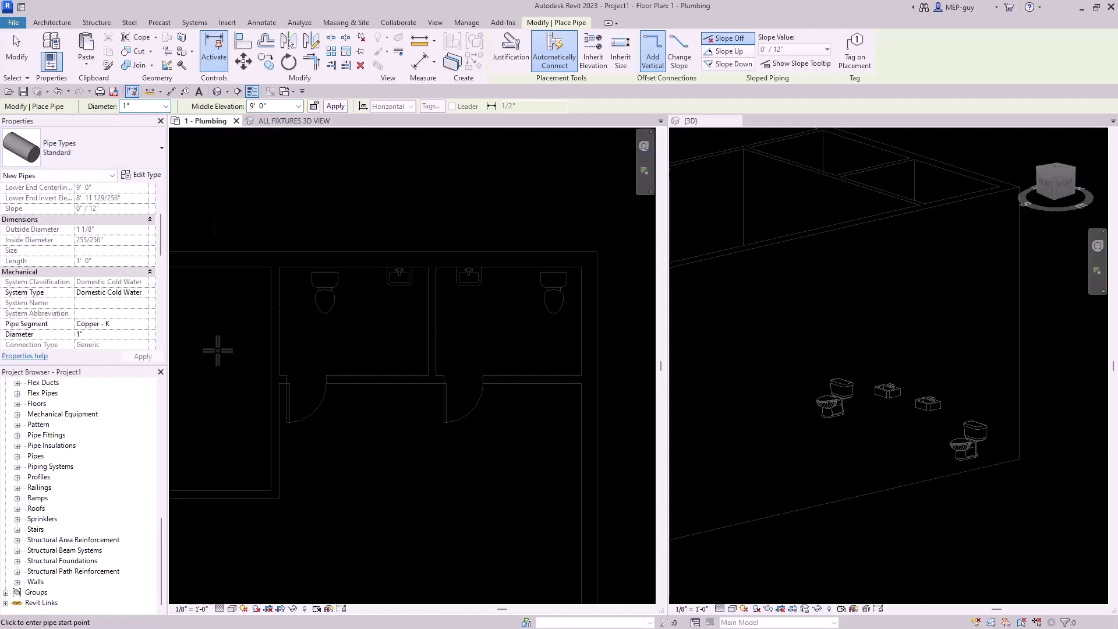
click(208, 352)
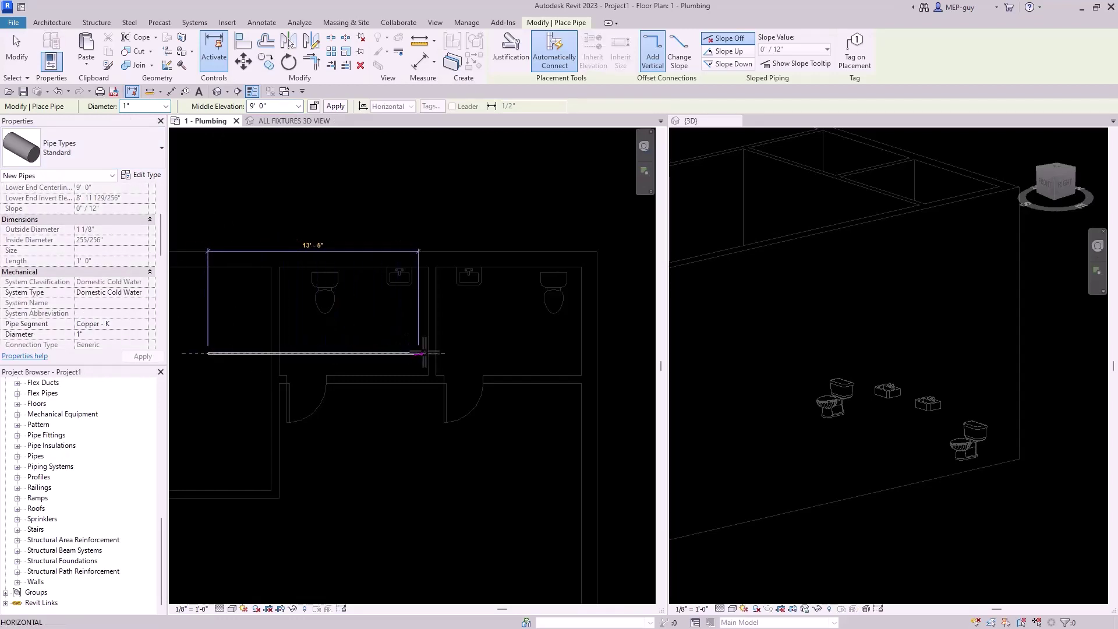
click(546, 353)
scroll(546, 244, up, 4)
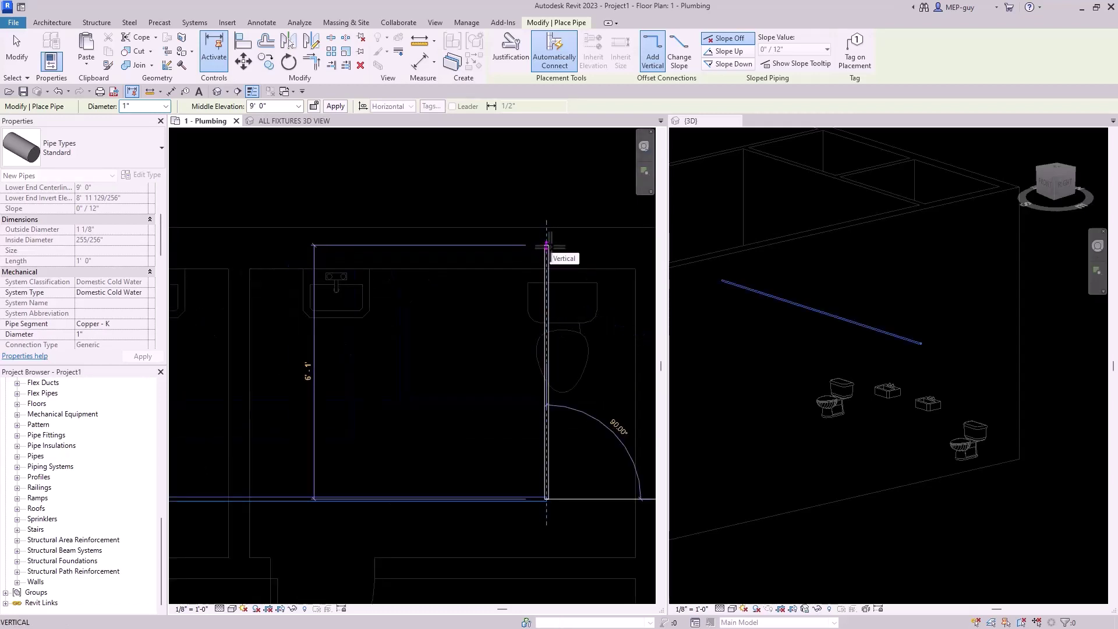
click(546, 245)
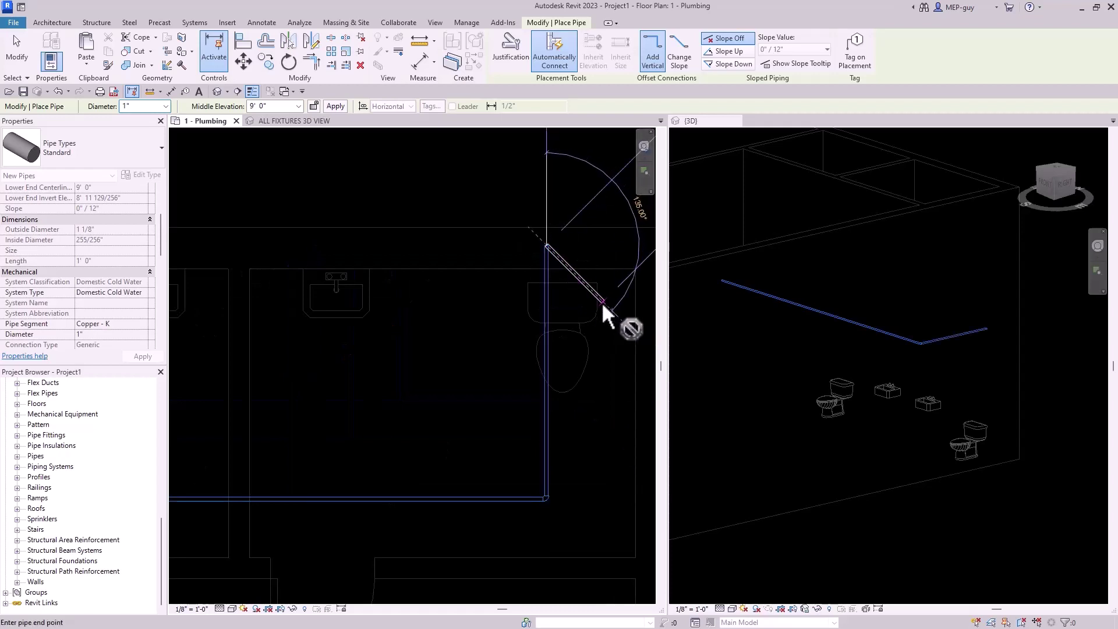
click(298, 106)
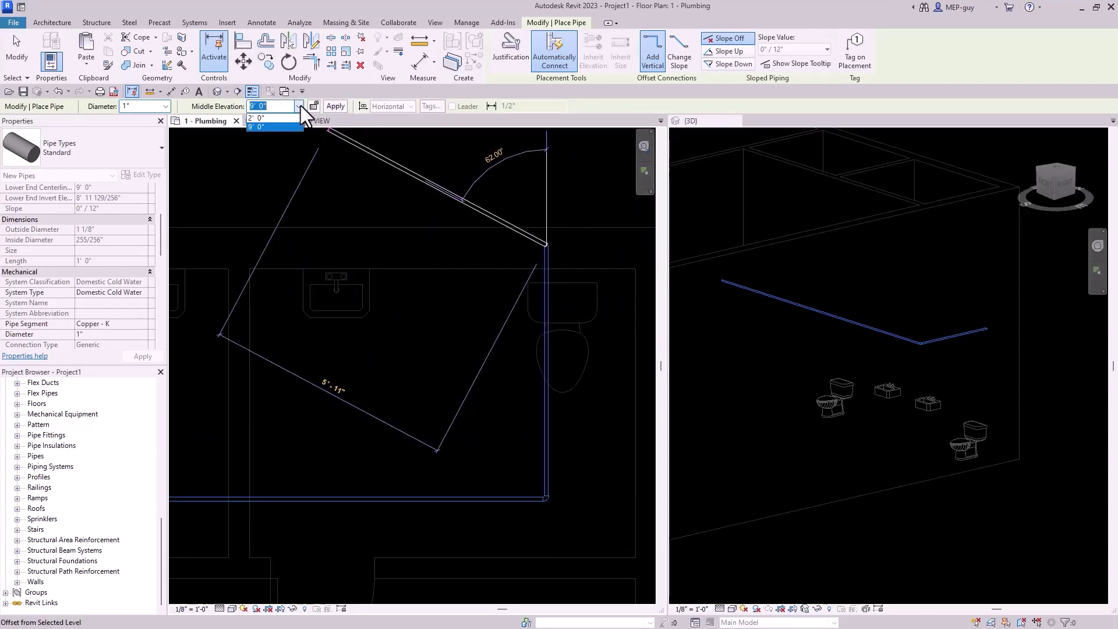
click(262, 116)
click(335, 106)
scroll(582, 347, down, 3)
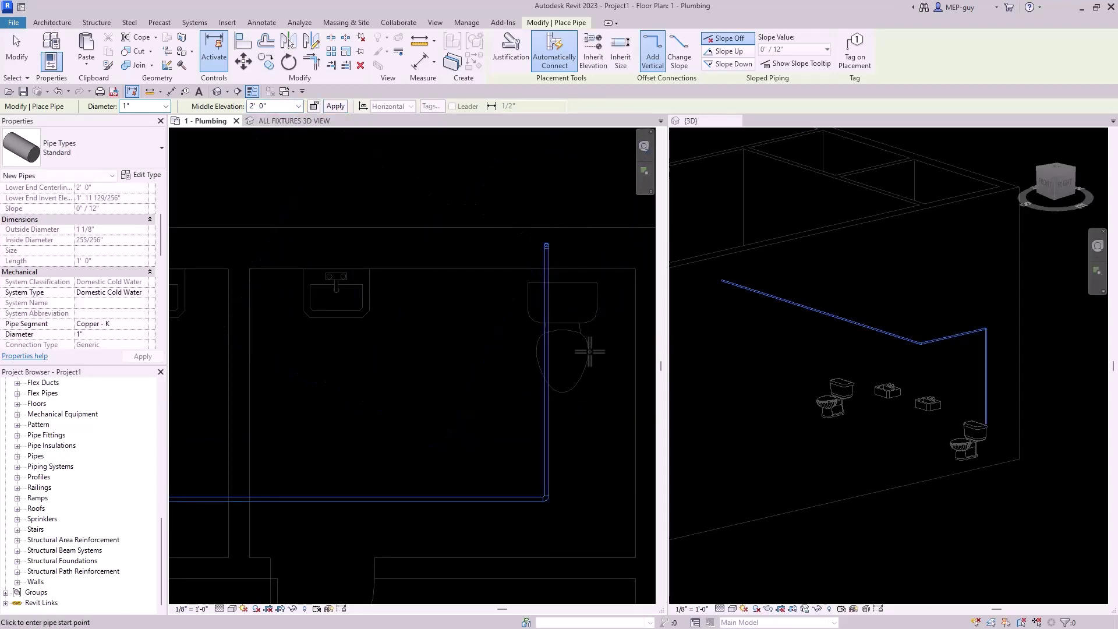
Change the plan's detail level so the pipe shows its riser and elbow symbols
key(Escape)
key(Escape)
scroll(581, 349, down, 3)
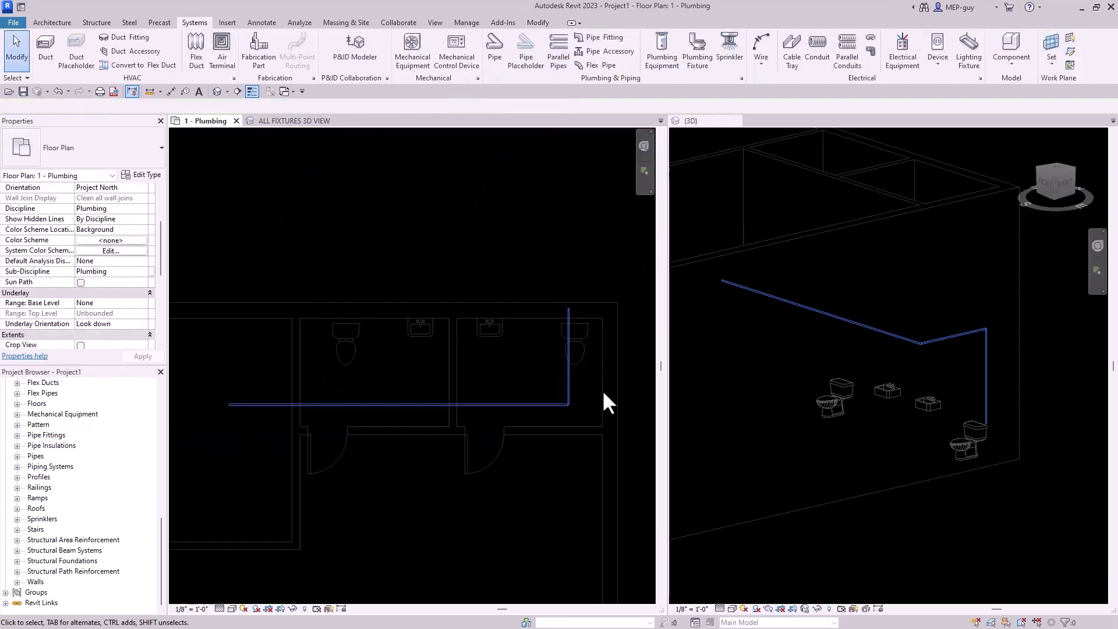
middle_drag(462, 349, 482, 371)
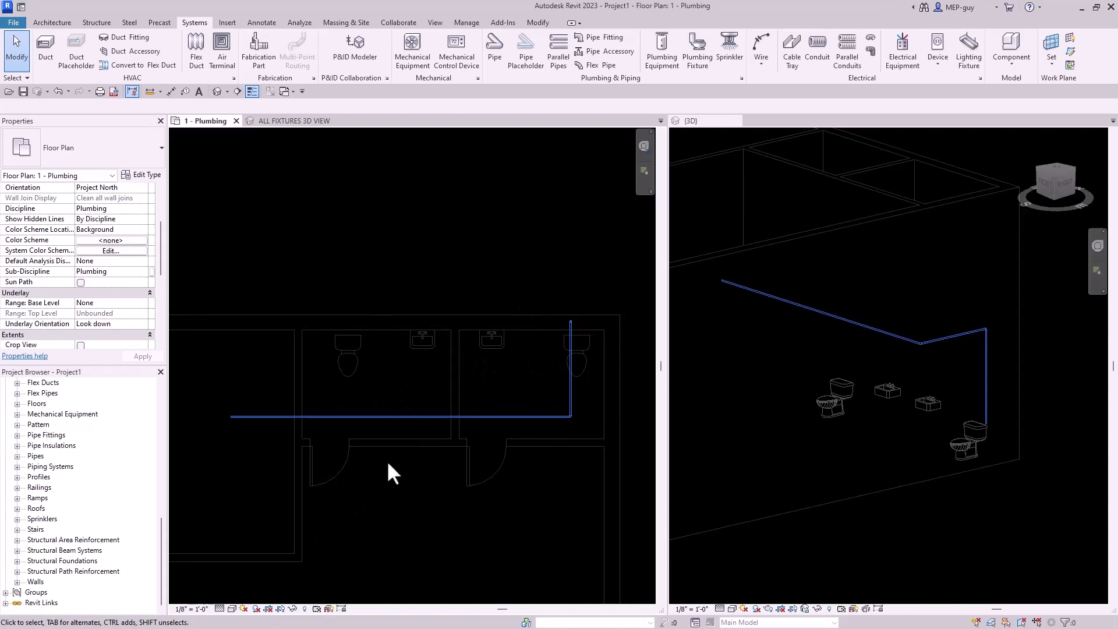
click(219, 609)
click(239, 589)
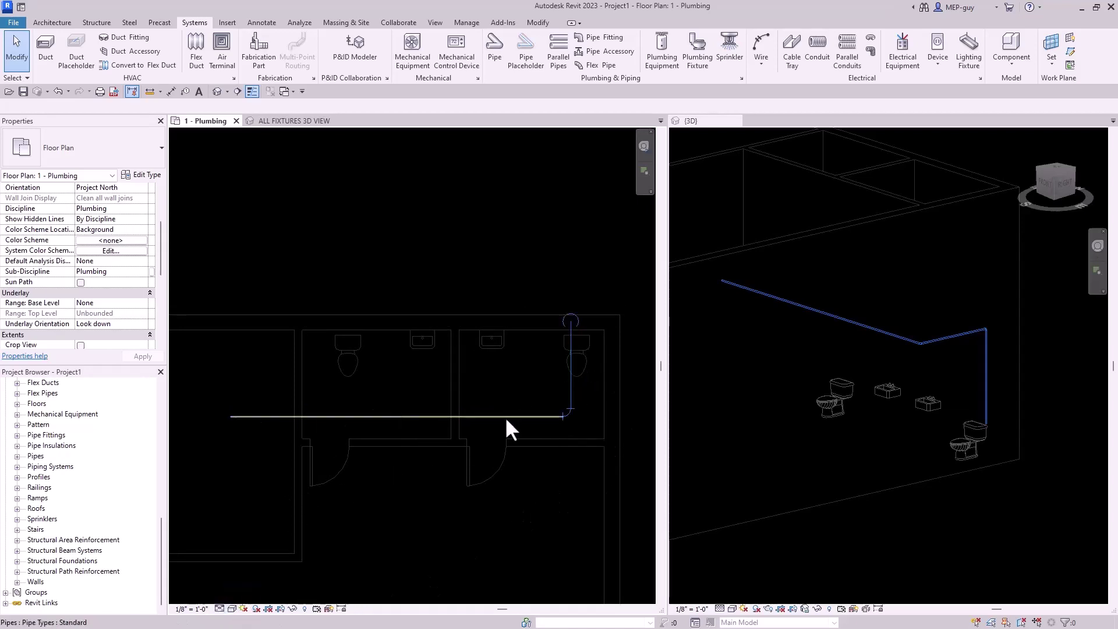
Zoom the 3D view to check the riser dropping to the right-hand toilet
scroll(605, 353, up, 2)
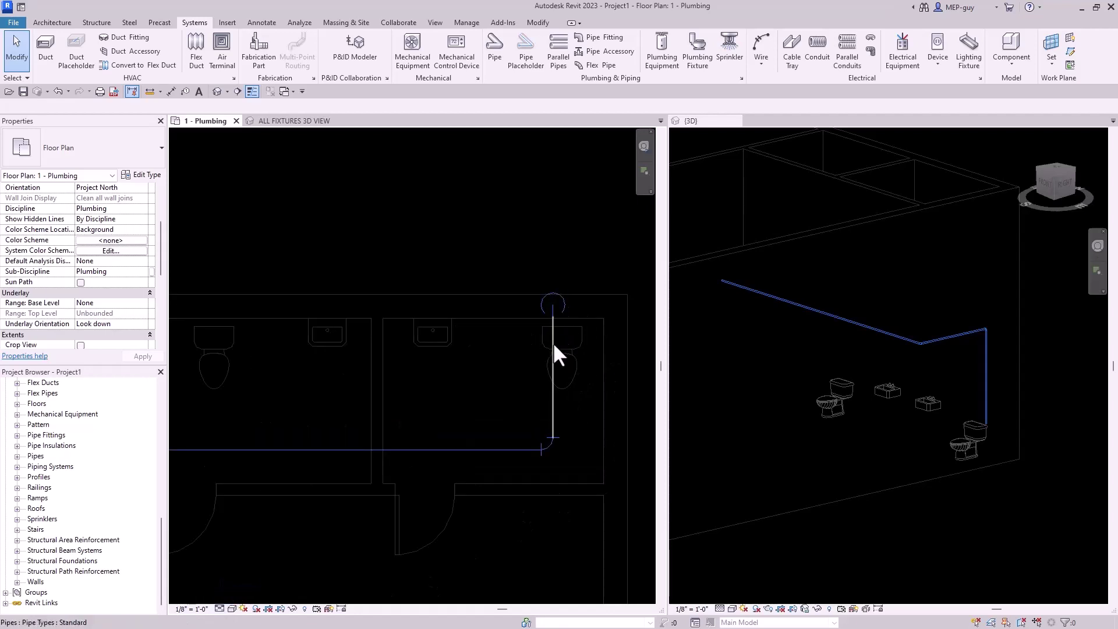
scroll(559, 348, up, 2)
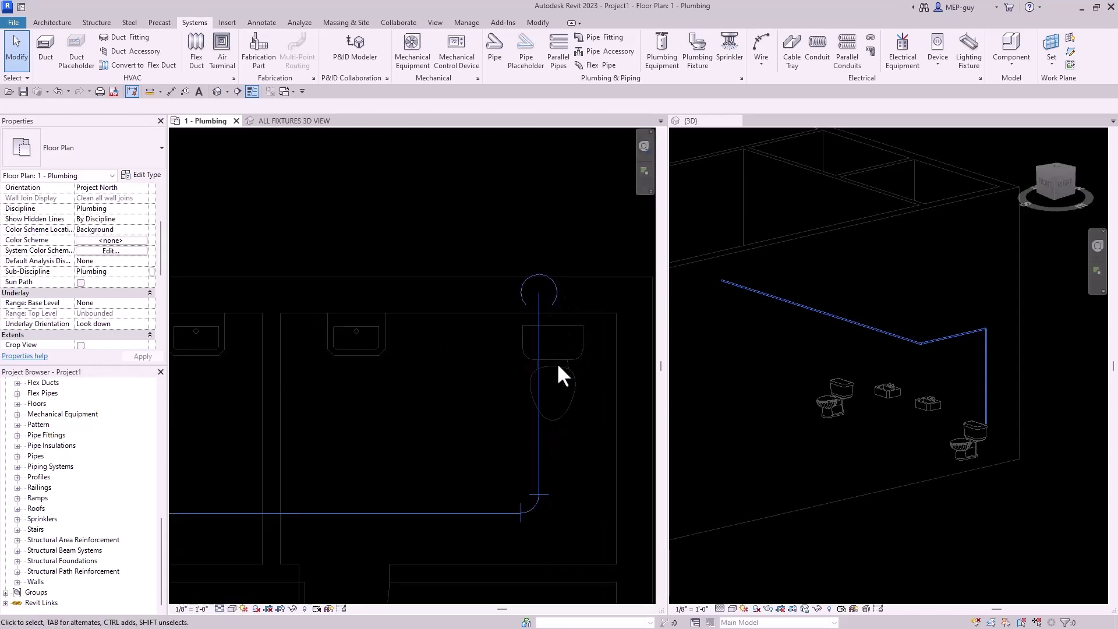
click(685, 377)
scroll(1019, 434, up, 3)
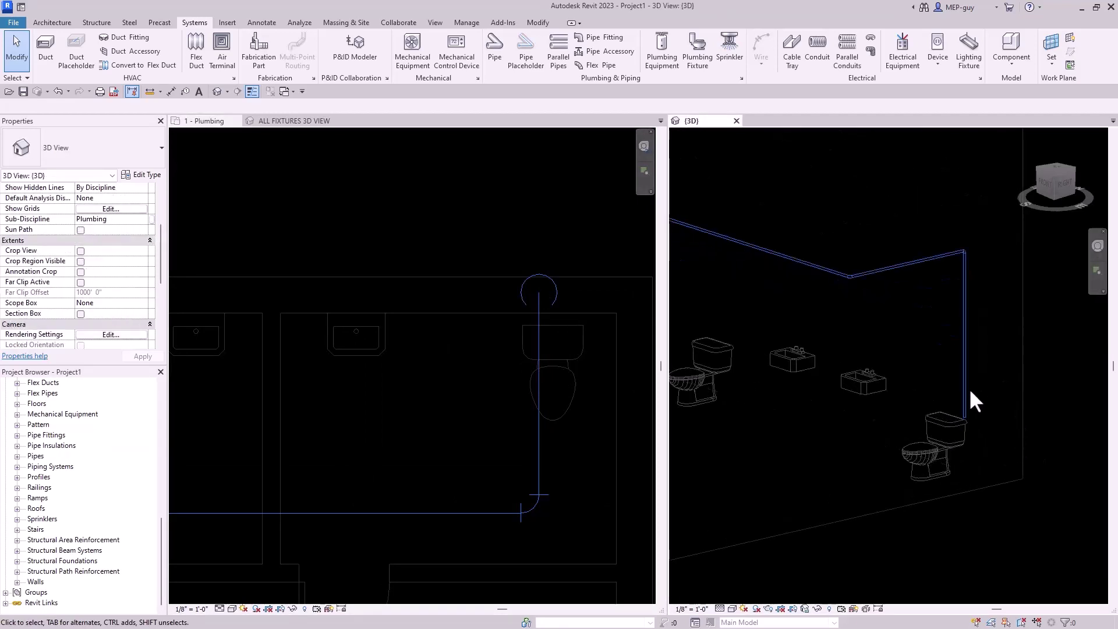
scroll(1030, 449, down, 2)
scroll(990, 456, up, 3)
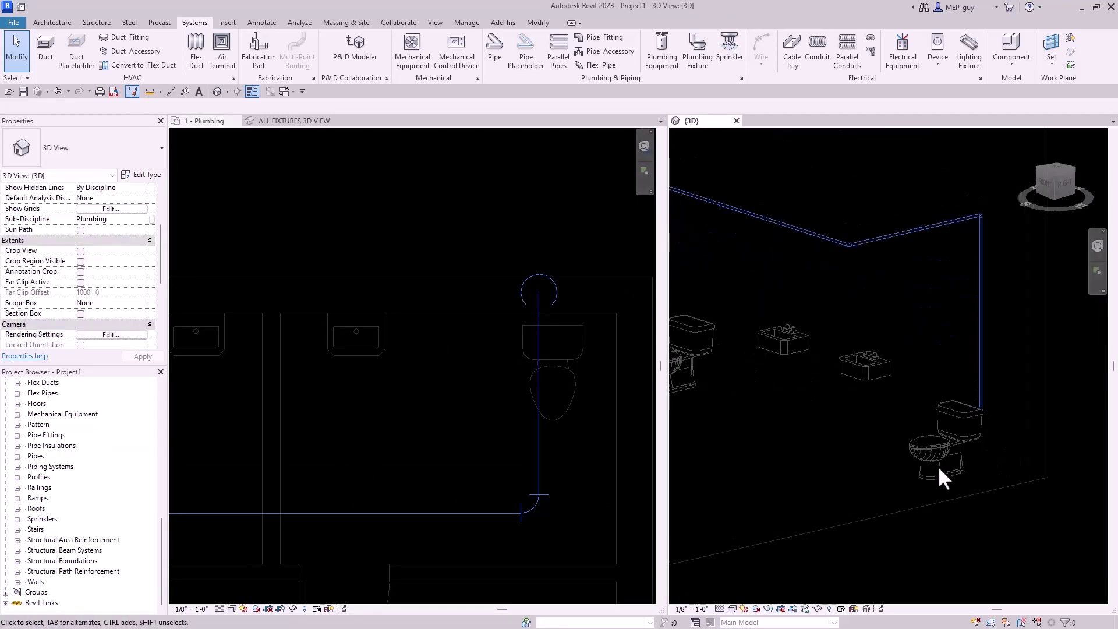
scroll(973, 445, down, 4)
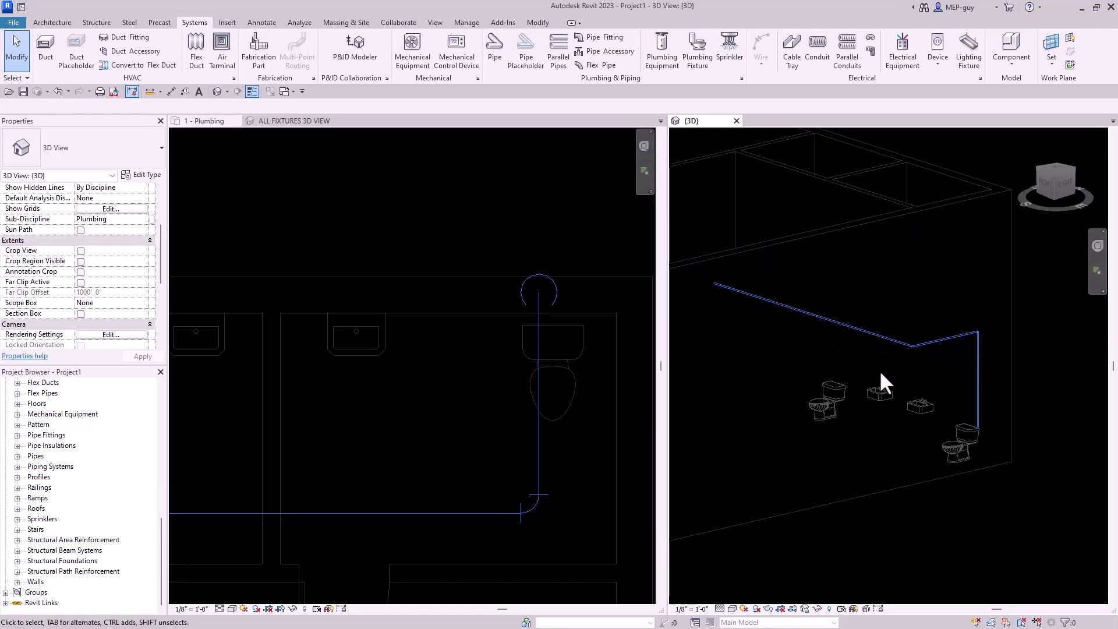
scroll(966, 437, up, 2)
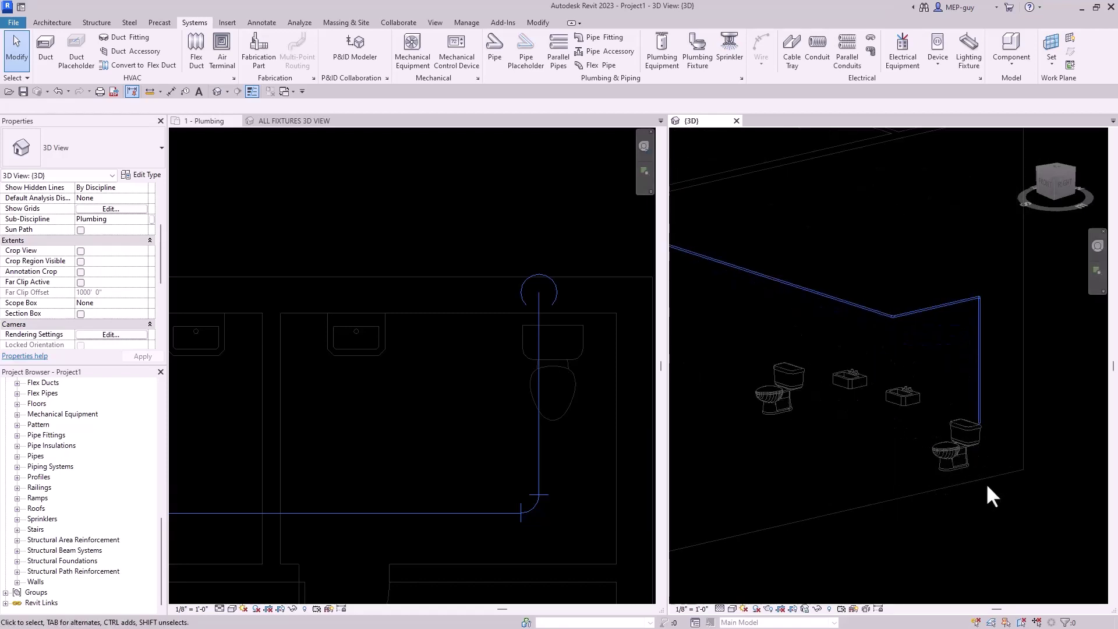
scroll(989, 483, down, 2)
scroll(593, 389, down, 3)
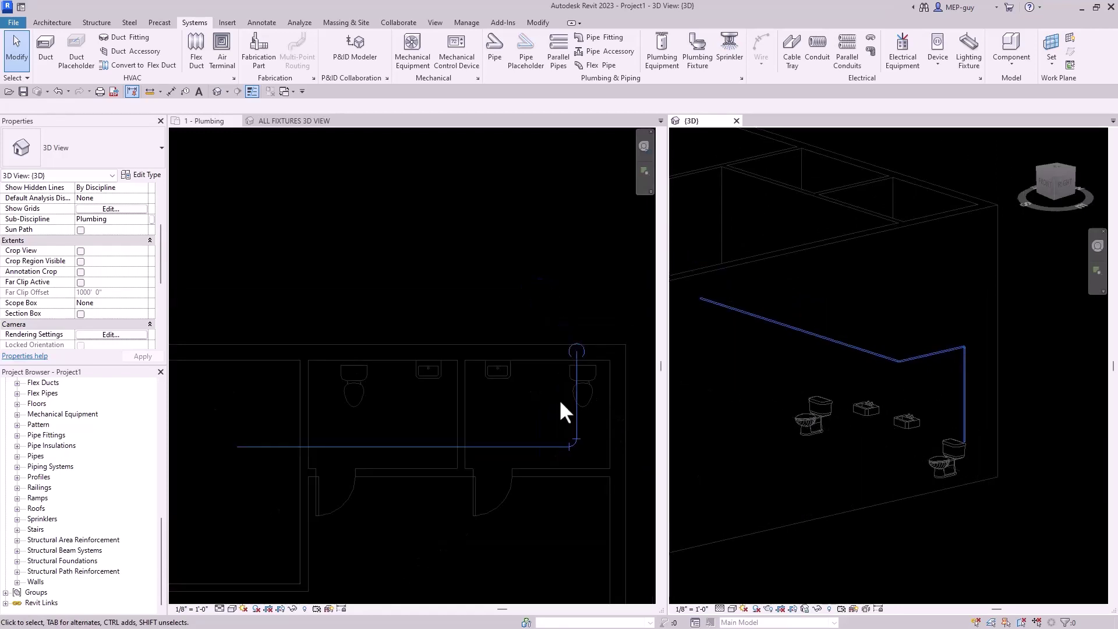
scroll(545, 411, up, 3)
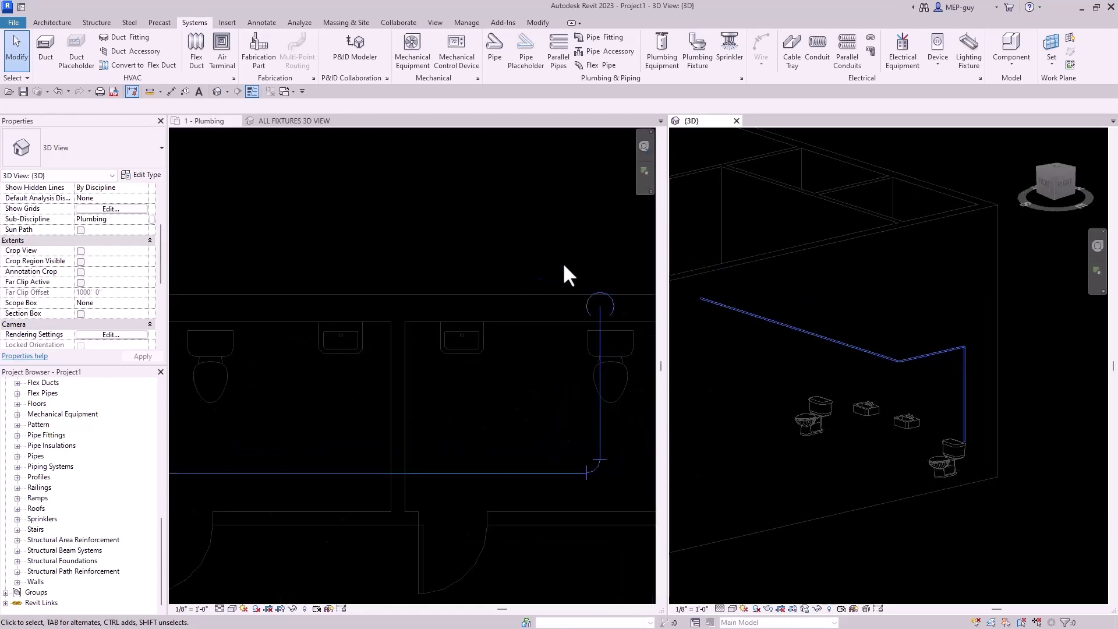
Copy the toilet's vertical branch pipe and riser to sit under the next fixture
click(639, 428)
drag(622, 268, 559, 354)
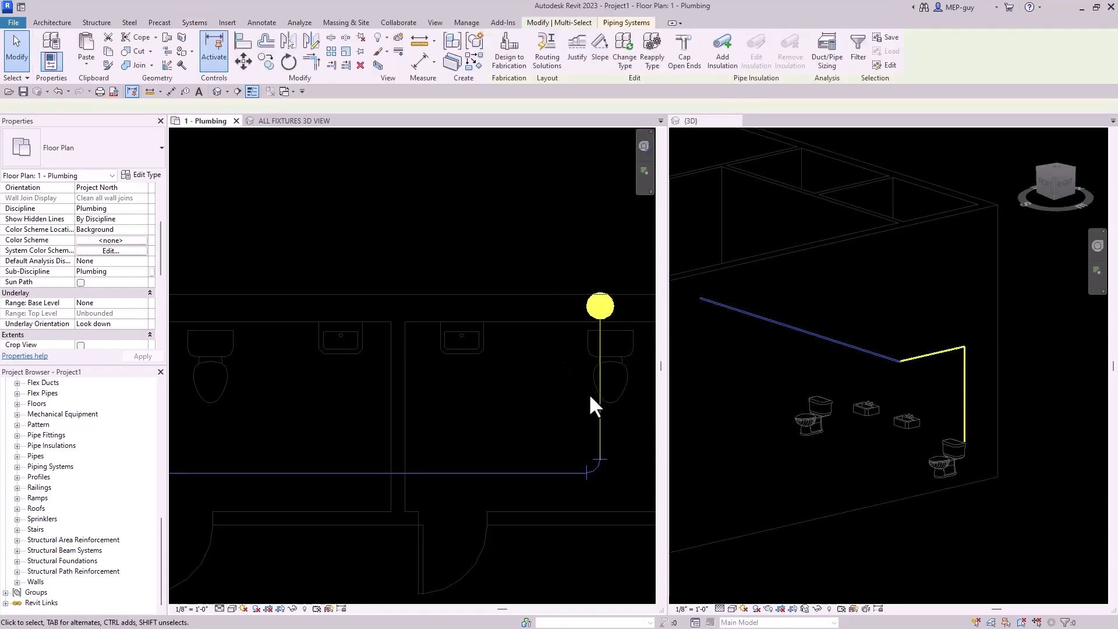
click(264, 61)
click(599, 362)
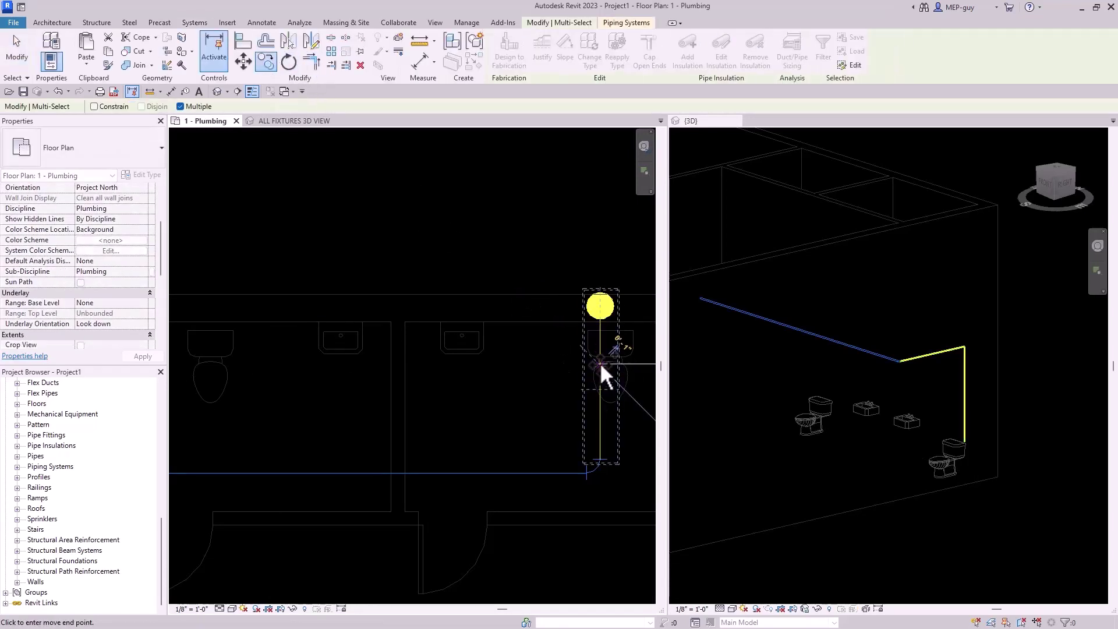
click(451, 362)
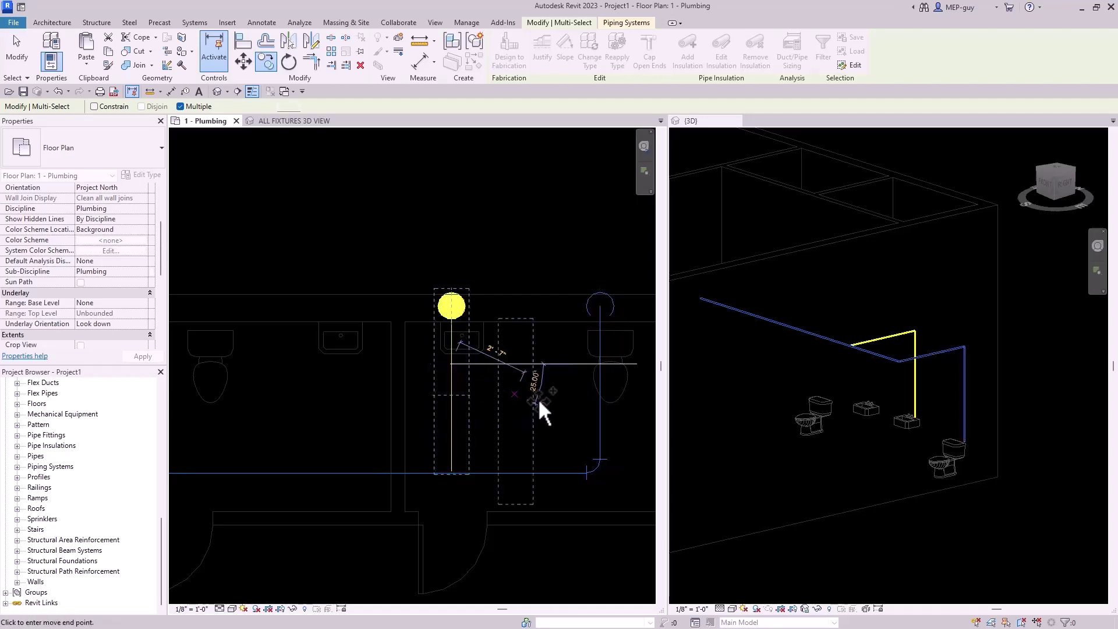
key(Escape)
key(Escape)
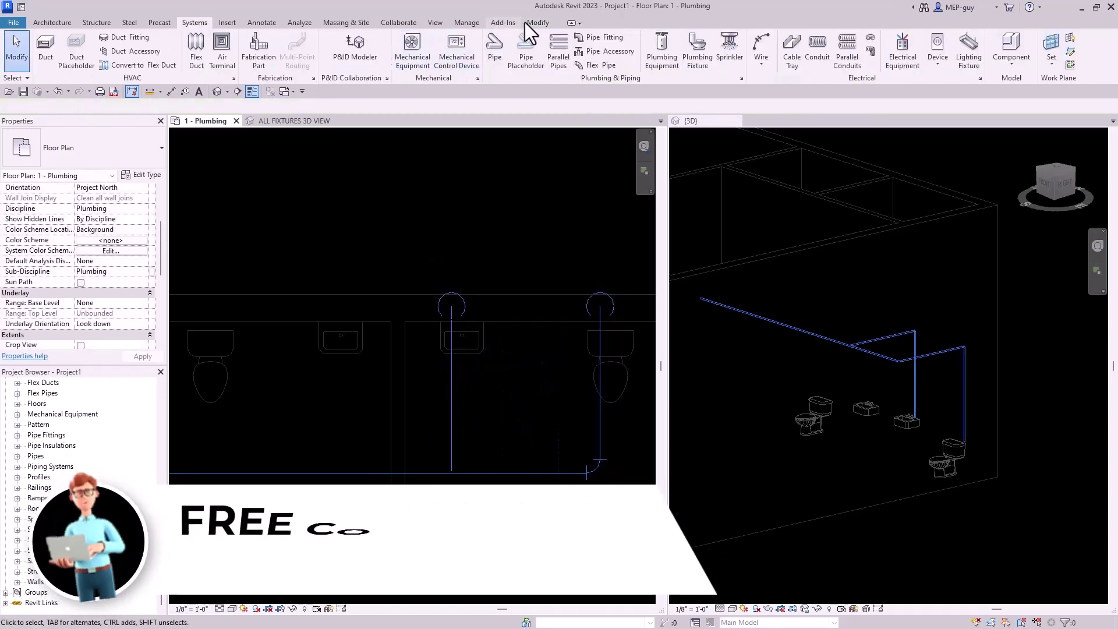
Extend the copied branch down to the horizontal main with Trim/Extend Single Element
click(531, 24)
click(331, 64)
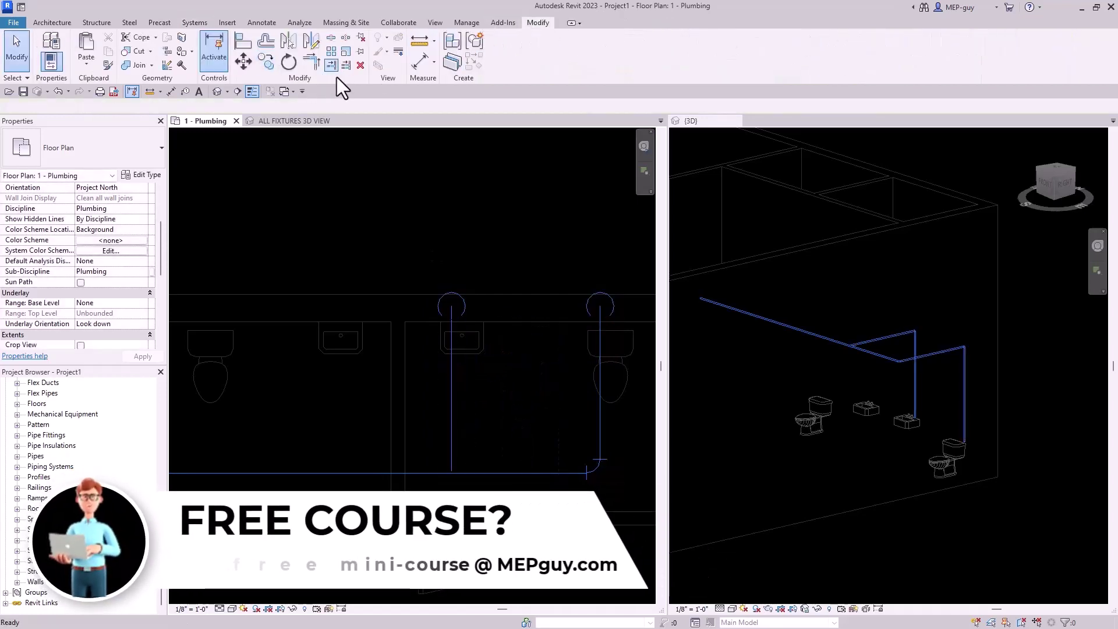
click(471, 473)
click(452, 455)
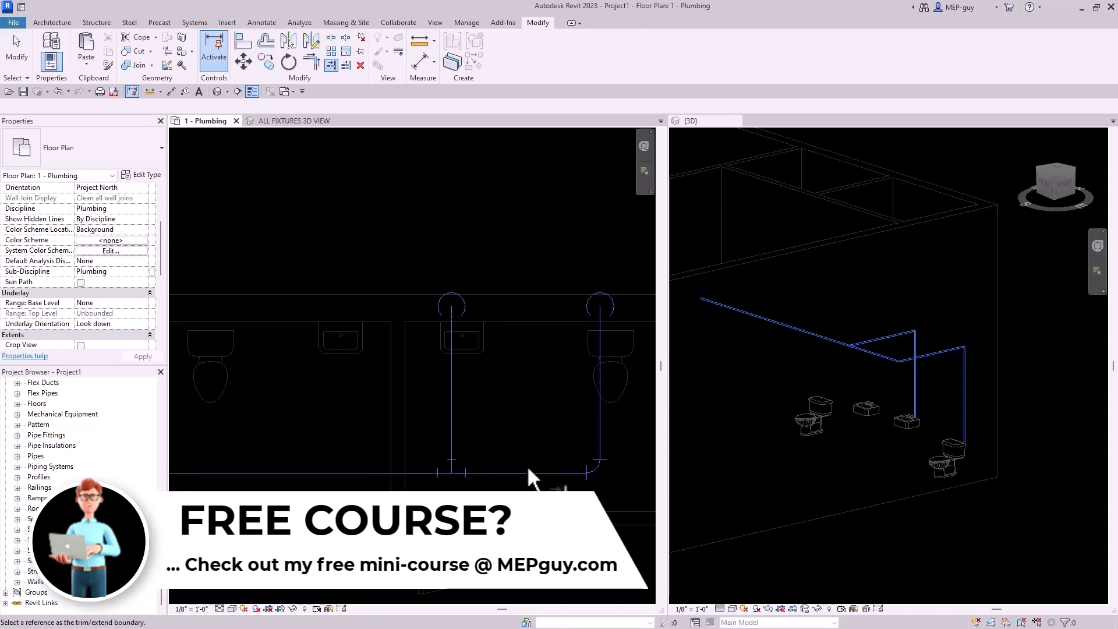
scroll(526, 465, down, 1)
key(Escape)
Move a branch left under the next sink and extend it to the main
drag(431, 258, 497, 457)
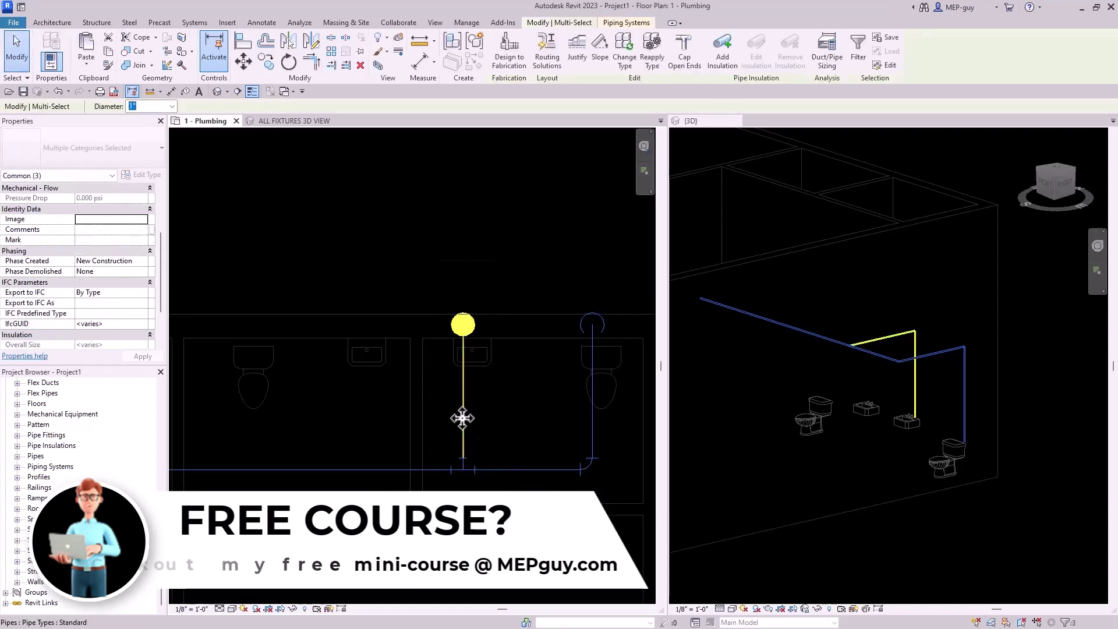
drag(462, 418, 360, 419)
click(397, 438)
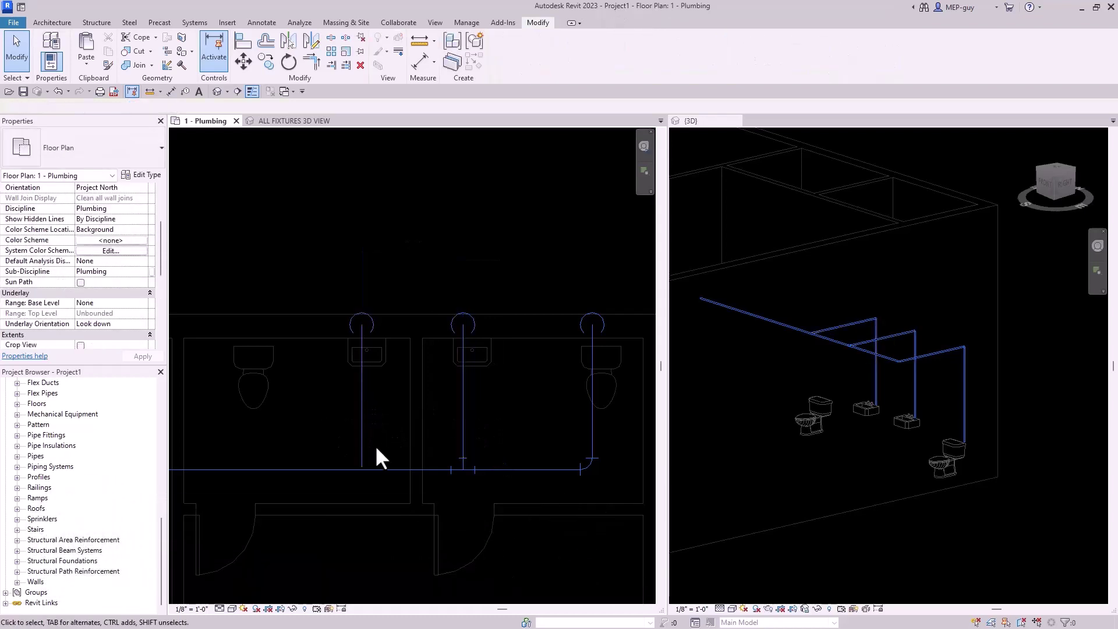
click(331, 65)
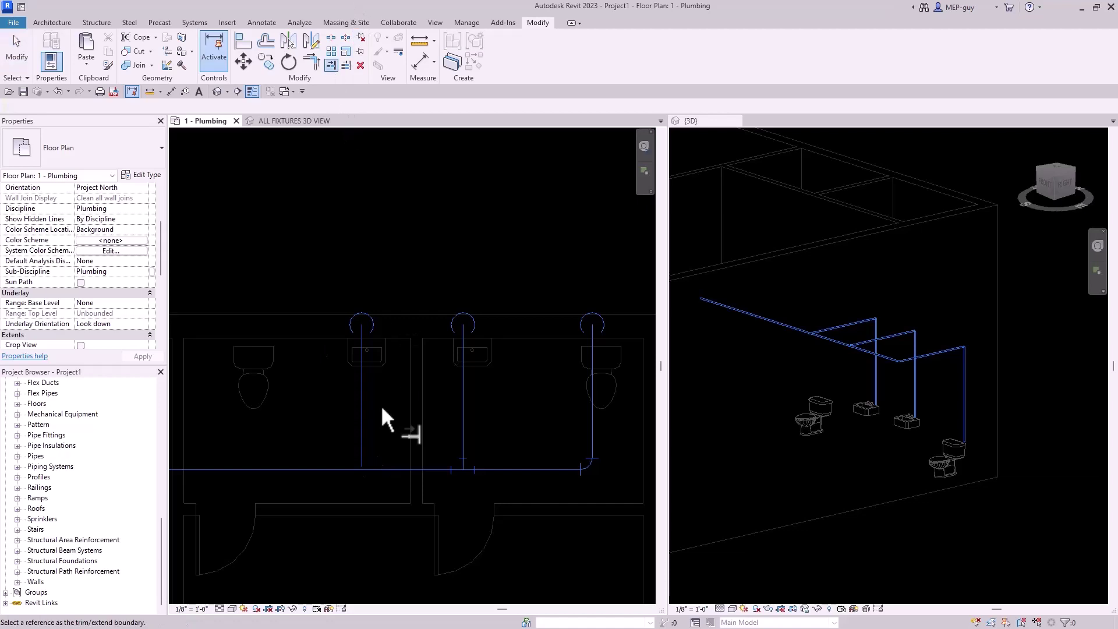
click(383, 468)
click(362, 446)
key(Escape)
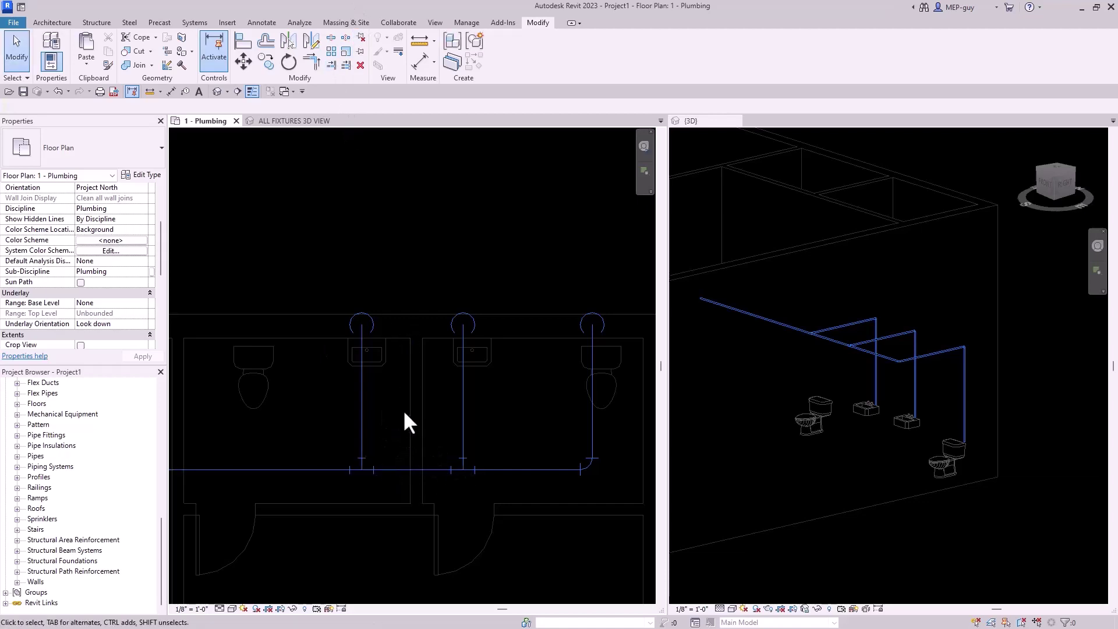
middle_drag(403, 409, 517, 407)
Use Create Similar on the main to draw a 9' 0" branch to the left toilet
click(353, 465)
right_click(353, 464)
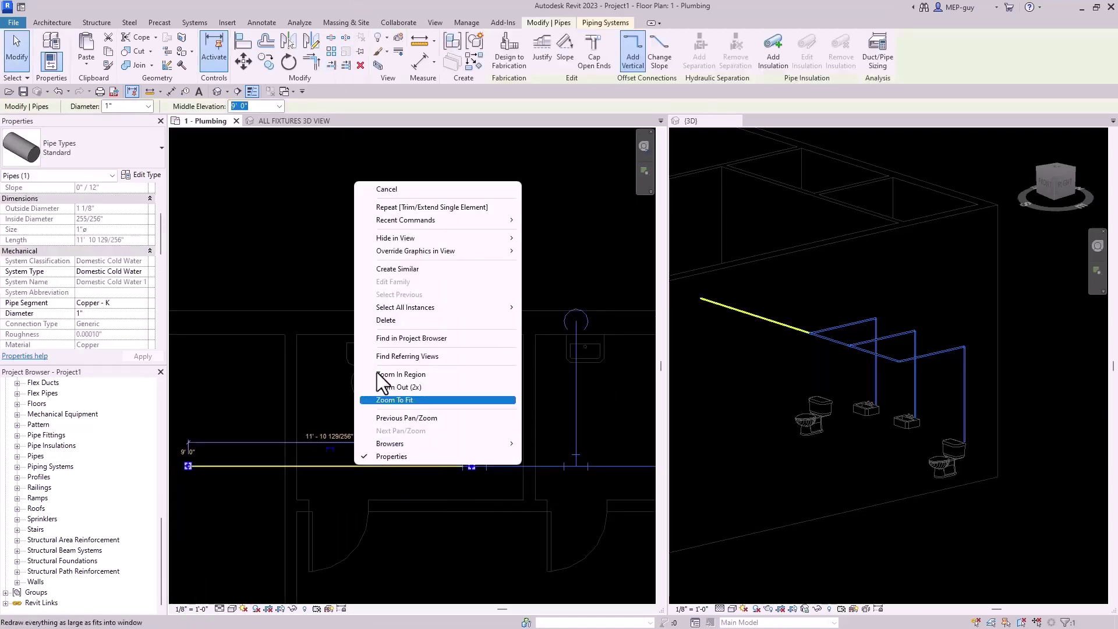
click(392, 267)
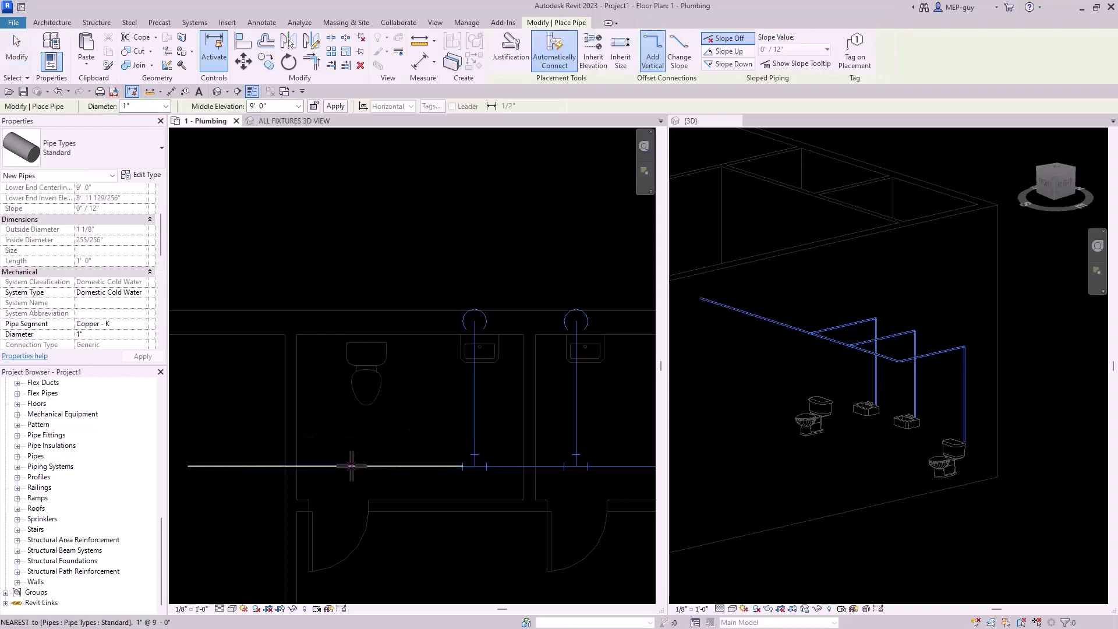
click(351, 466)
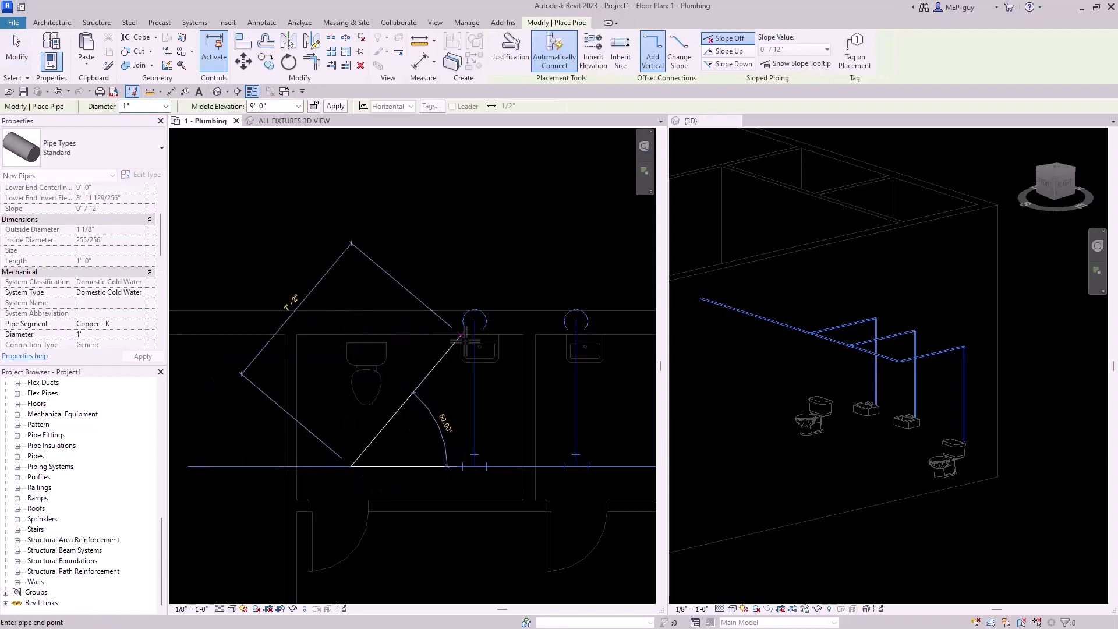
click(351, 321)
click(298, 106)
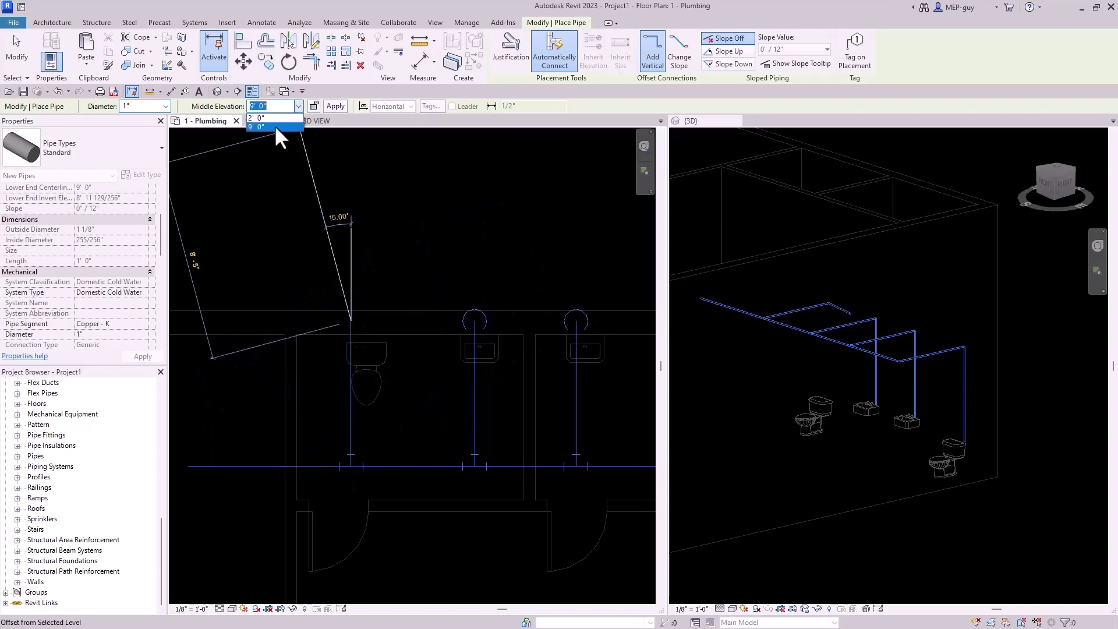
click(278, 126)
click(335, 106)
key(Escape)
key(Escape)
scroll(342, 411, down, 3)
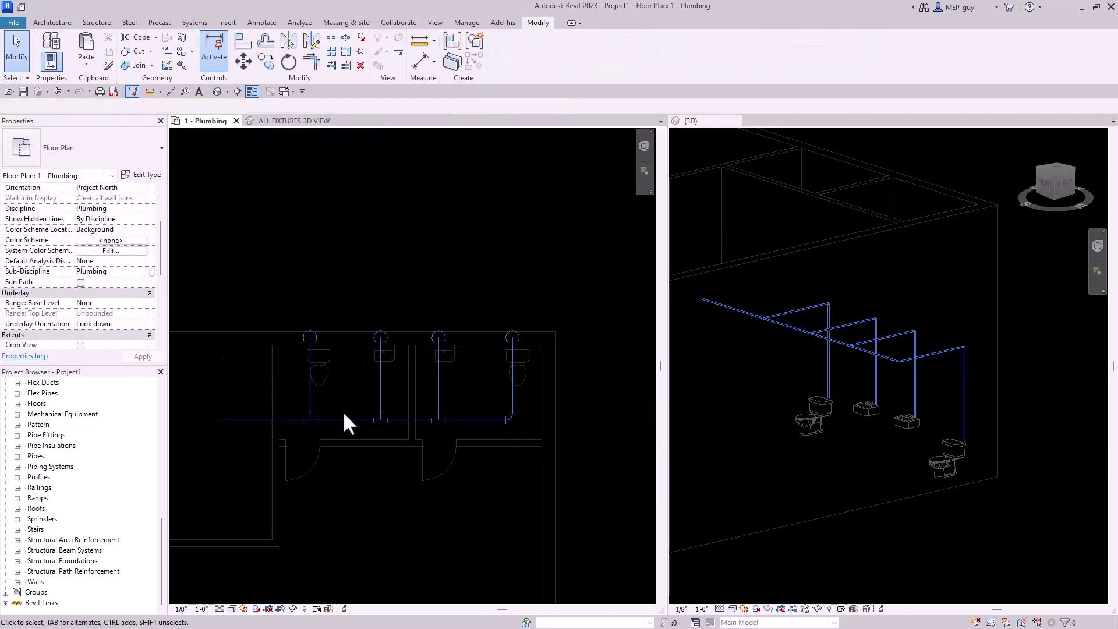
middle_drag(342, 410, 589, 494)
Select the left main segment to review its Mechanical - Flow properties, then switch to the 3D view
scroll(417, 417, up, 2)
middle_drag(416, 417, 427, 409)
scroll(344, 441, down, 1)
click(274, 437)
scroll(119, 267, down, 4)
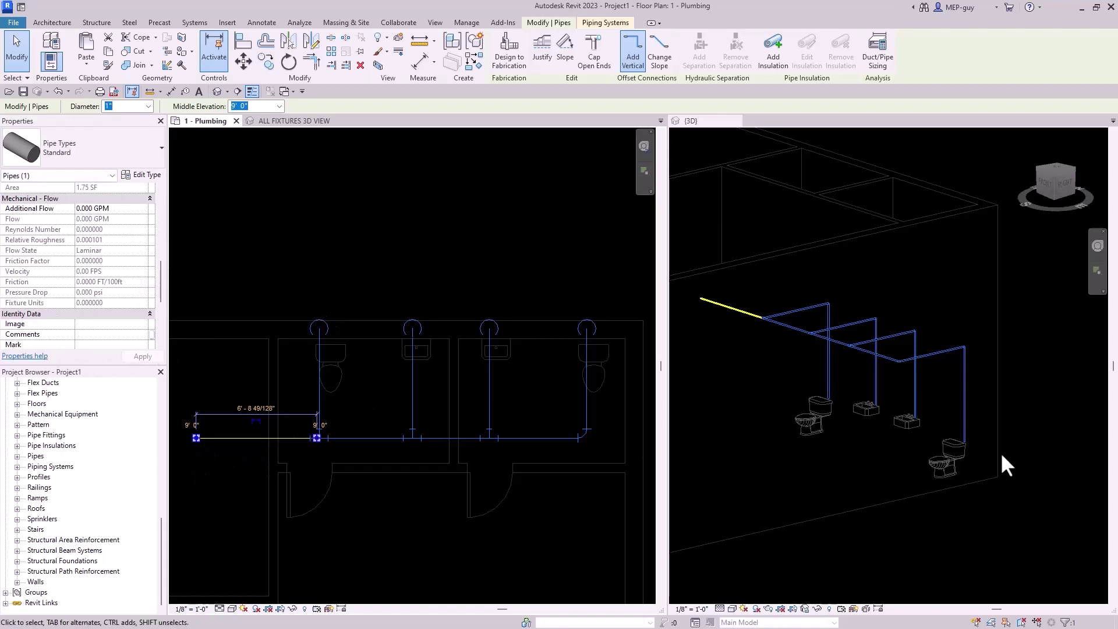
scroll(945, 412, up, 3)
scroll(961, 428, down, 3)
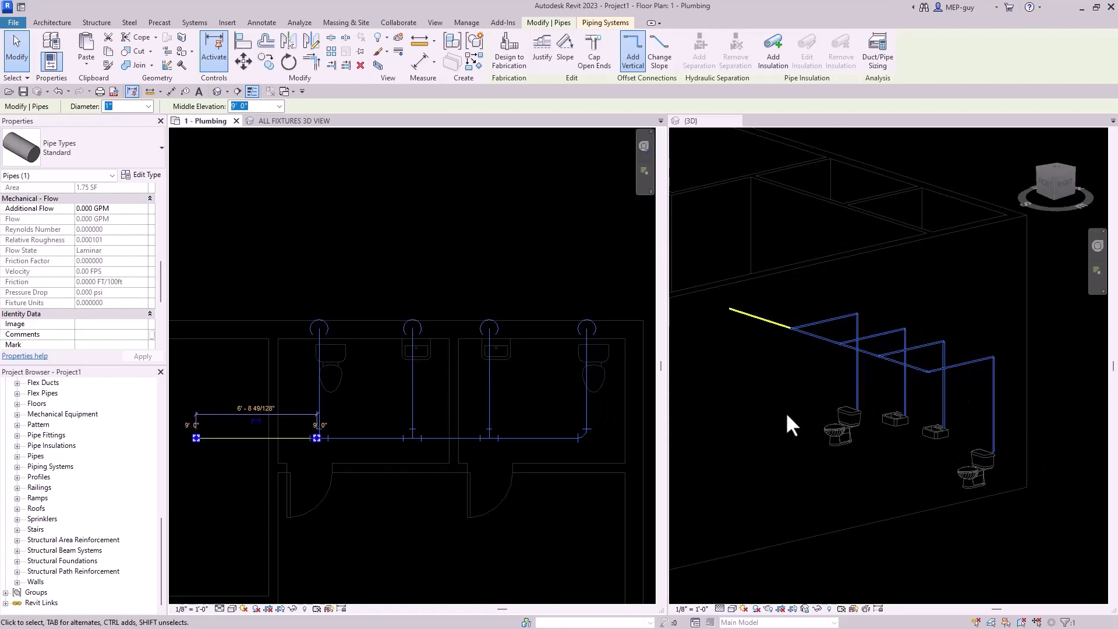
click(838, 480)
click(909, 467)
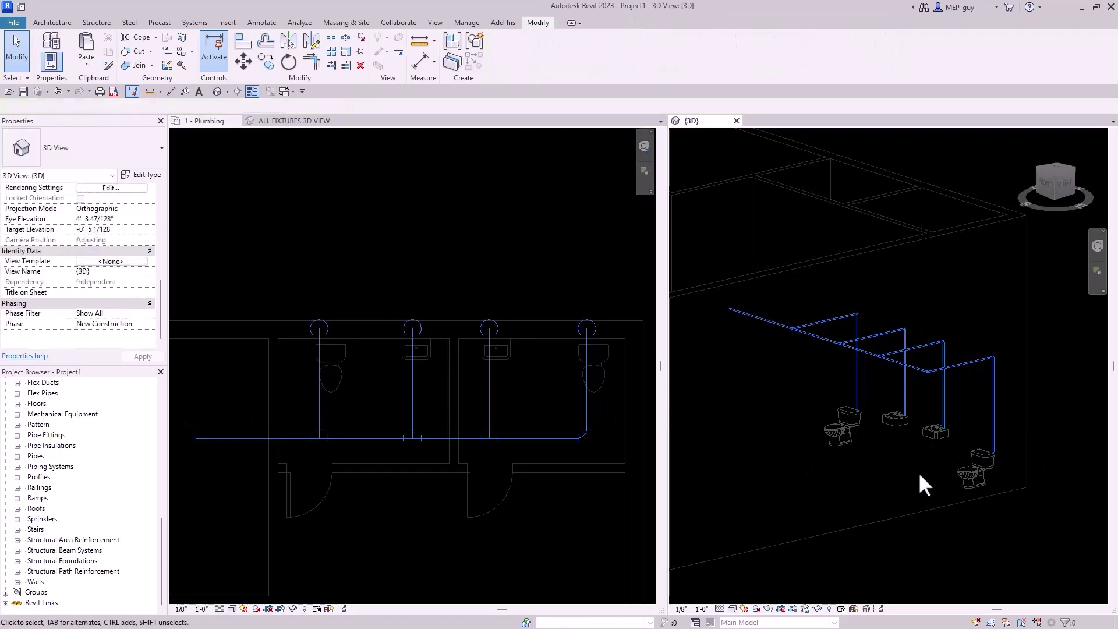
scroll(917, 471, up, 2)
shift+middle_drag(889, 418, 1006, 460)
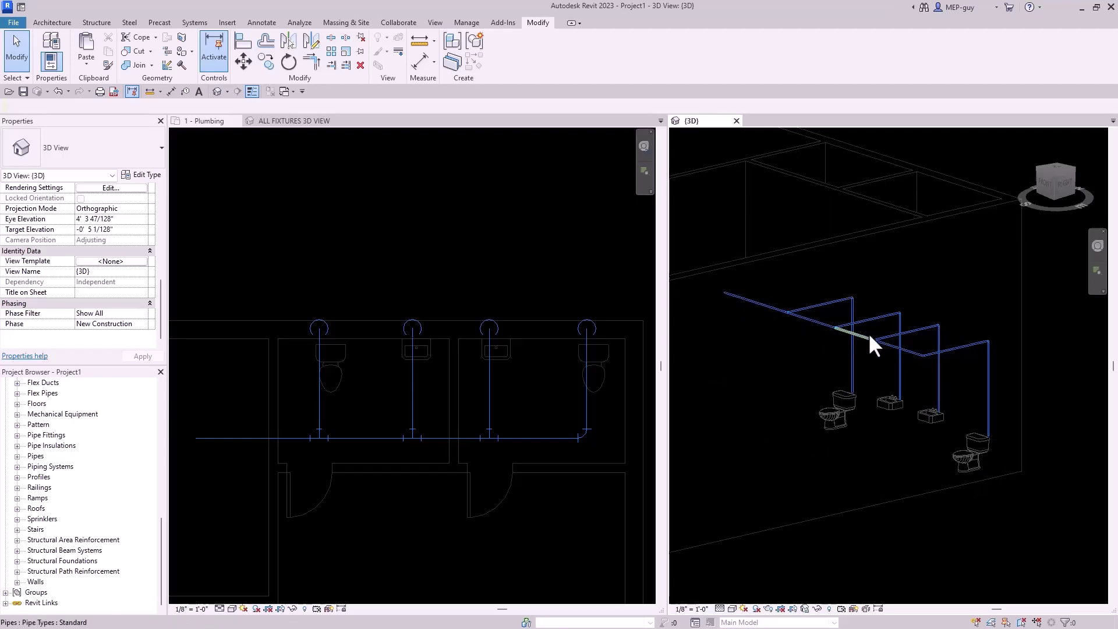
shift+middle_drag(895, 410, 916, 440)
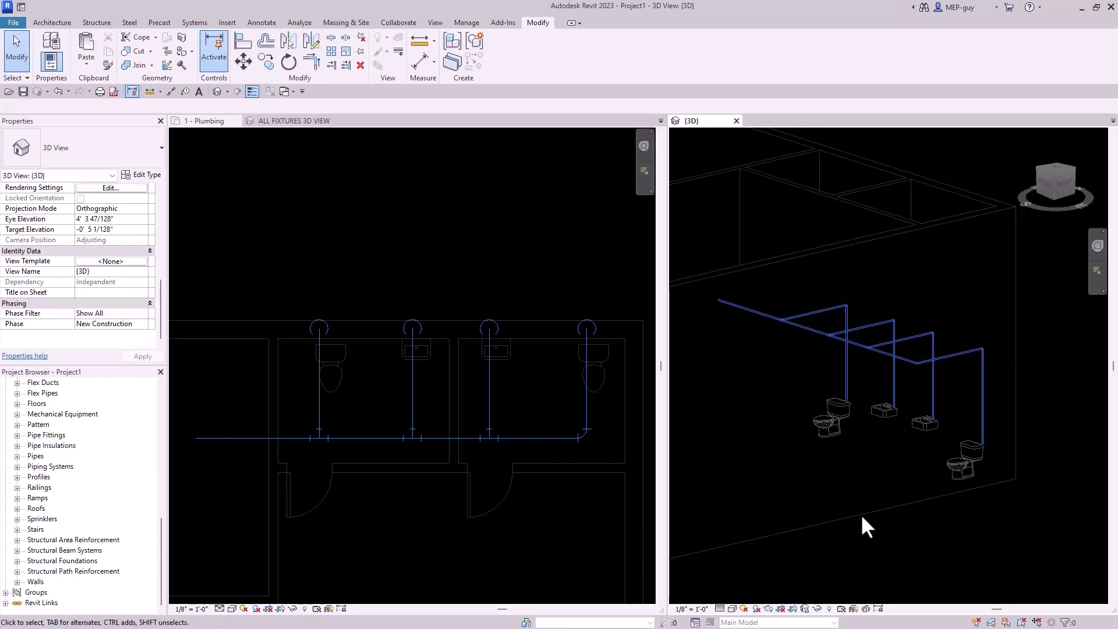
scroll(506, 266, down, 1)
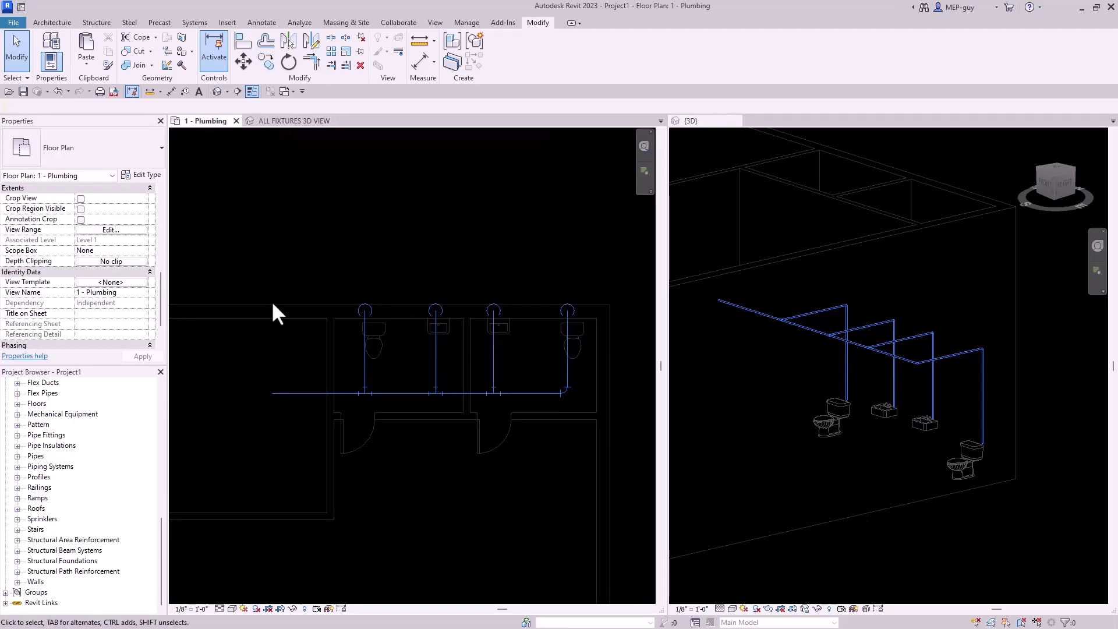
Delete all restroom pipes and fittings, then select the fixture group in ALL FIXTURES 3D VIEW
drag(233, 256, 578, 428)
key(Delete)
click(292, 121)
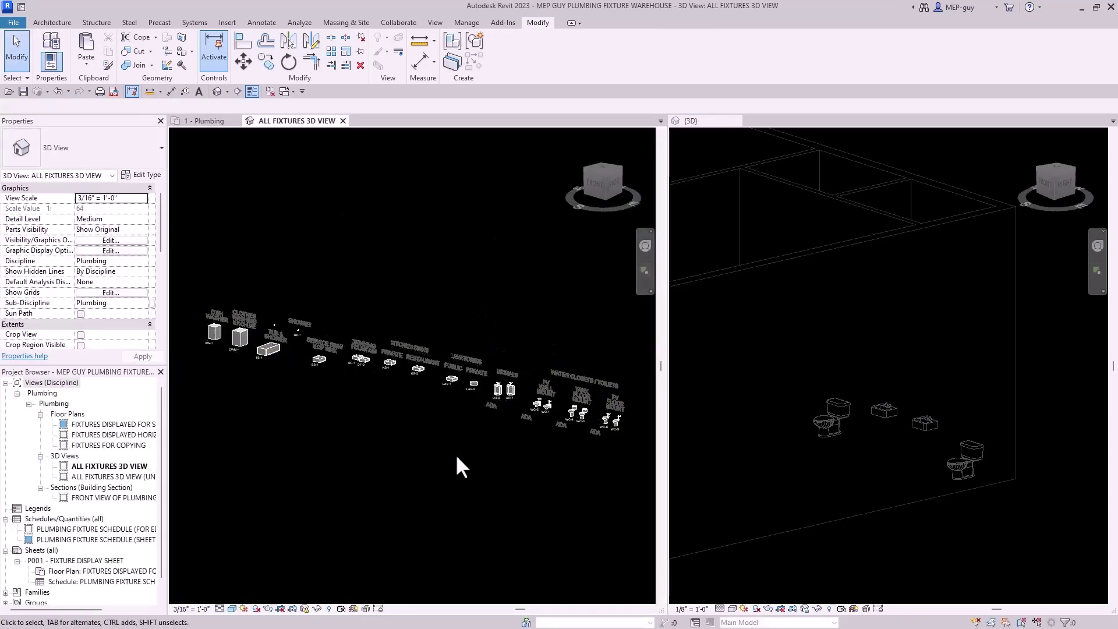
click(452, 377)
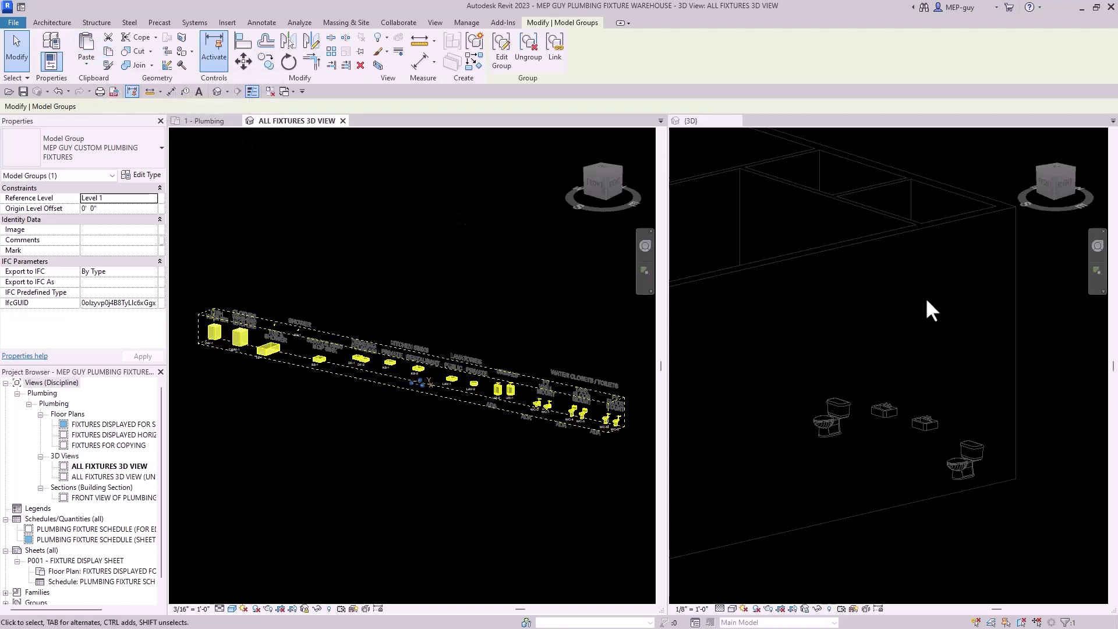
Paste the copied plumbing fixtures group into the Project1 3D view
click(892, 304)
scroll(885, 369, down, 4)
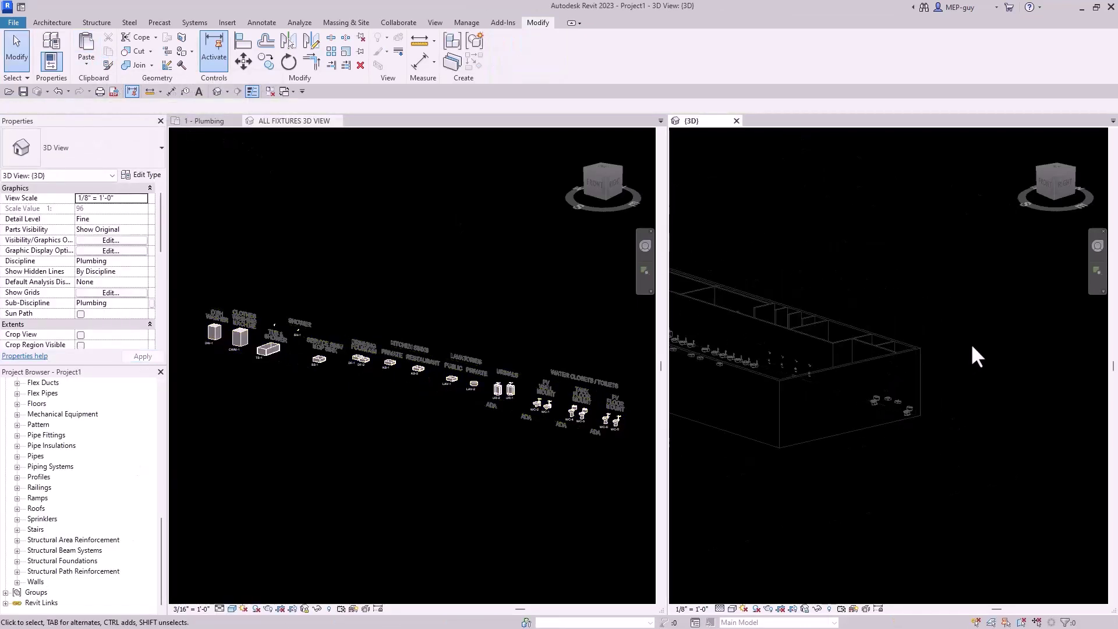
scroll(966, 373, down, 2)
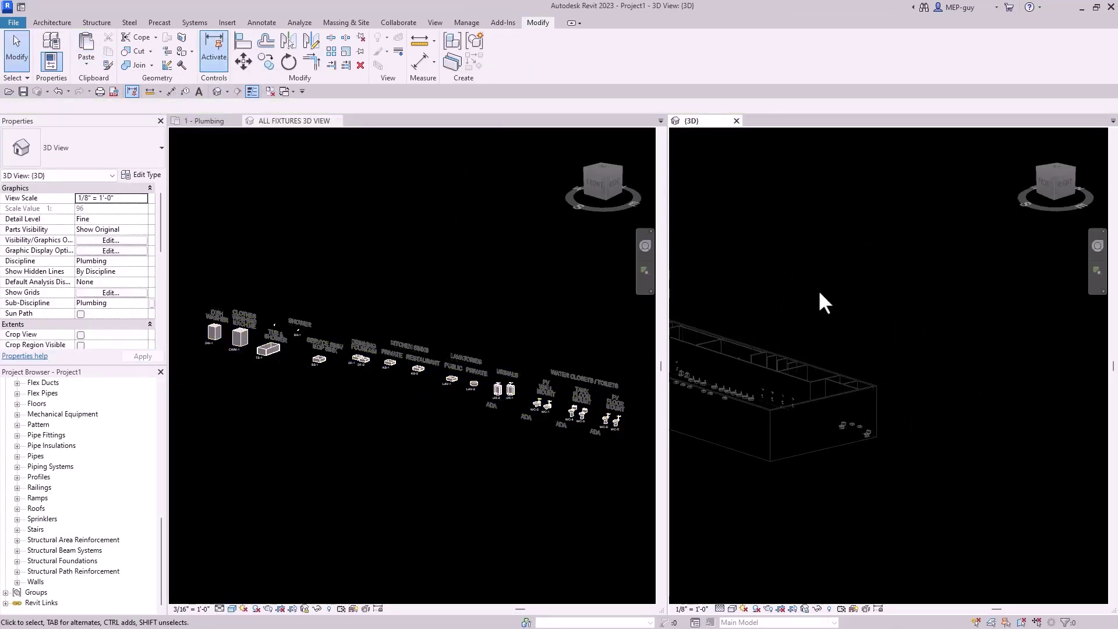
click(86, 61)
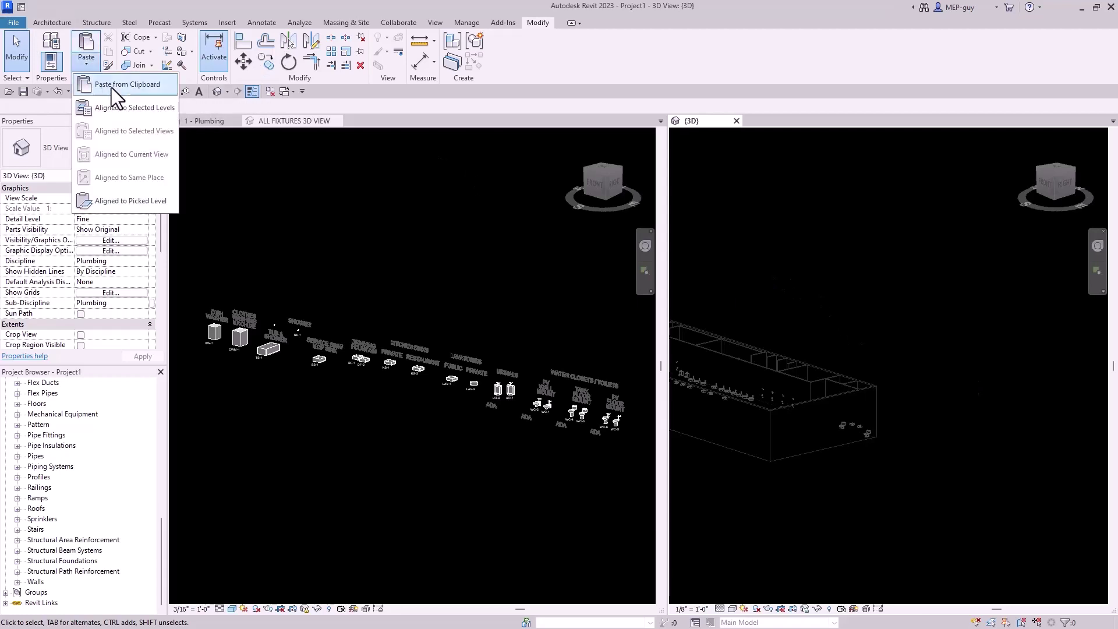
click(127, 85)
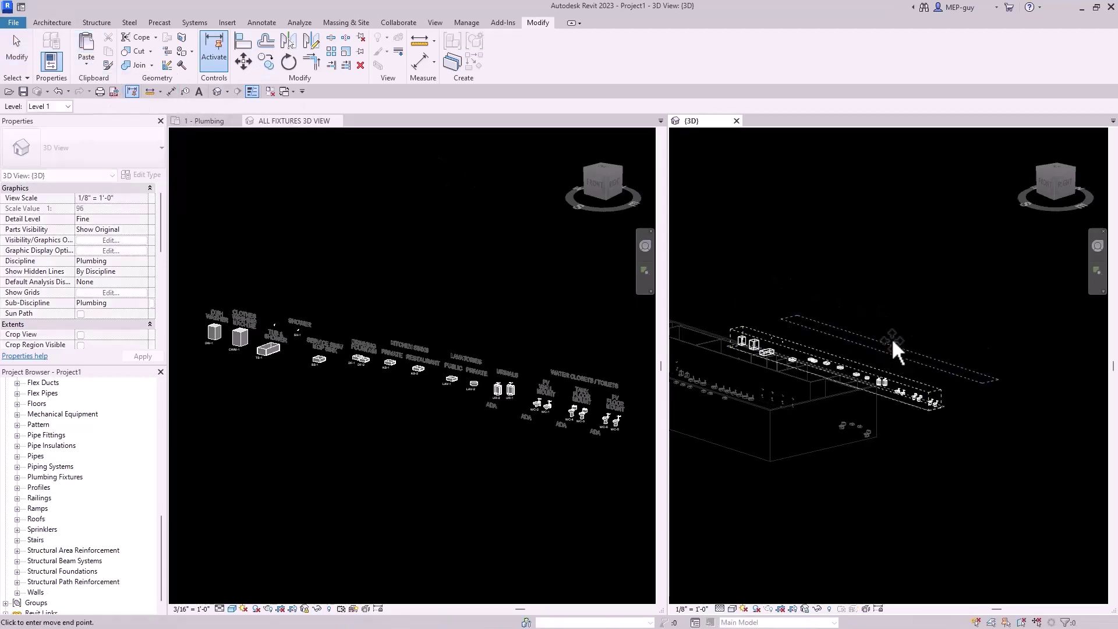
click(887, 334)
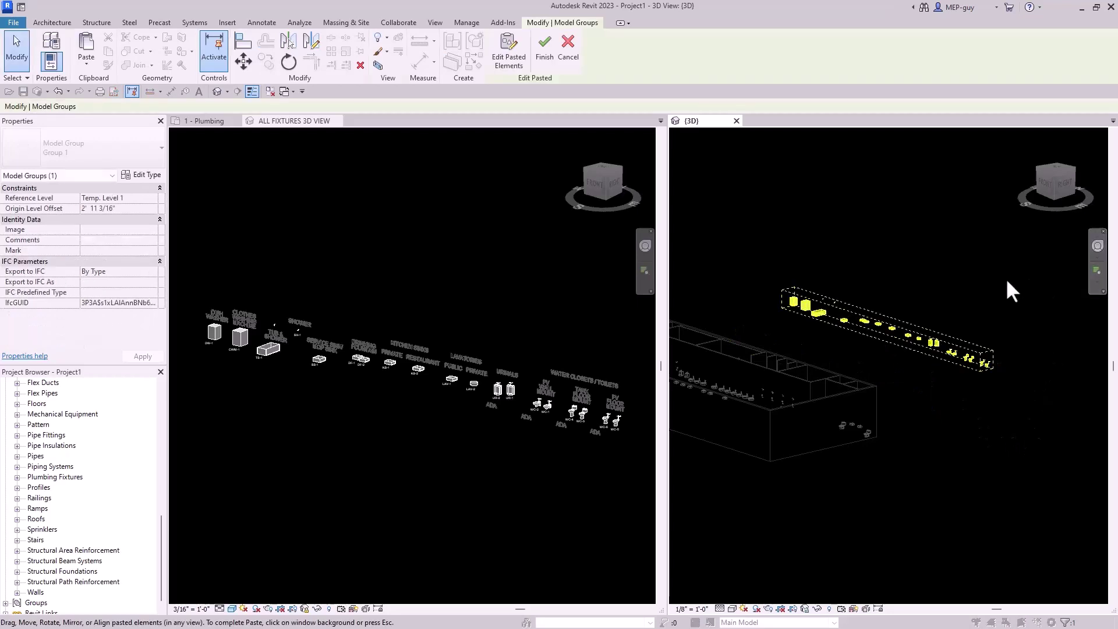
click(1019, 286)
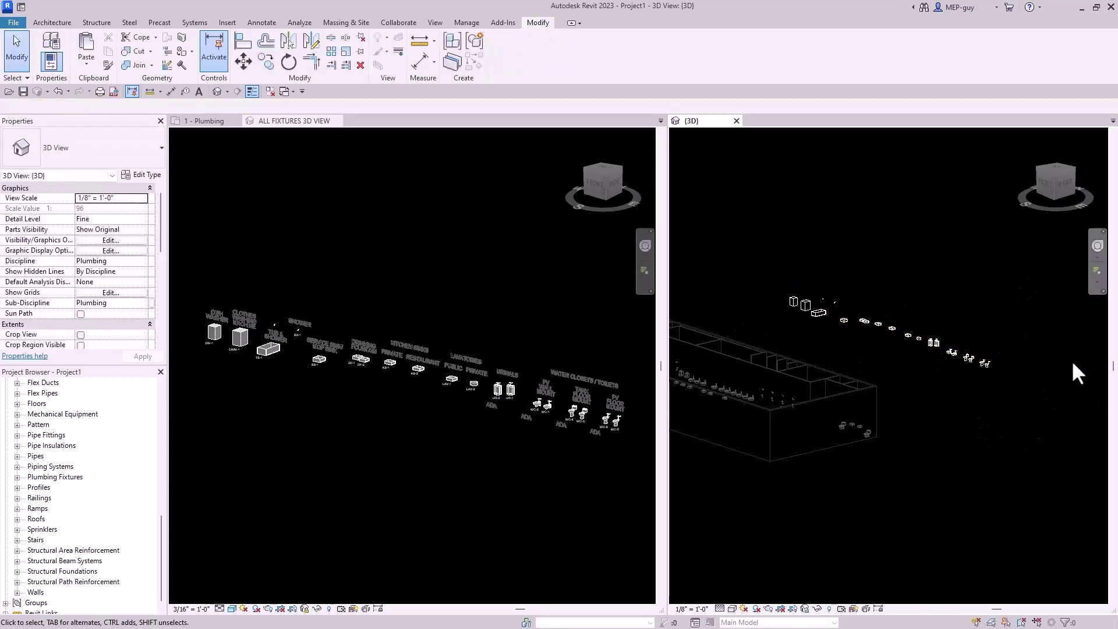
scroll(1035, 364, up, 1)
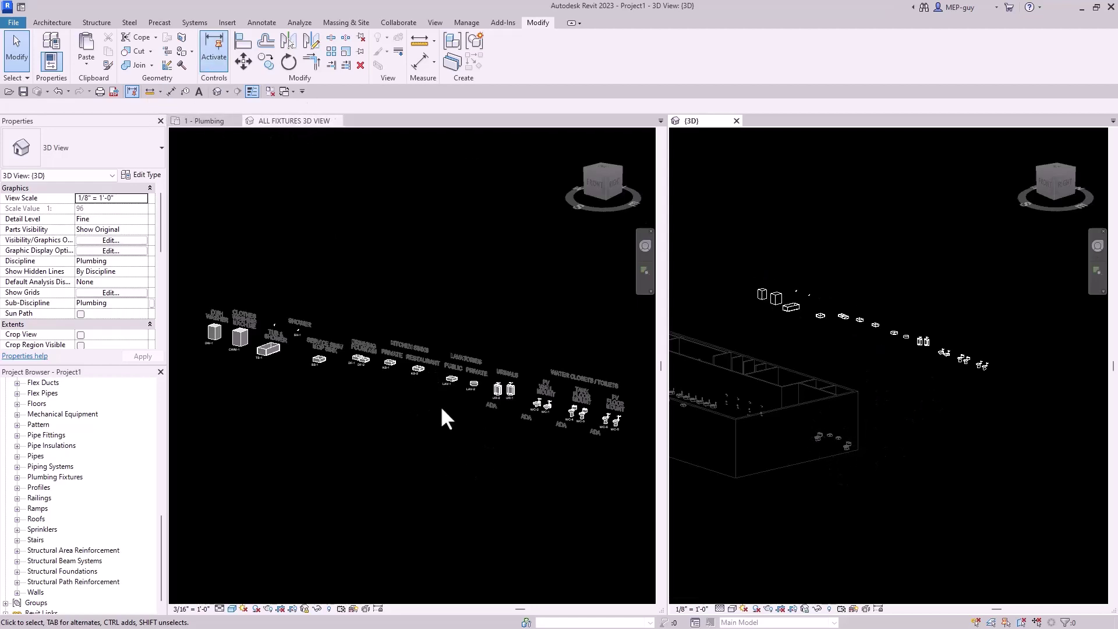
Delete the plumbing fixtures model group from the 3D model
click(925, 341)
key(Delete)
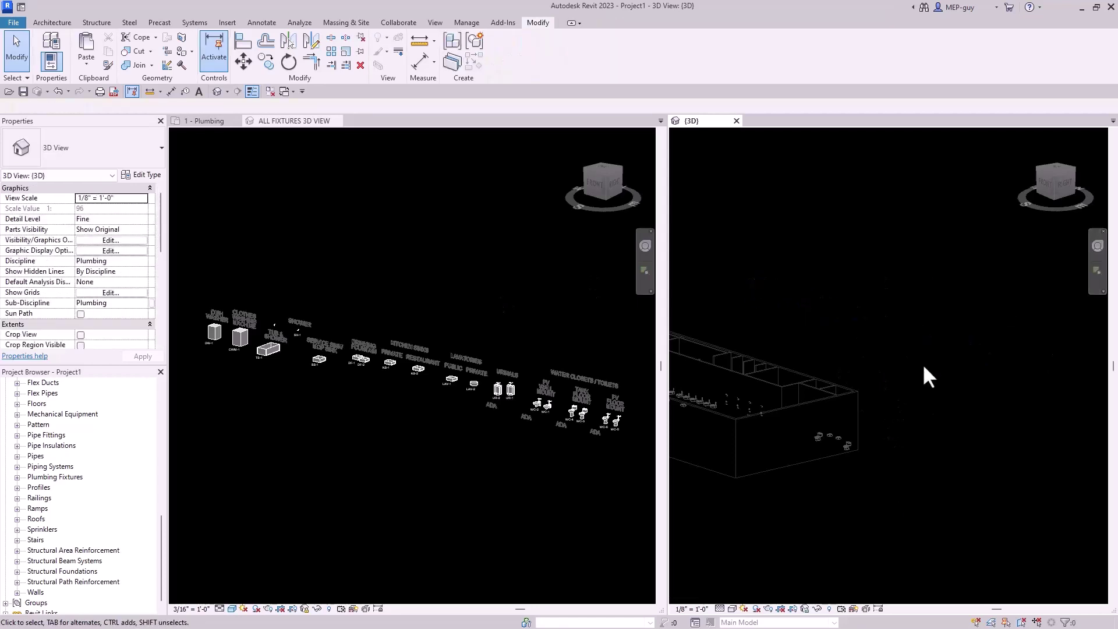
scroll(960, 376, down, 3)
scroll(712, 341, up, 1)
In the 1 - Plumbing plan, start Plumbing Fixture placement and filter types by 'WATER'
click(202, 120)
scroll(535, 337, up, 1)
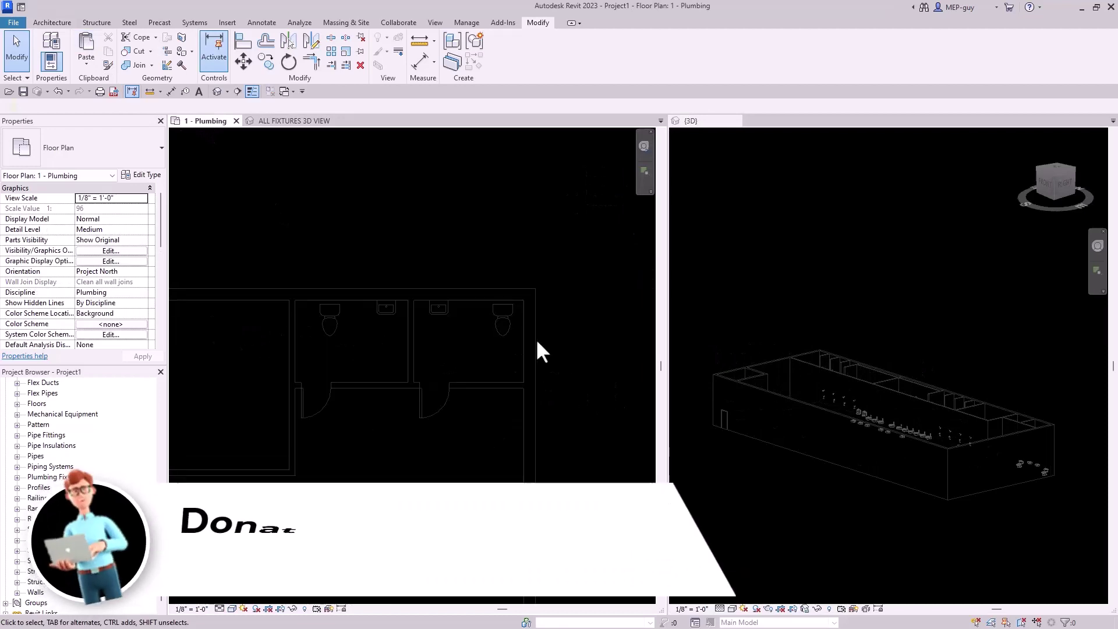
middle_drag(535, 337, 349, 312)
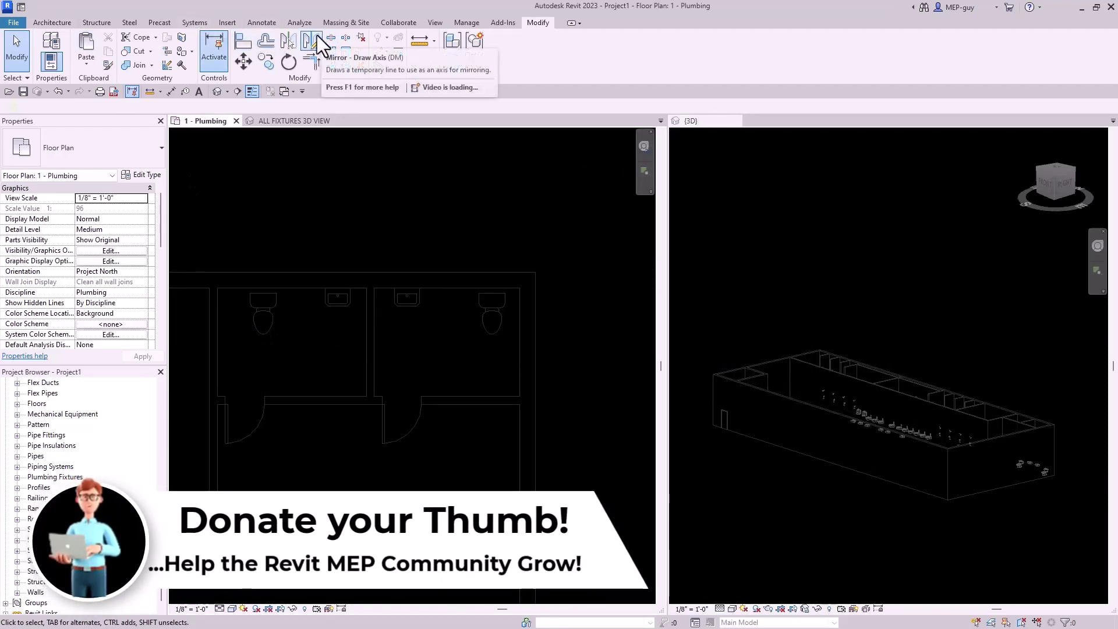
click(194, 22)
click(696, 51)
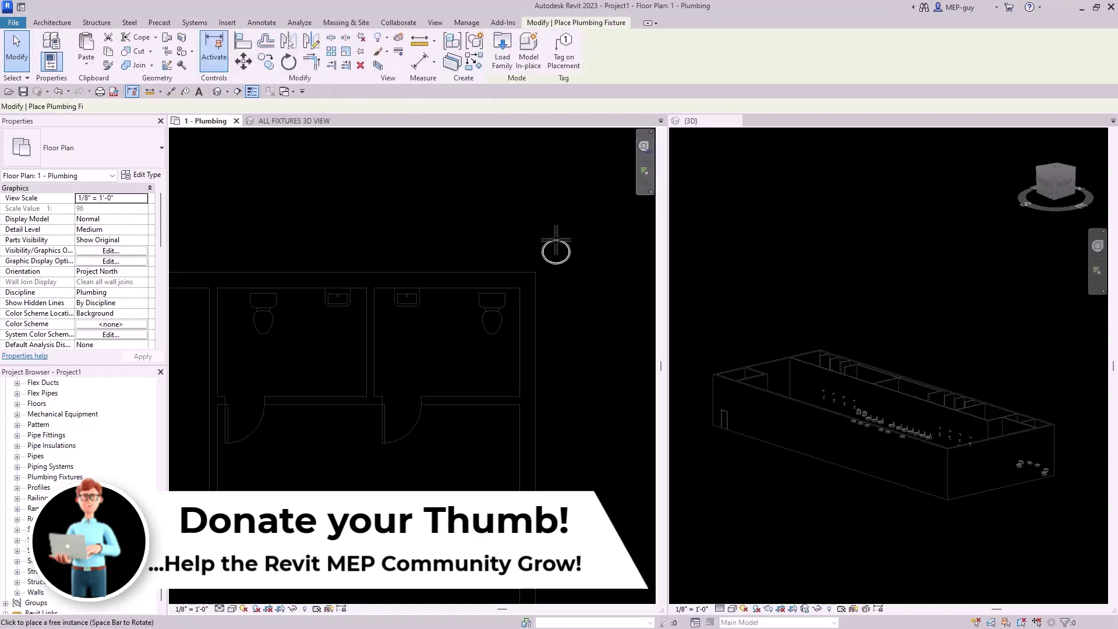
click(90, 143)
text(WATE)
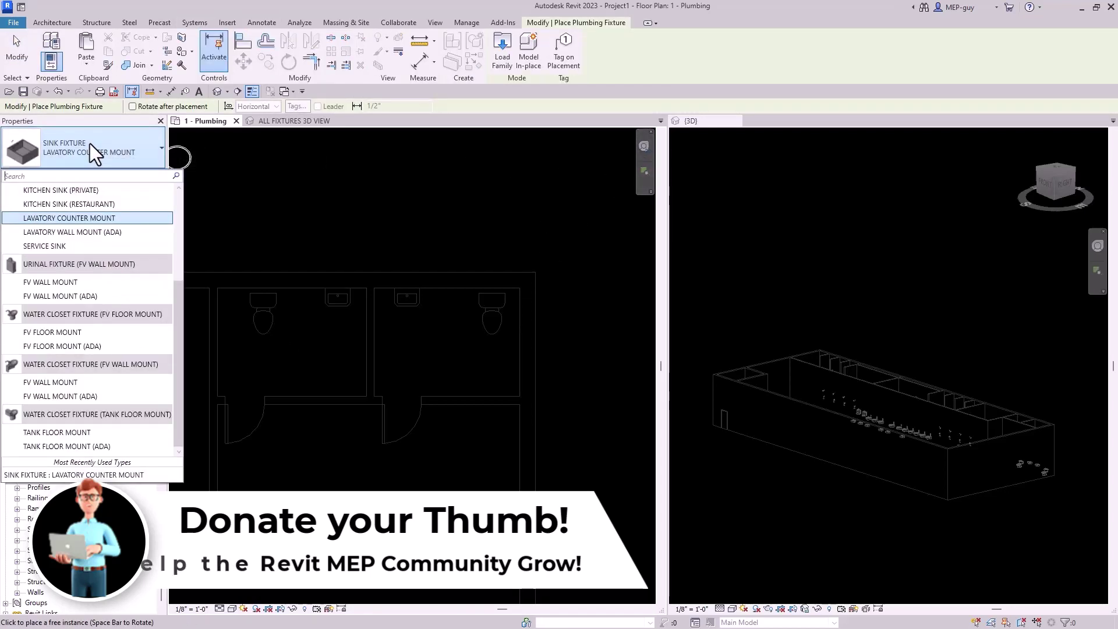
text(R)
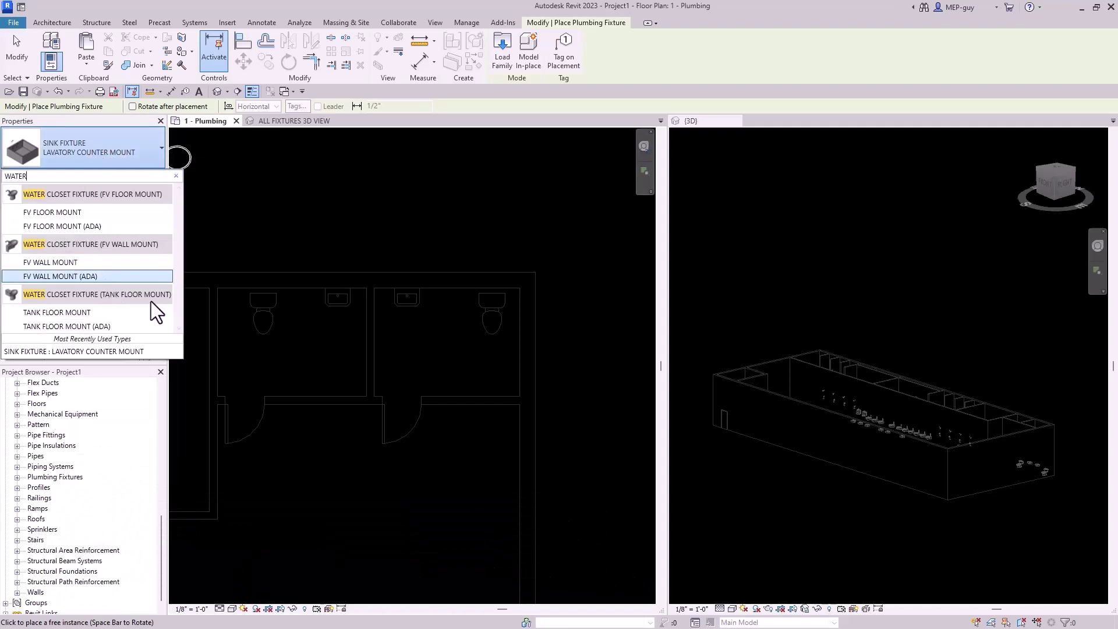
Place a rotated Tank Floor Mount (ADA) water closet against each stall's back wall
click(85, 324)
scroll(511, 424, up, 2)
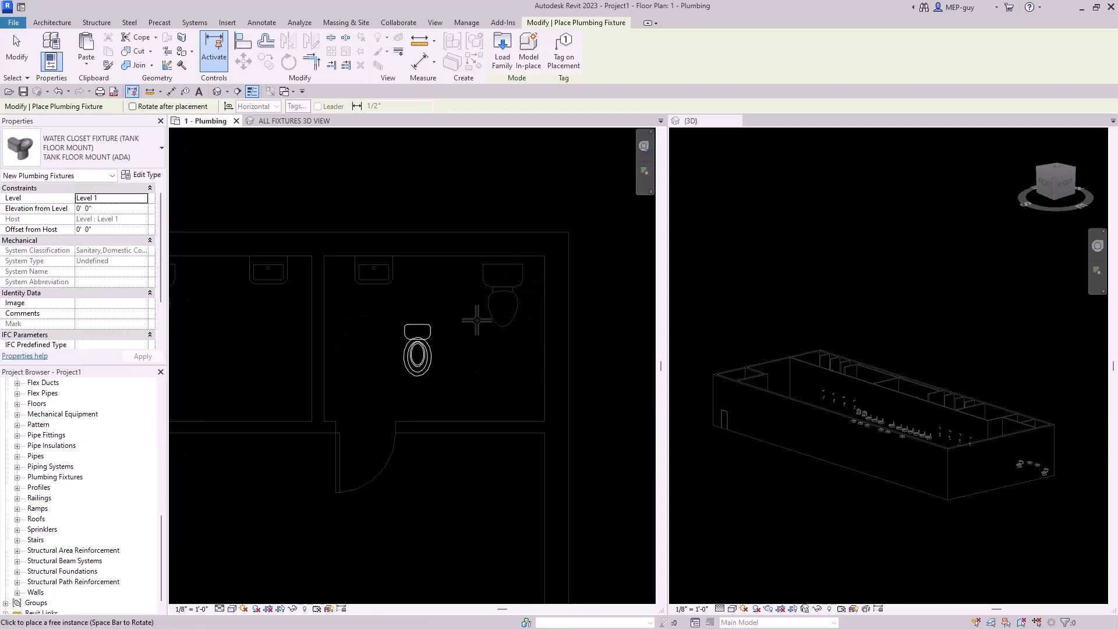
key(space)
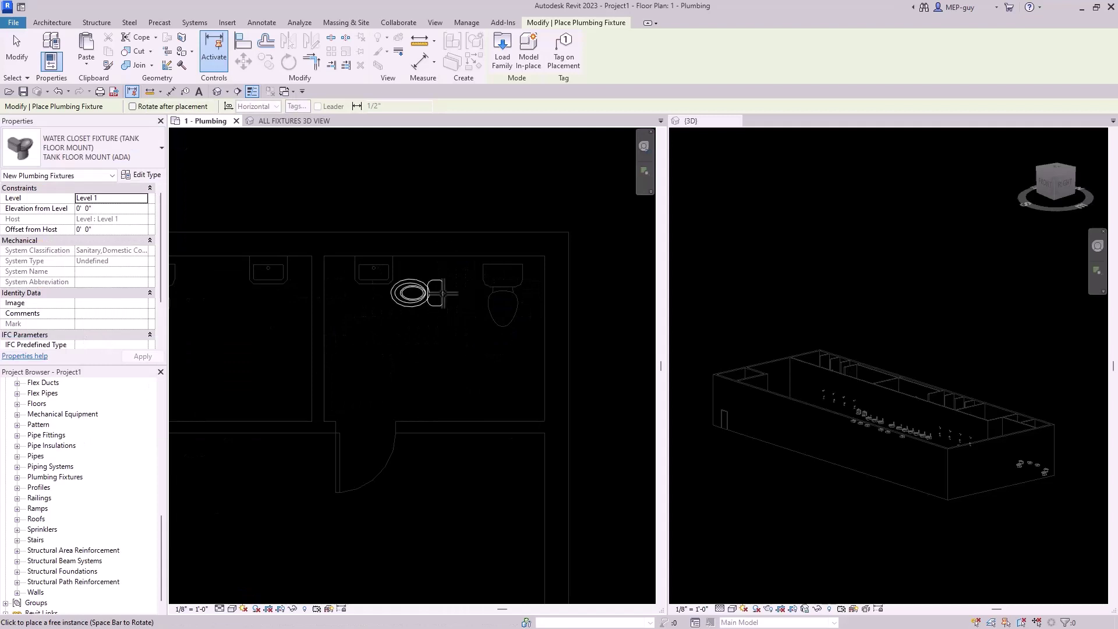
key(space)
scroll(514, 306, up, 1)
scroll(513, 305, up, 1)
click(497, 240)
scroll(571, 357, down, 3)
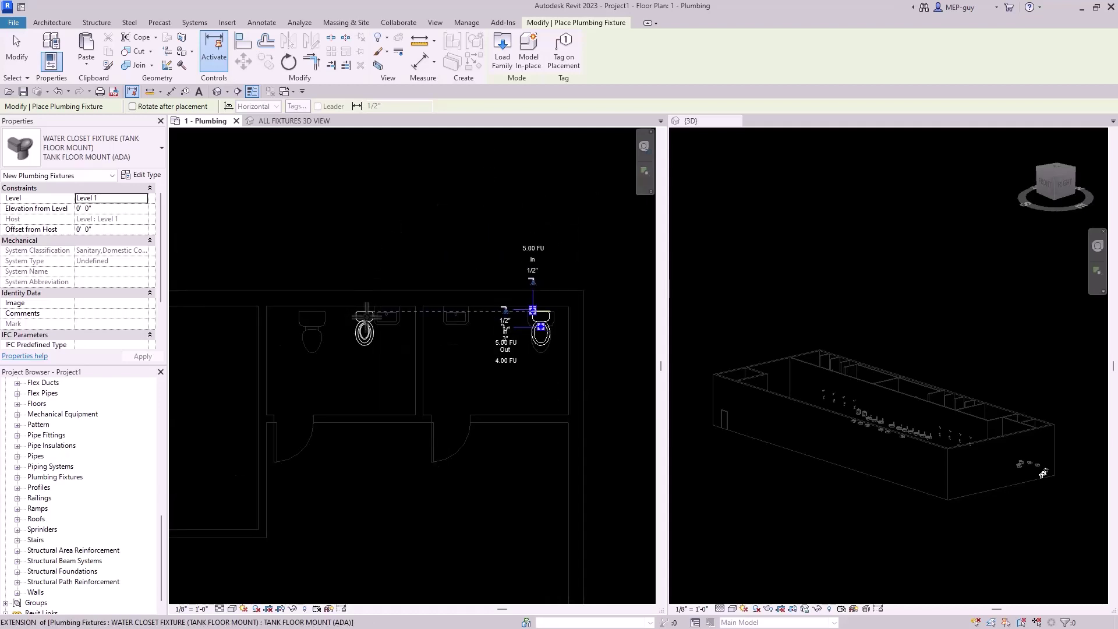
scroll(277, 317, up, 3)
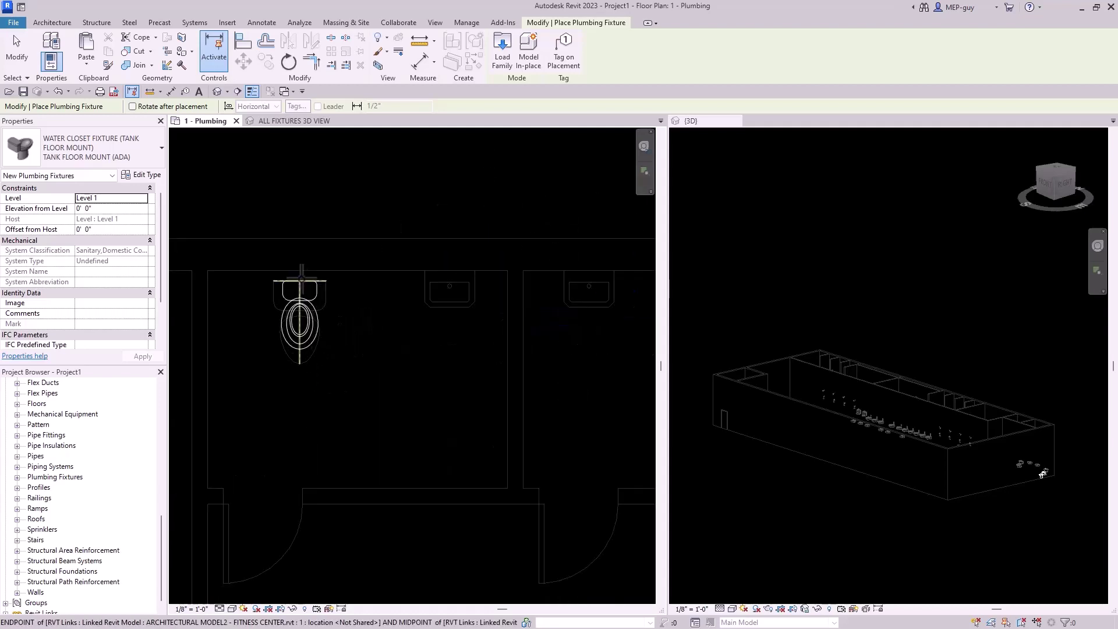
click(300, 284)
scroll(349, 402, down, 3)
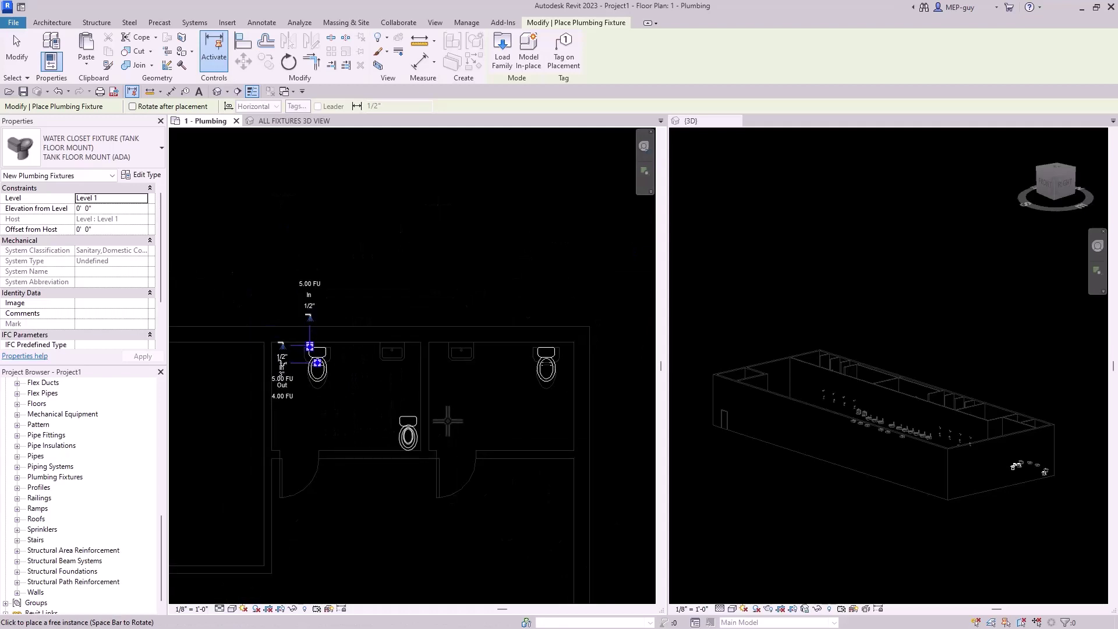
key(Escape)
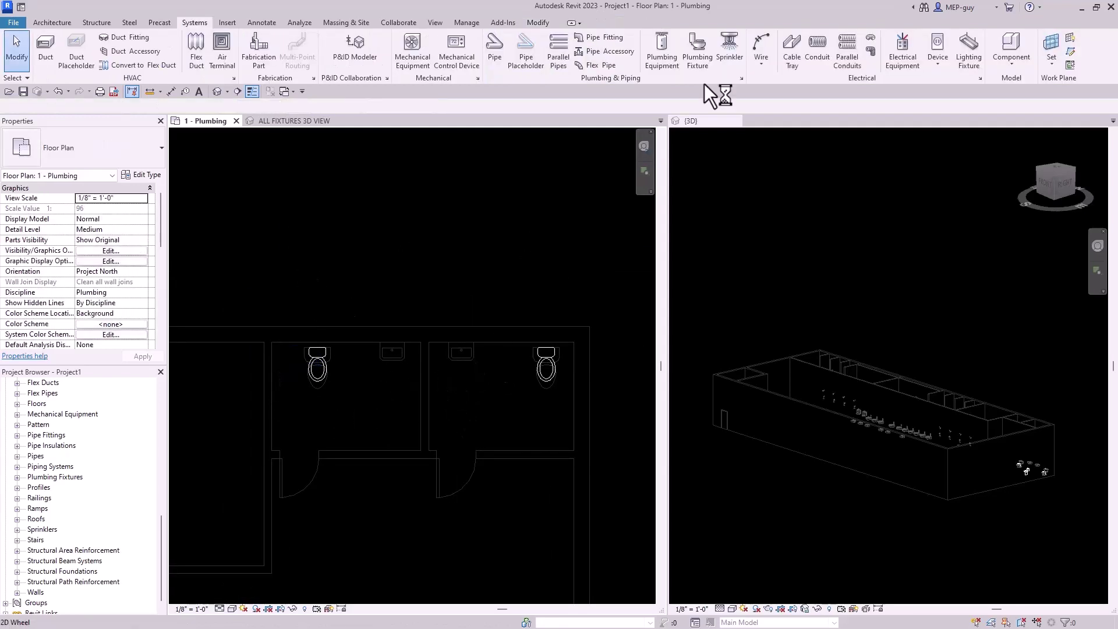
Find Lavatory Wall Mount (ADA) by searching 'LAV' and place two on the stall walls
click(697, 49)
click(119, 147)
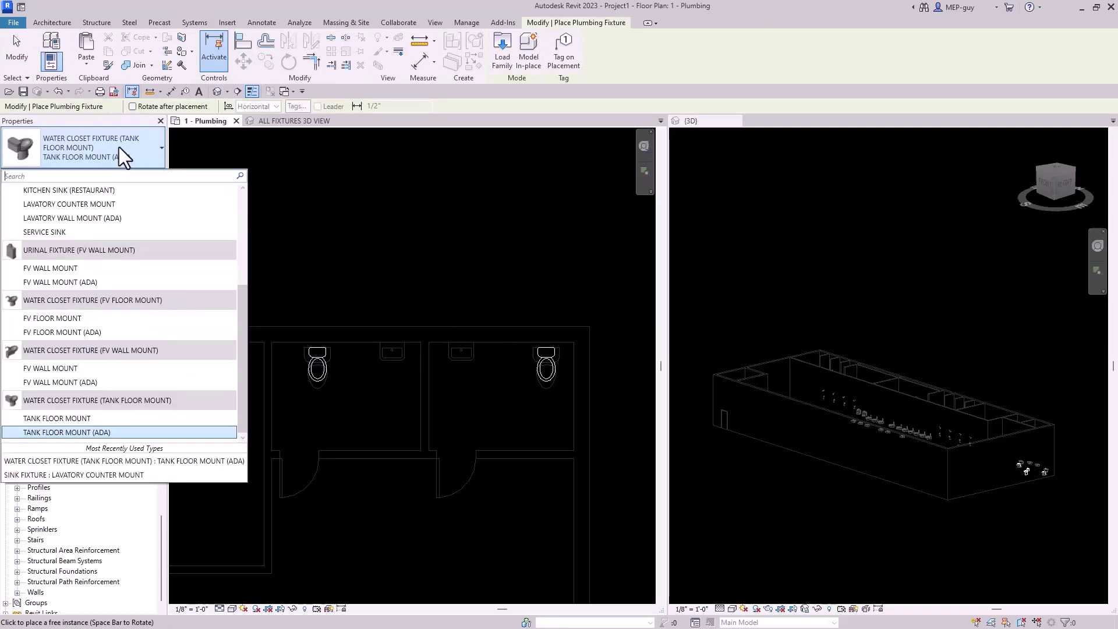
text(LAV)
click(85, 226)
scroll(390, 374, up, 5)
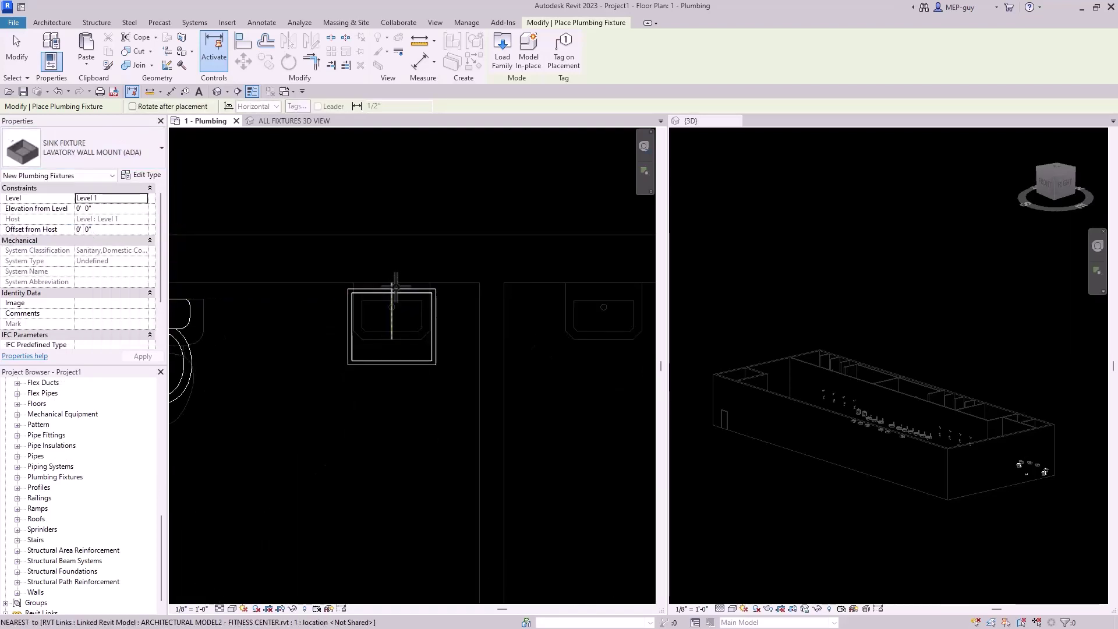
click(391, 284)
scroll(391, 283, down, 1)
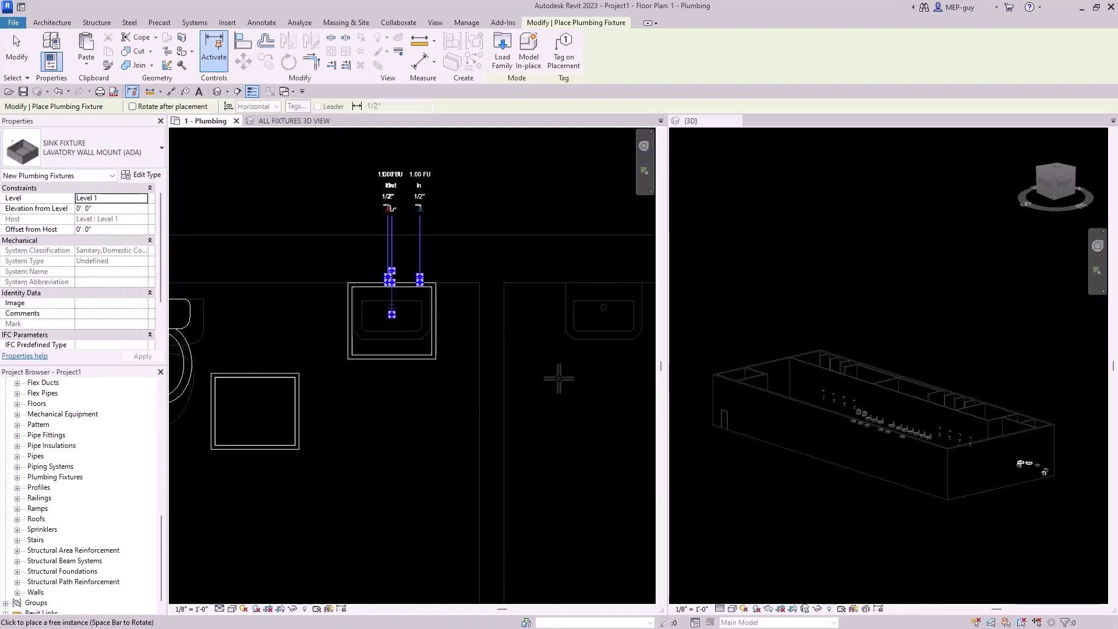
scroll(559, 374, down, 2)
click(484, 318)
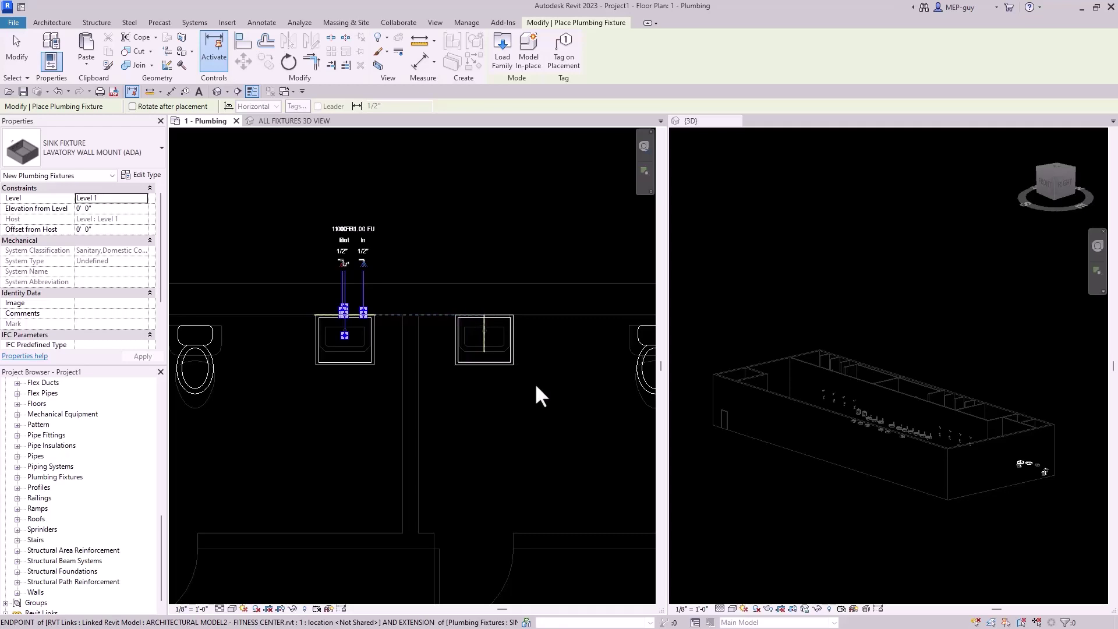
key(Escape)
key(Escape)
scroll(502, 363, down, 4)
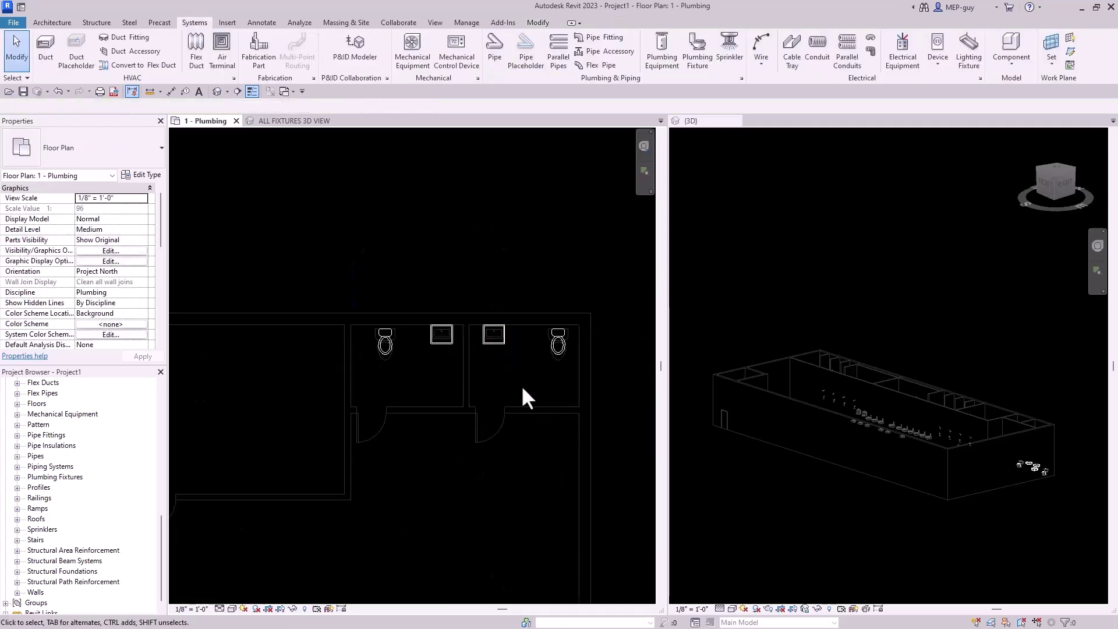
scroll(519, 323, up, 2)
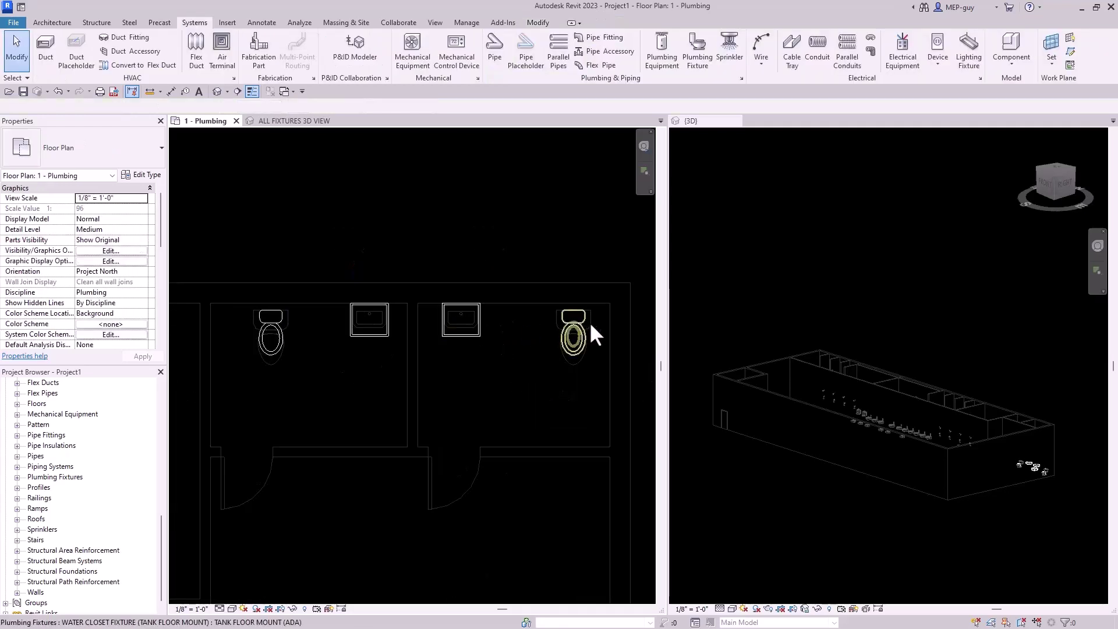
scroll(593, 305, up, 1)
scroll(619, 323, up, 2)
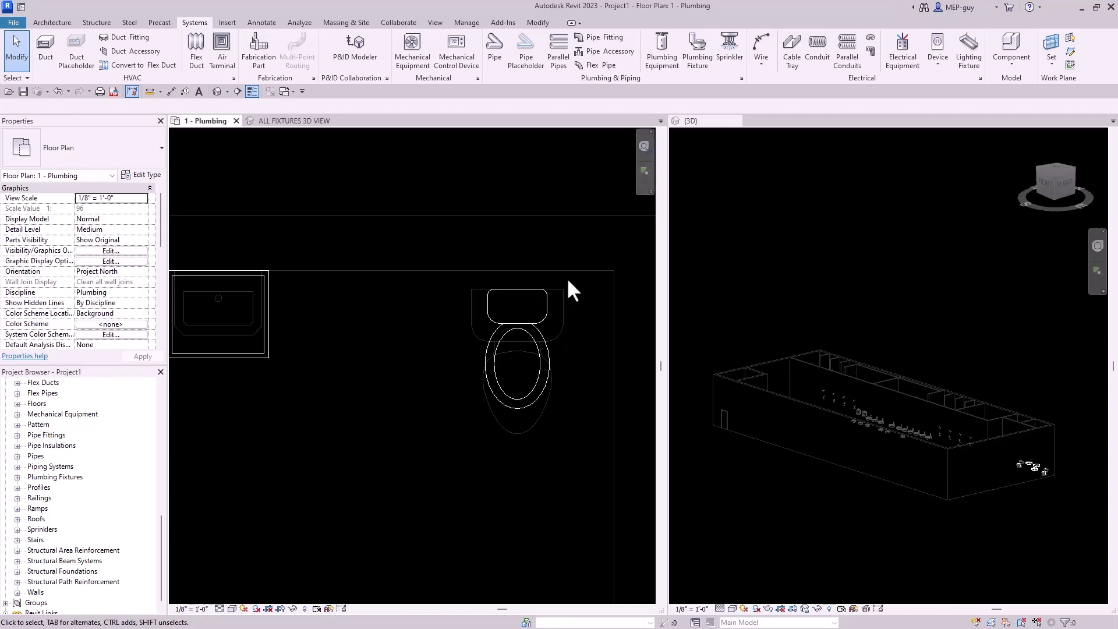
scroll(595, 316, down, 4)
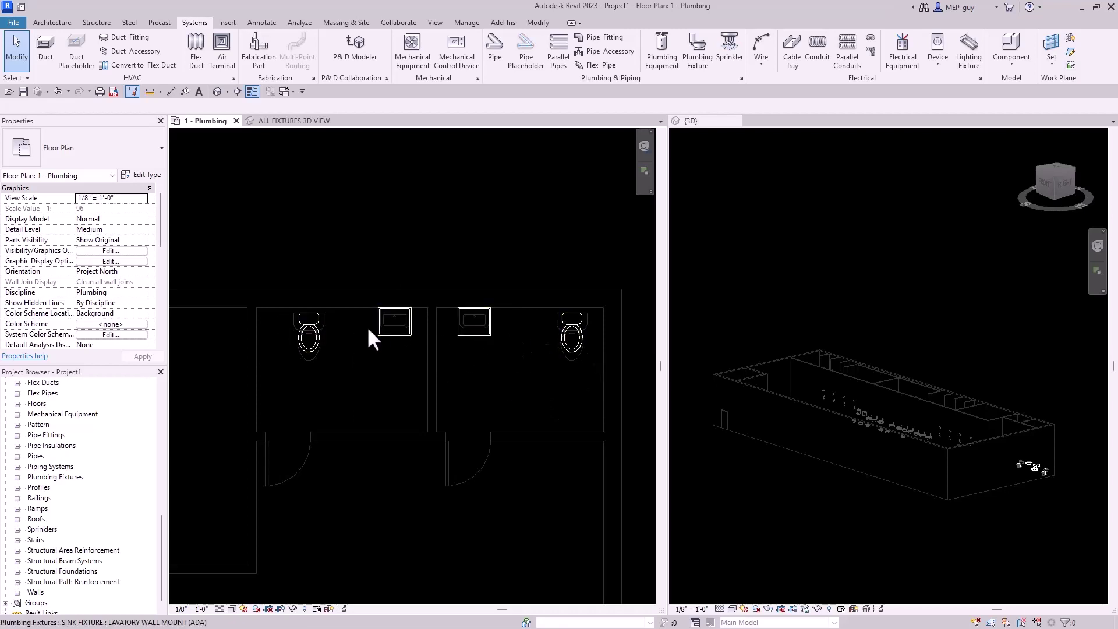
scroll(516, 317, up, 3)
mouse_move(516, 317)
middle_down()
mouse_move(532, 359)
mouse_move(529, 329)
middle_up()
scroll(531, 330, down, 2)
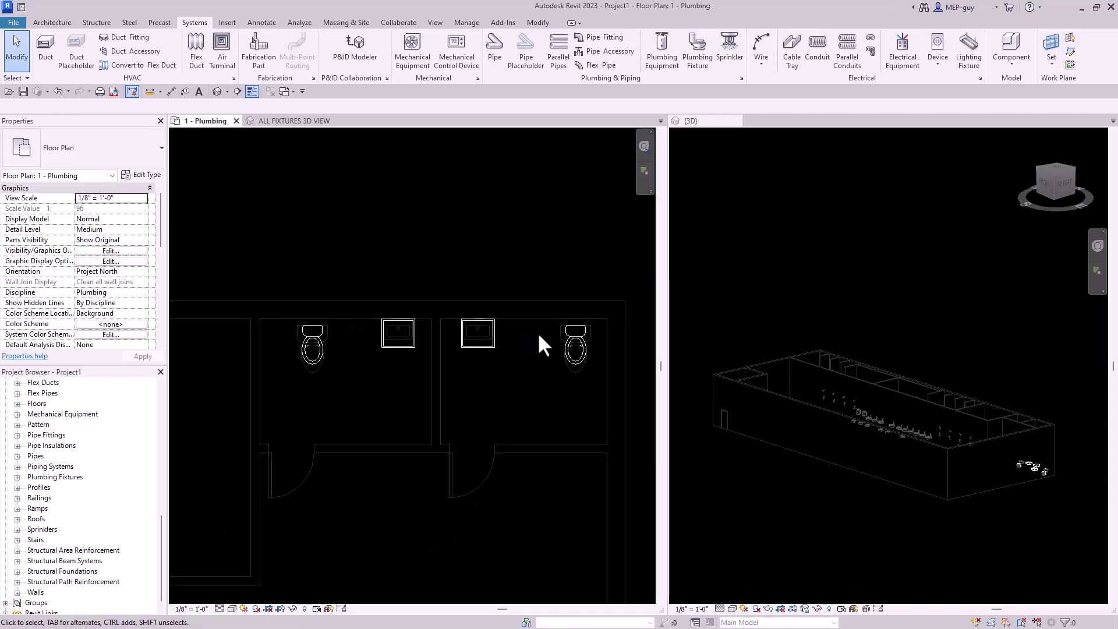
Draw a horizontal pipe run below the stalls to serve as the cold-water main
click(493, 50)
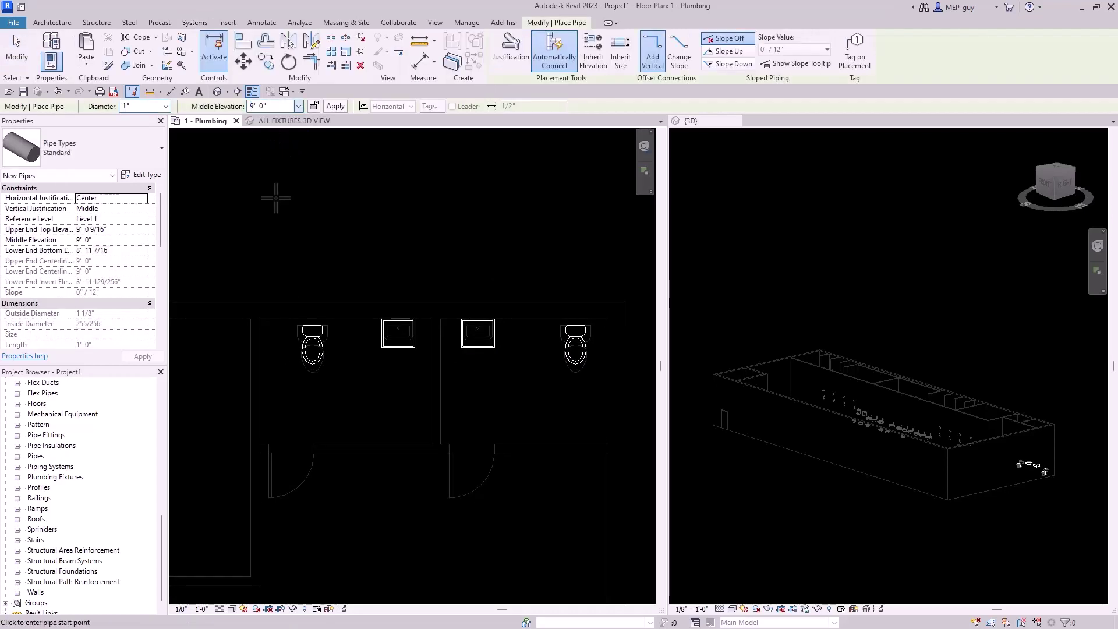
click(212, 420)
click(476, 419)
key(Escape)
key(Escape)
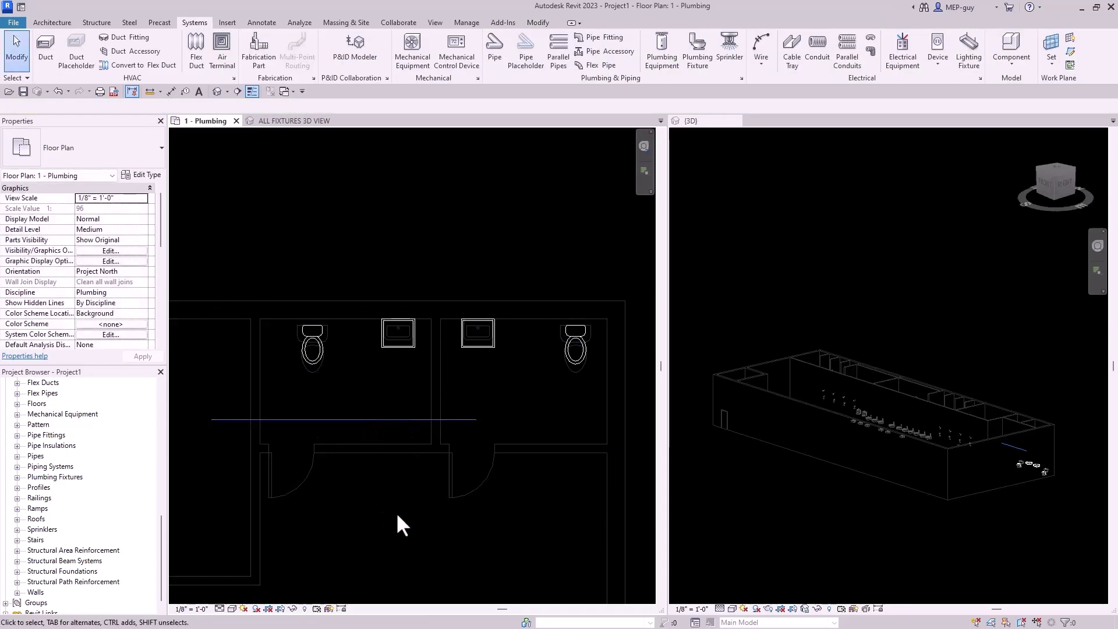
Connect the right water closet's domestic cold water connector into the new main pipe
click(576, 348)
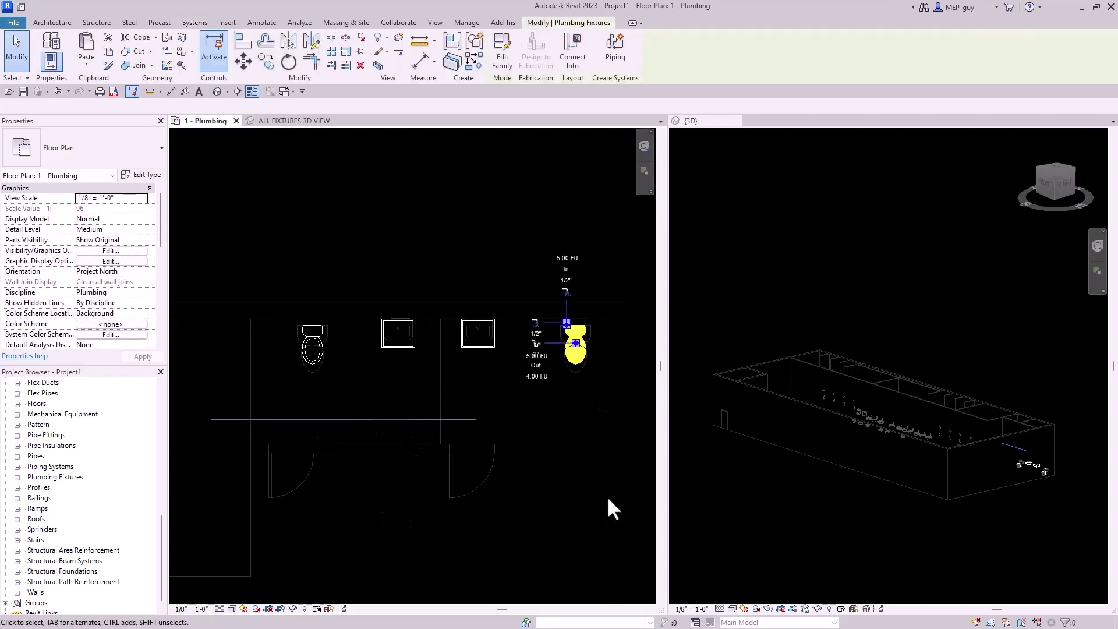
click(576, 45)
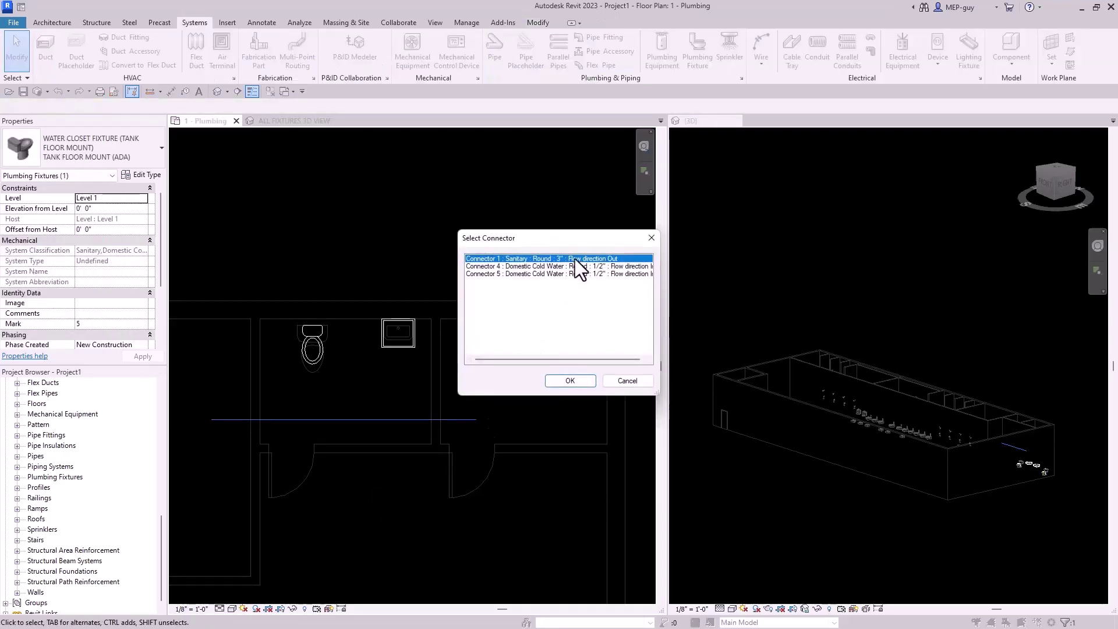
click(579, 274)
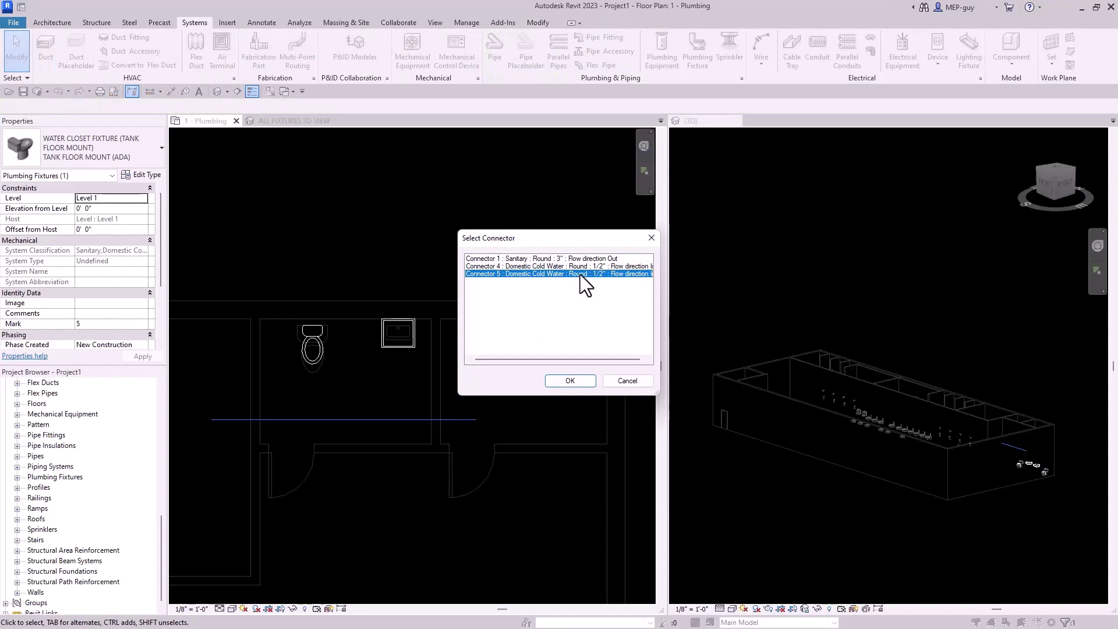
click(570, 381)
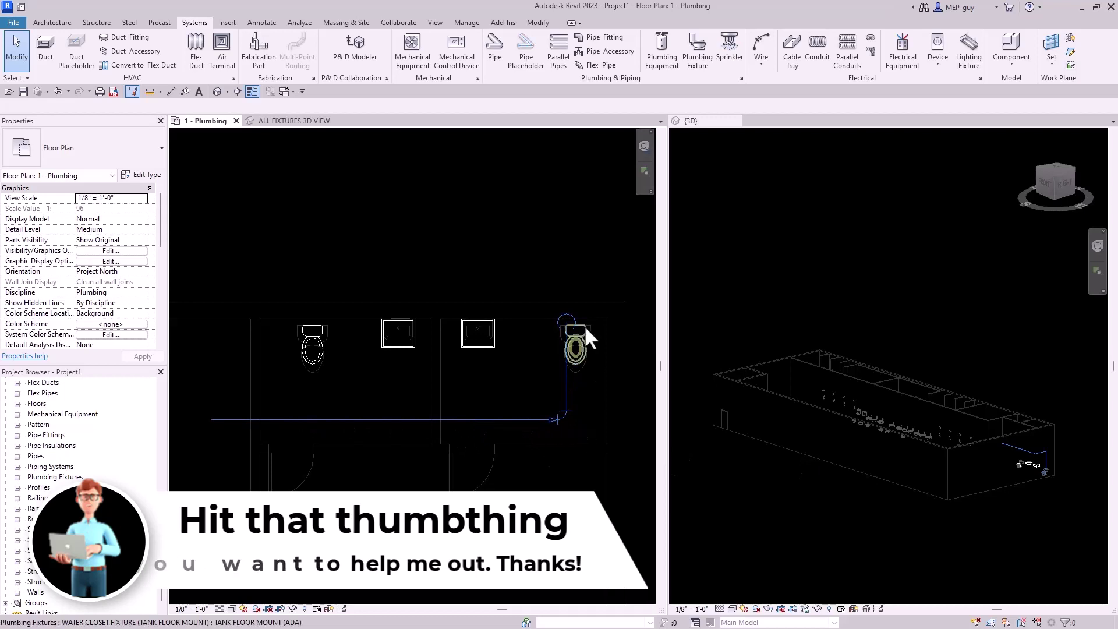
Check the toilet's 1/2" branch pipe, then zoom the 3D view onto the restroom fixtures
scroll(584, 325, up, 2)
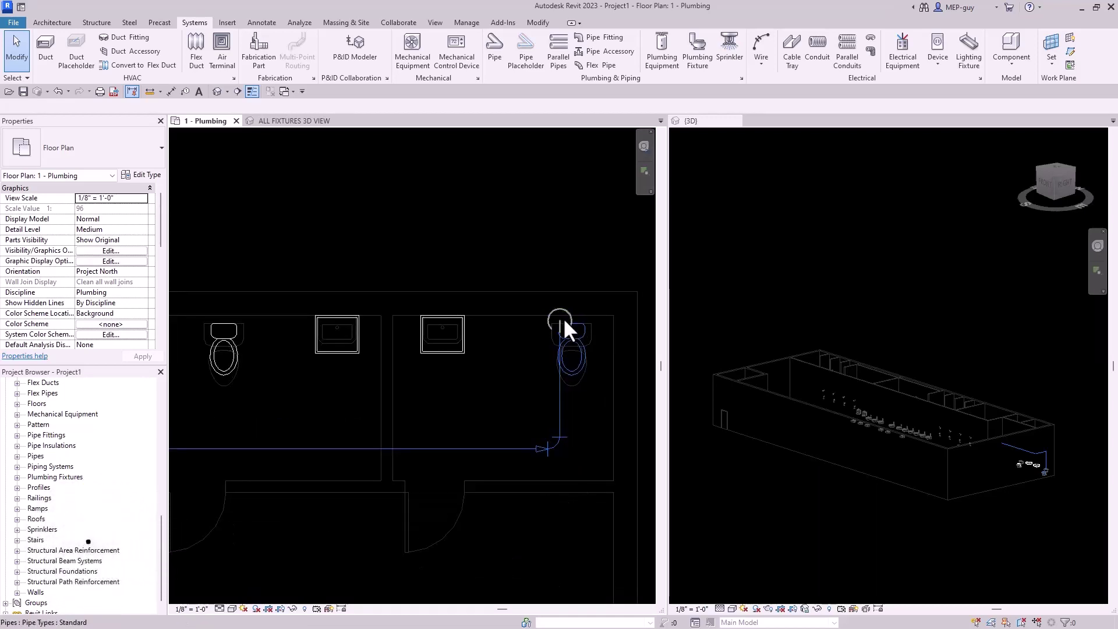
click(560, 406)
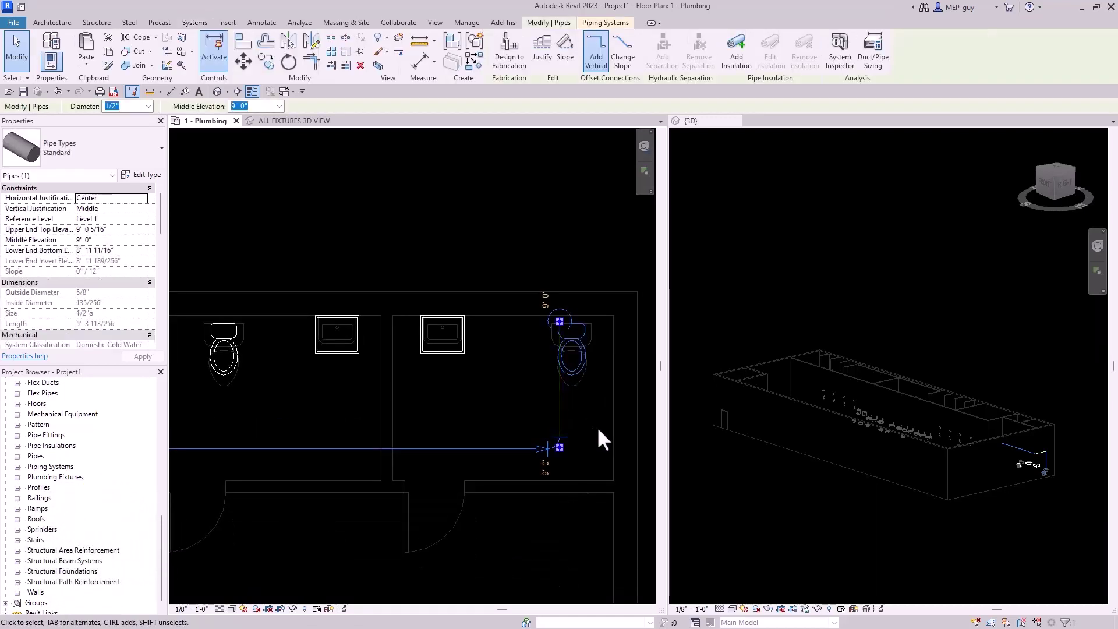
click(520, 311)
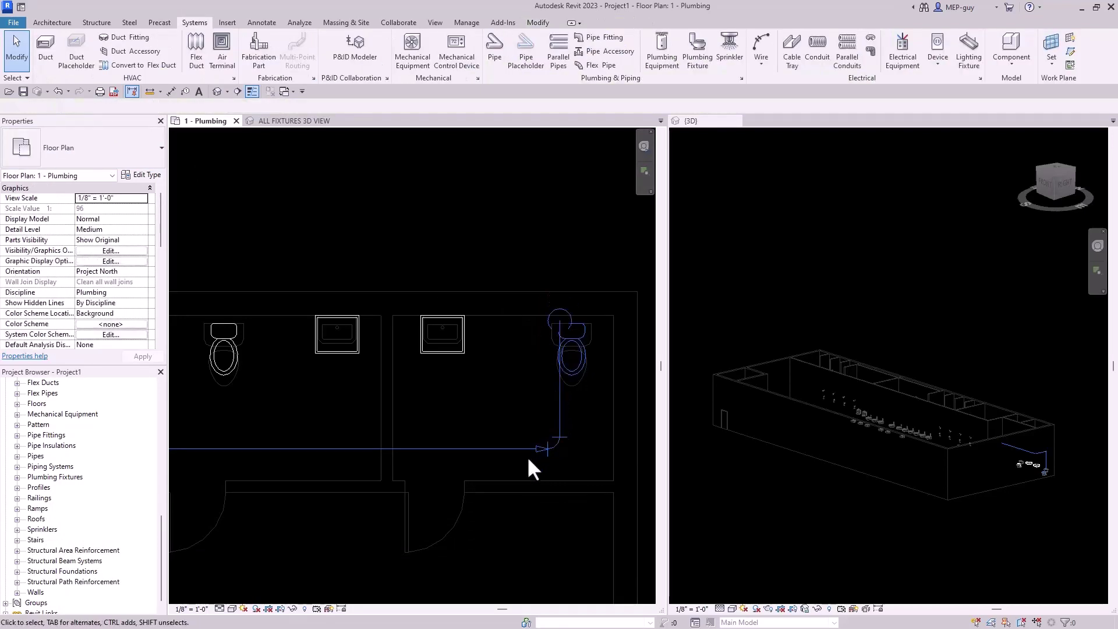
scroll(1074, 452, up, 6)
scroll(1004, 478, up, 2)
scroll(966, 384, up, 2)
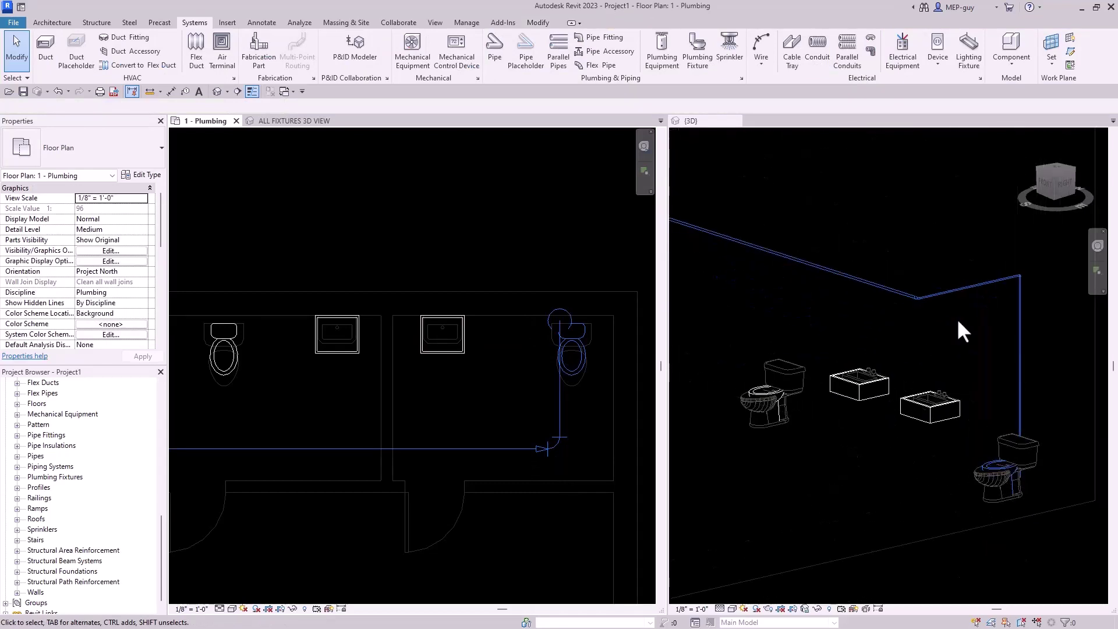
Connect the wall-mounted sink's Domestic Cold Water connector into the main, dismissing the save reminder
click(939, 355)
click(958, 405)
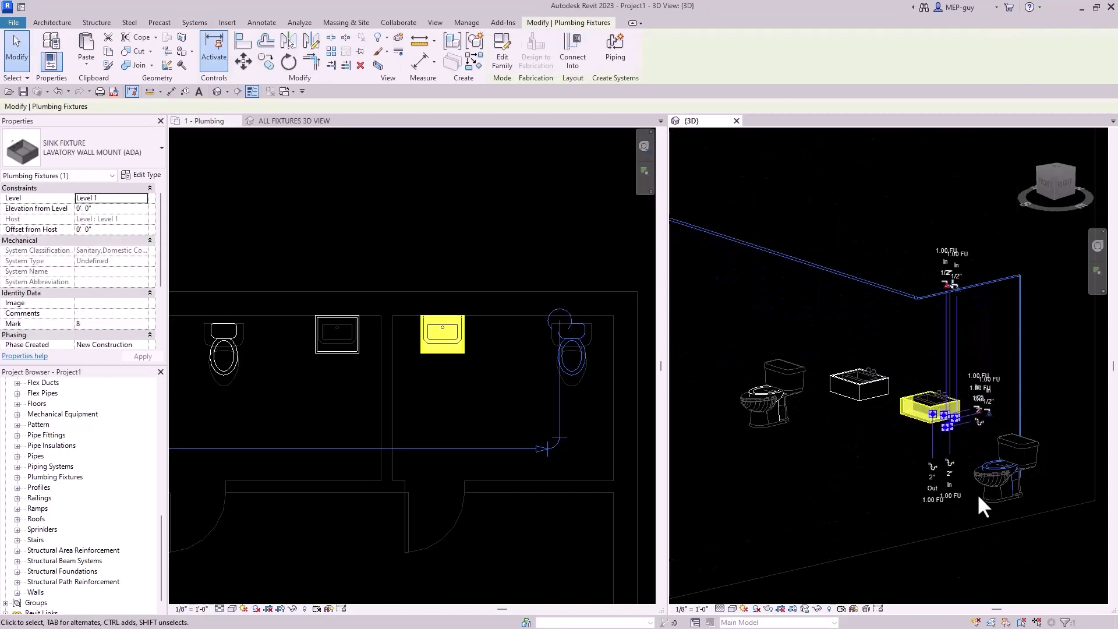
click(570, 56)
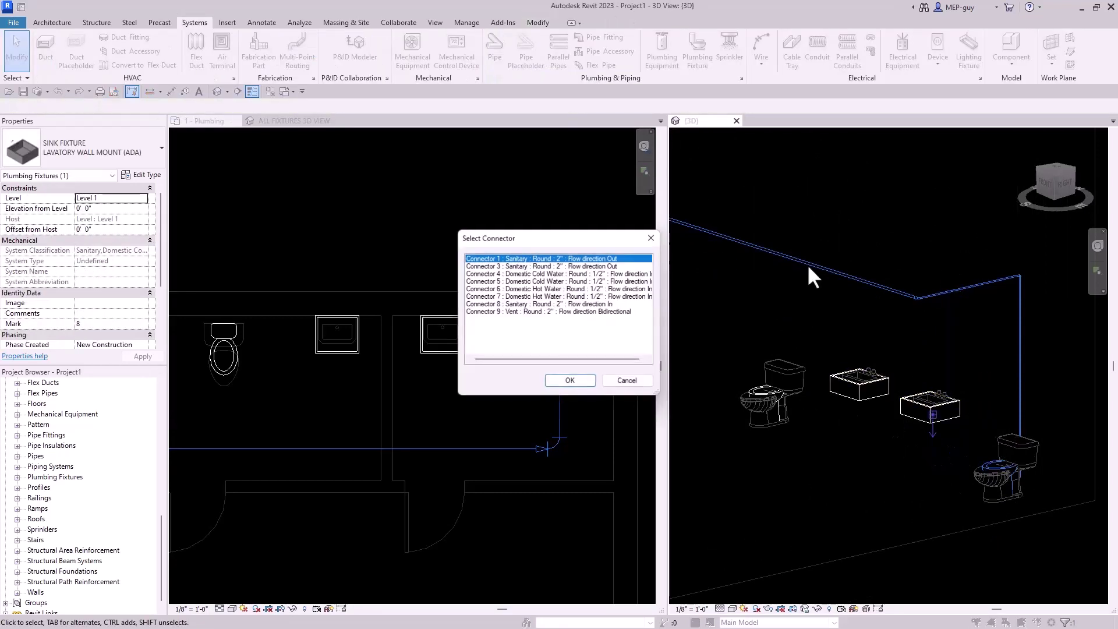
click(584, 281)
click(570, 380)
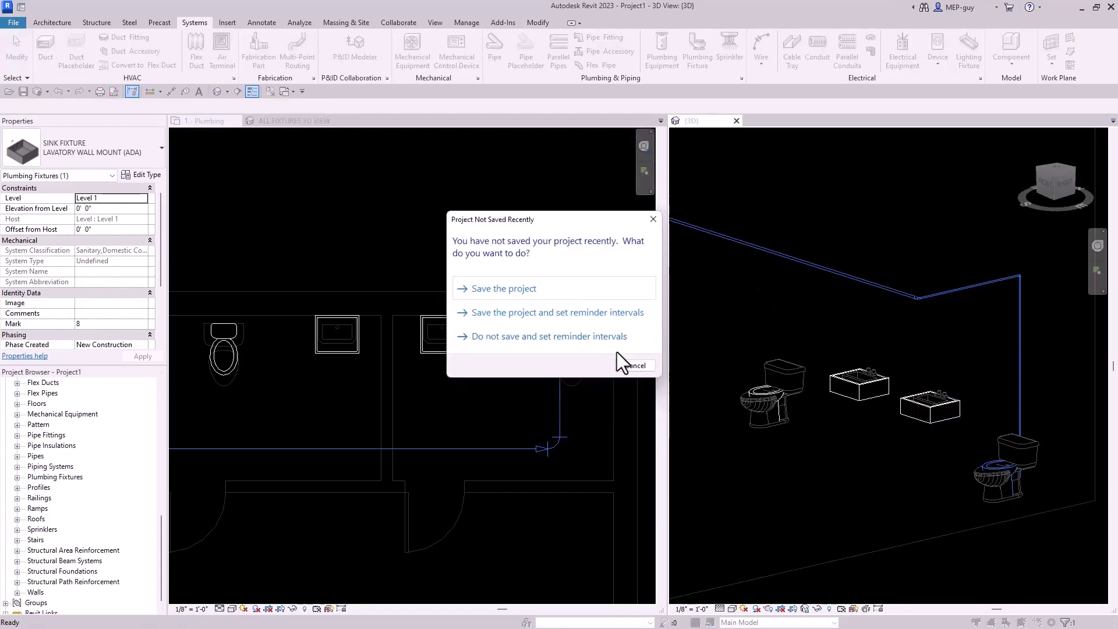
click(638, 364)
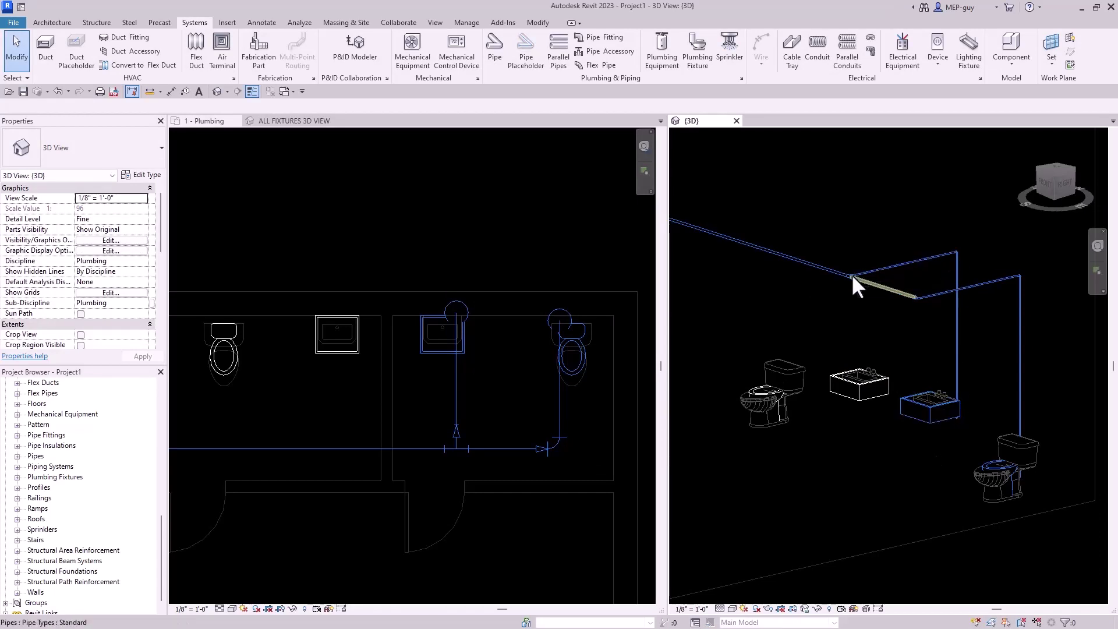
Check the new 1/2" sink branch and the 1" main pipe, then orbit the 3D view
click(474, 402)
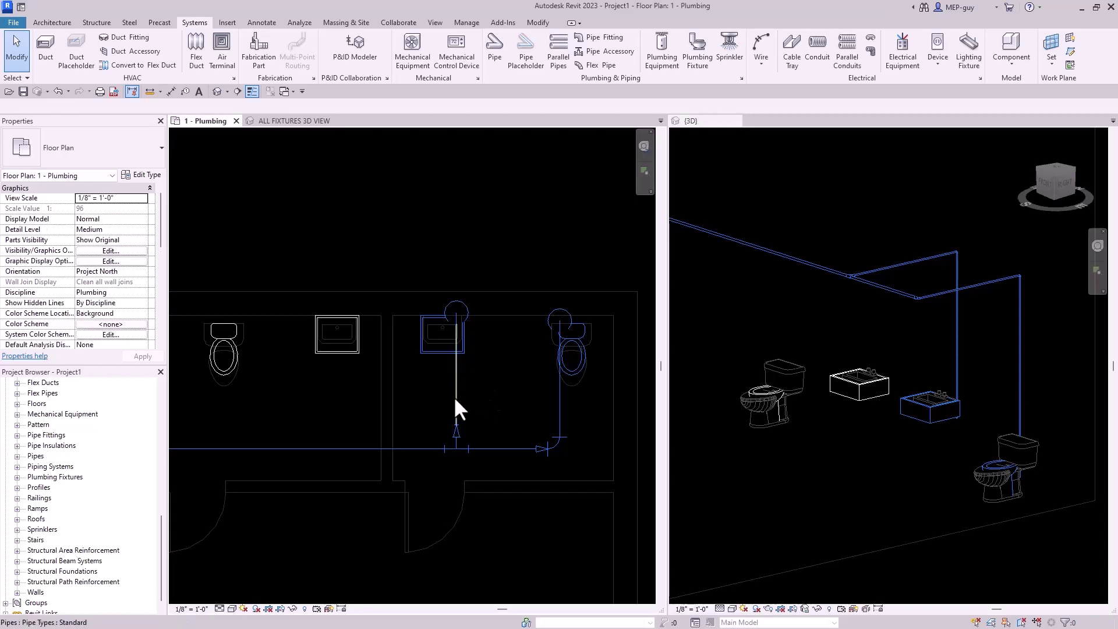
click(455, 399)
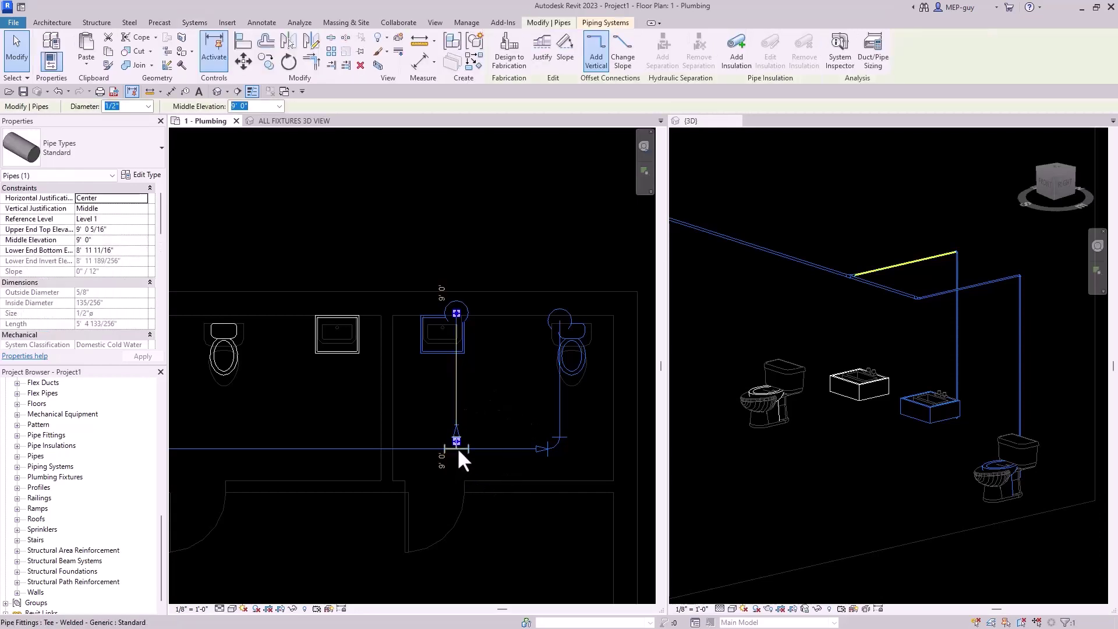
click(429, 448)
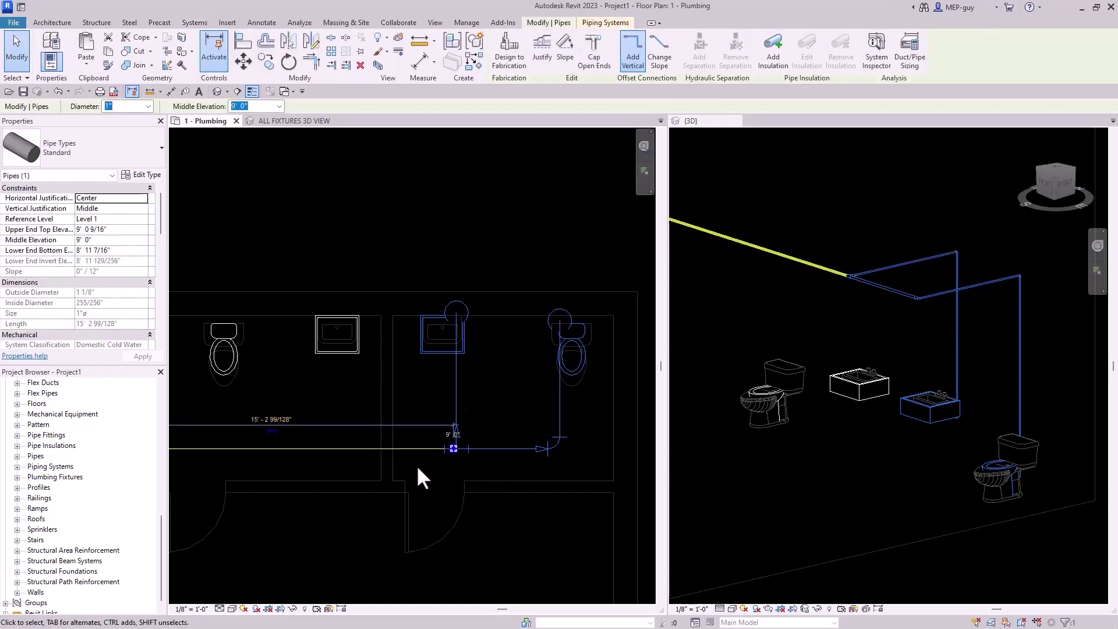
key(Escape)
scroll(526, 469, down, 2)
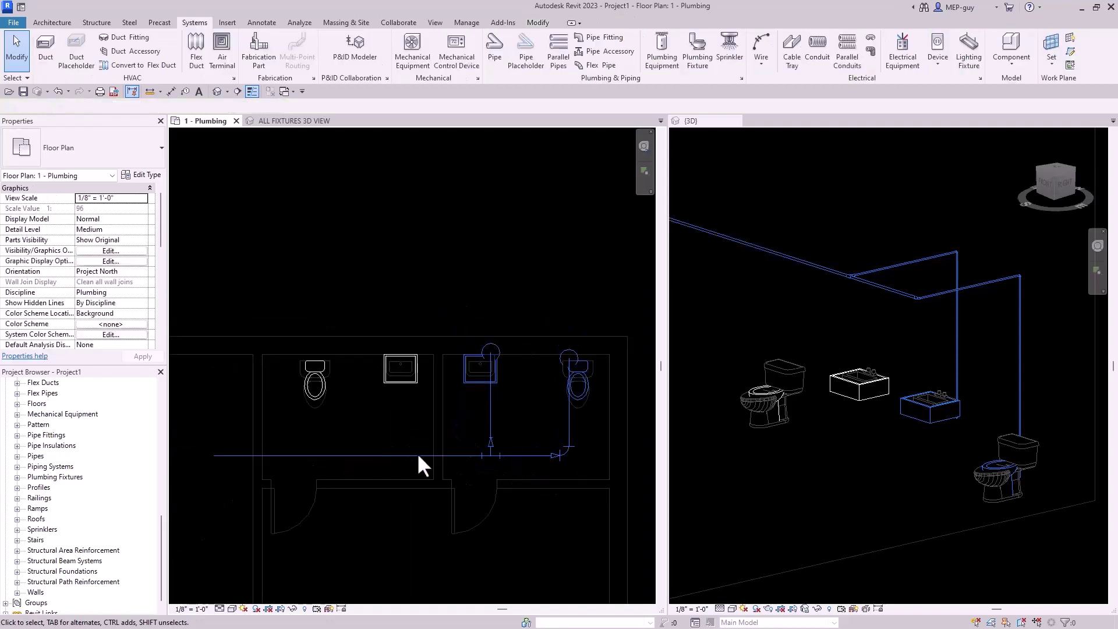
mouse_move(871, 432)
shift+middle_down()
mouse_move(894, 480)
mouse_move(878, 441)
shift+middle_up()
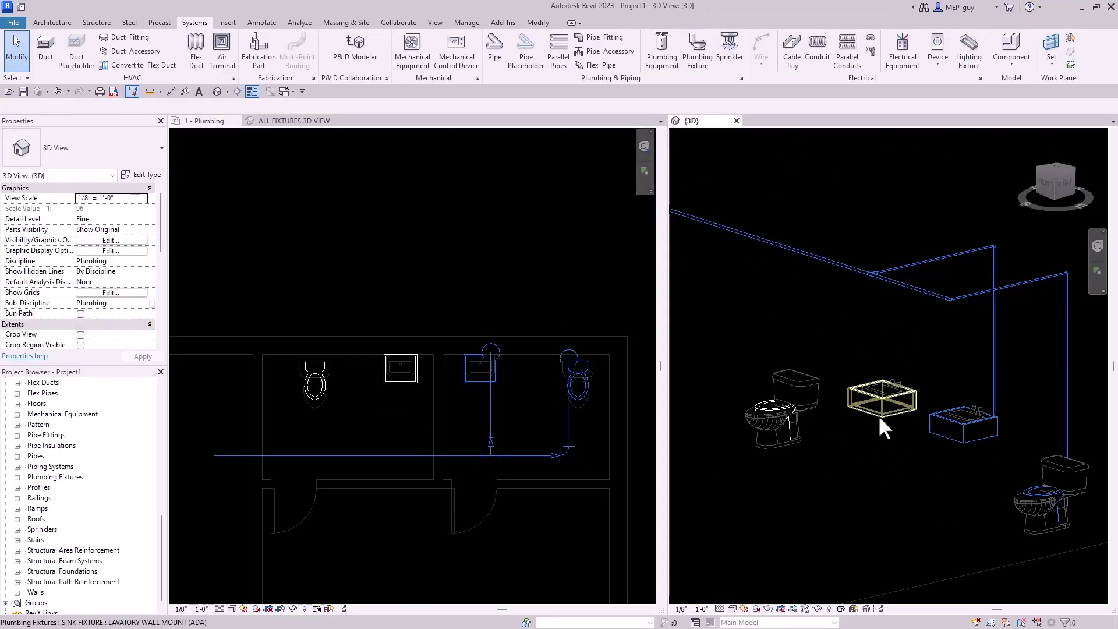
Connect the other wall-mounted sink's domestic cold water connector into the cold-water main
click(879, 417)
click(574, 57)
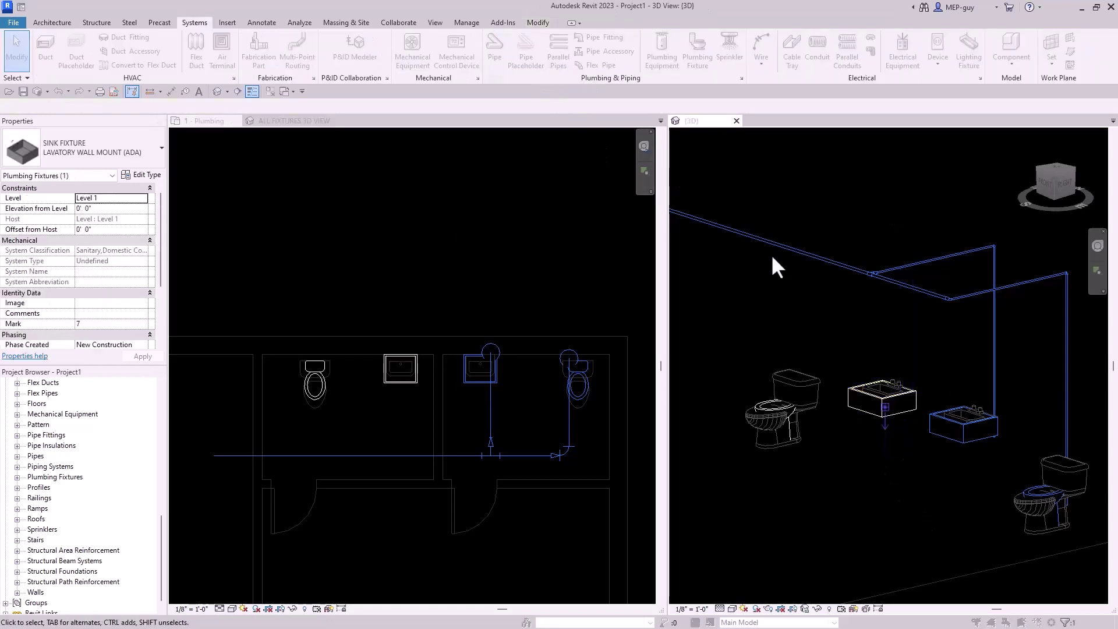
click(590, 288)
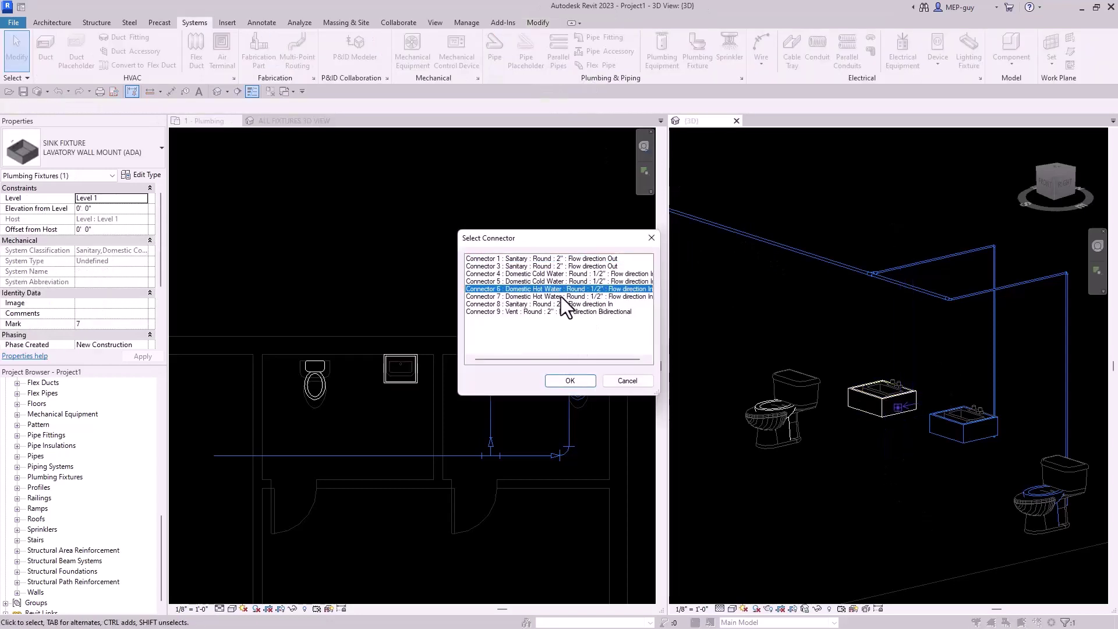
key(Up)
click(565, 382)
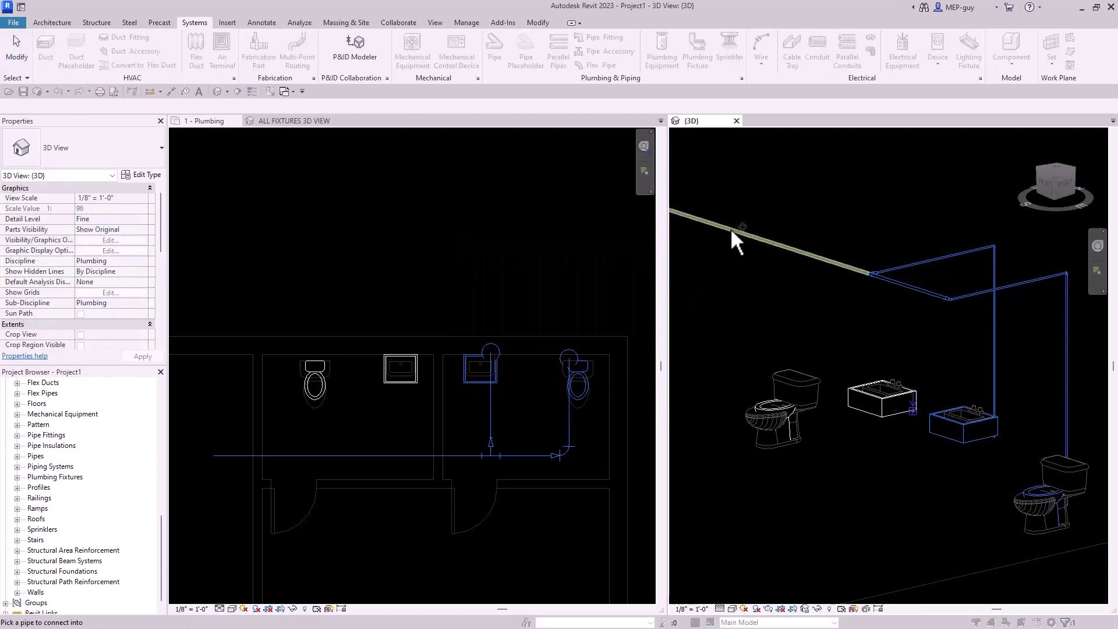
click(233, 449)
scroll(235, 449, up, 1)
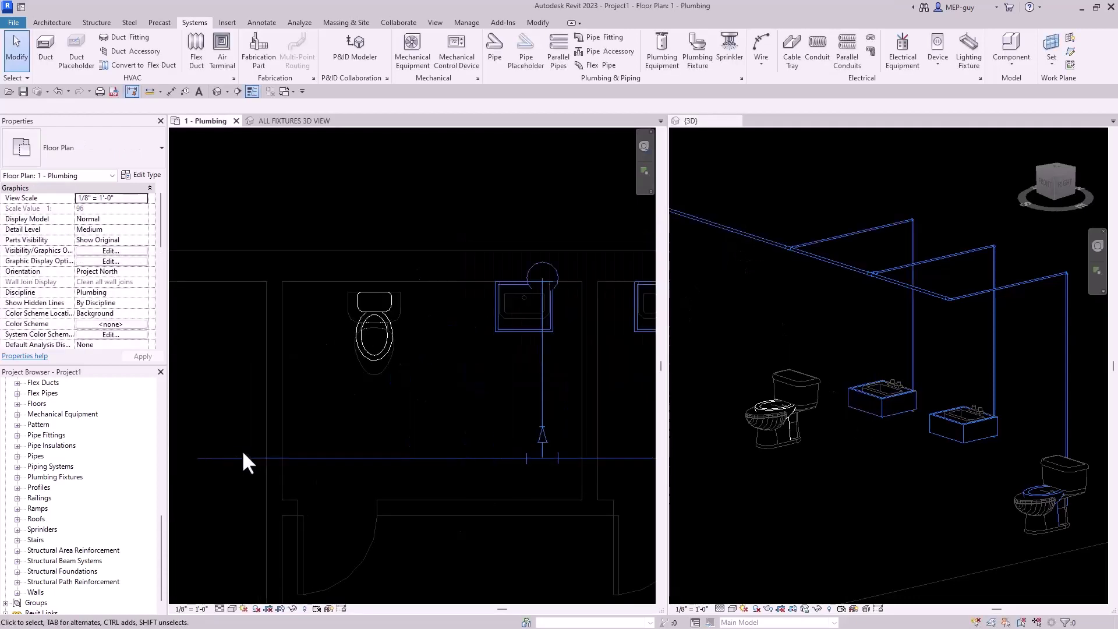
scroll(279, 440, up, 1)
scroll(795, 438, down, 1)
middle_drag(795, 439, 892, 444)
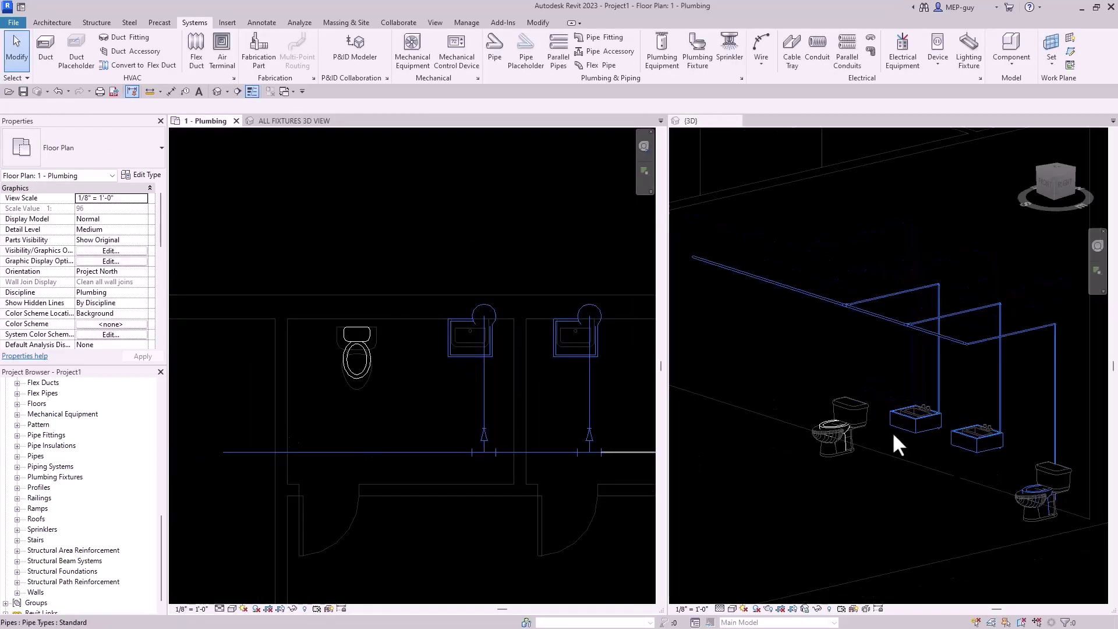
Connect the left water closet's cold water connector into the main pipe
click(358, 357)
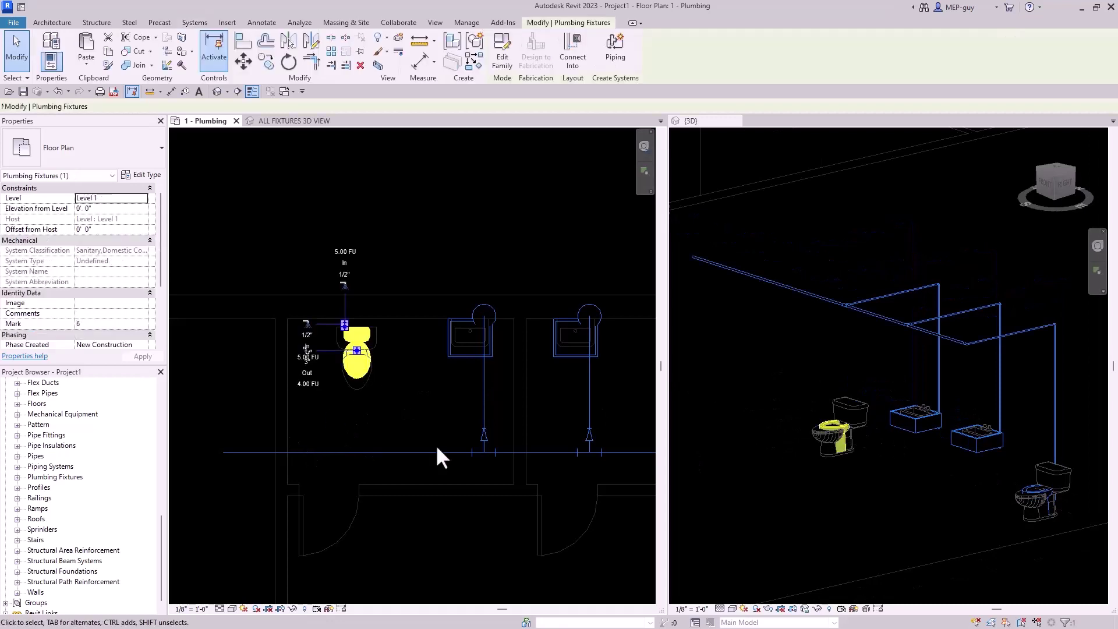
click(574, 61)
click(557, 272)
click(565, 382)
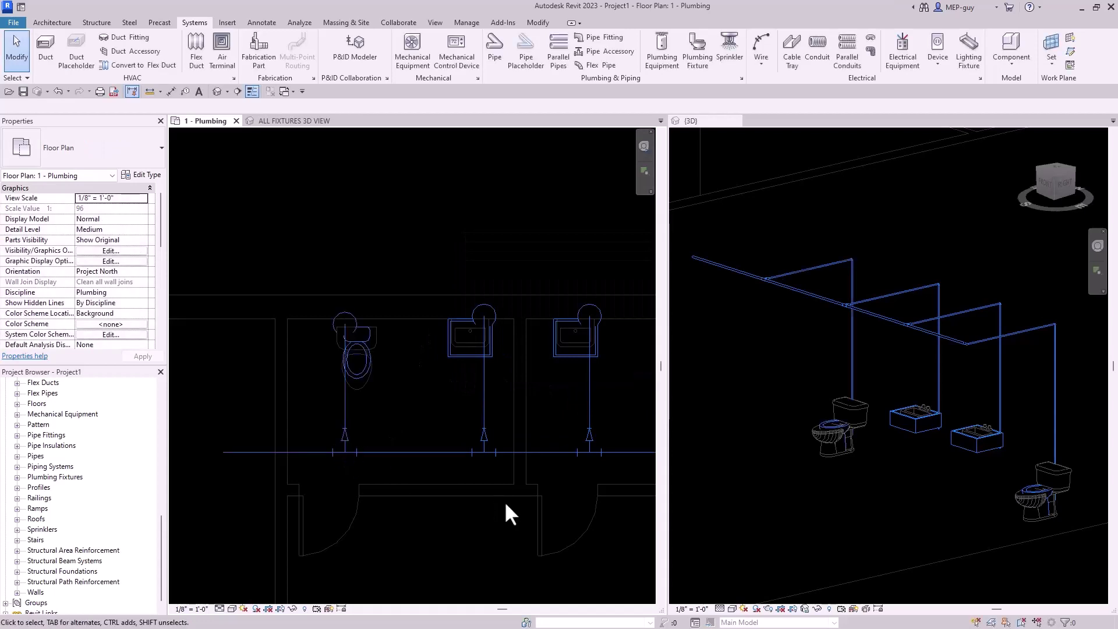
scroll(504, 500, down, 2)
middle_drag(504, 501, 435, 509)
scroll(915, 476, down, 1)
scroll(908, 483, down, 1)
mouse_move(907, 485)
middle_down()
mouse_move(921, 504)
mouse_move(907, 485)
middle_up()
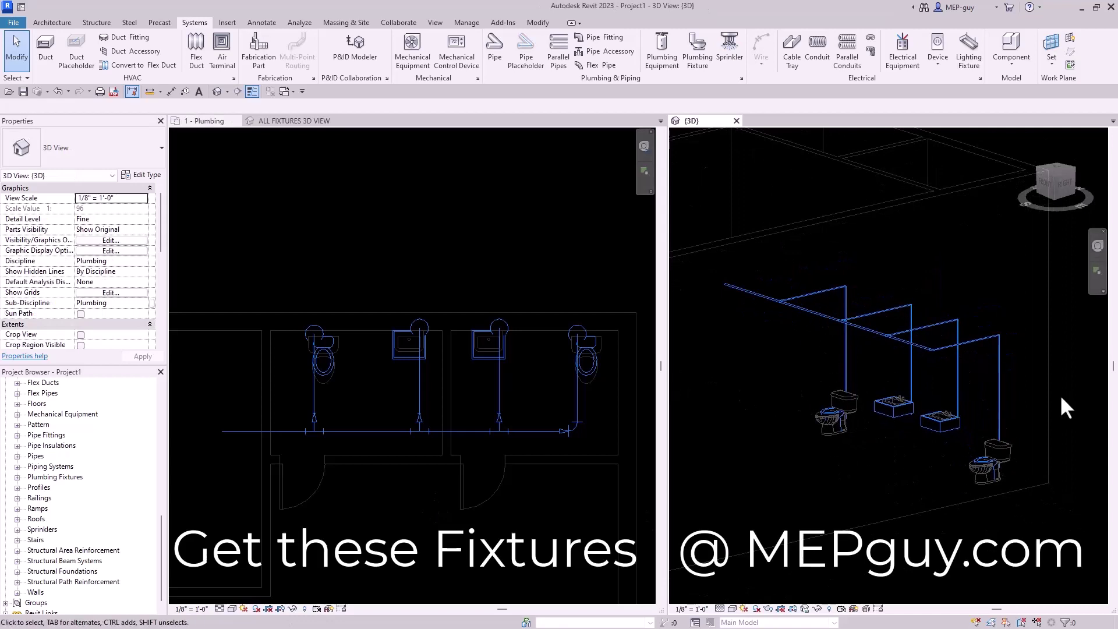
drag(1027, 371, 829, 374)
key(Escape)
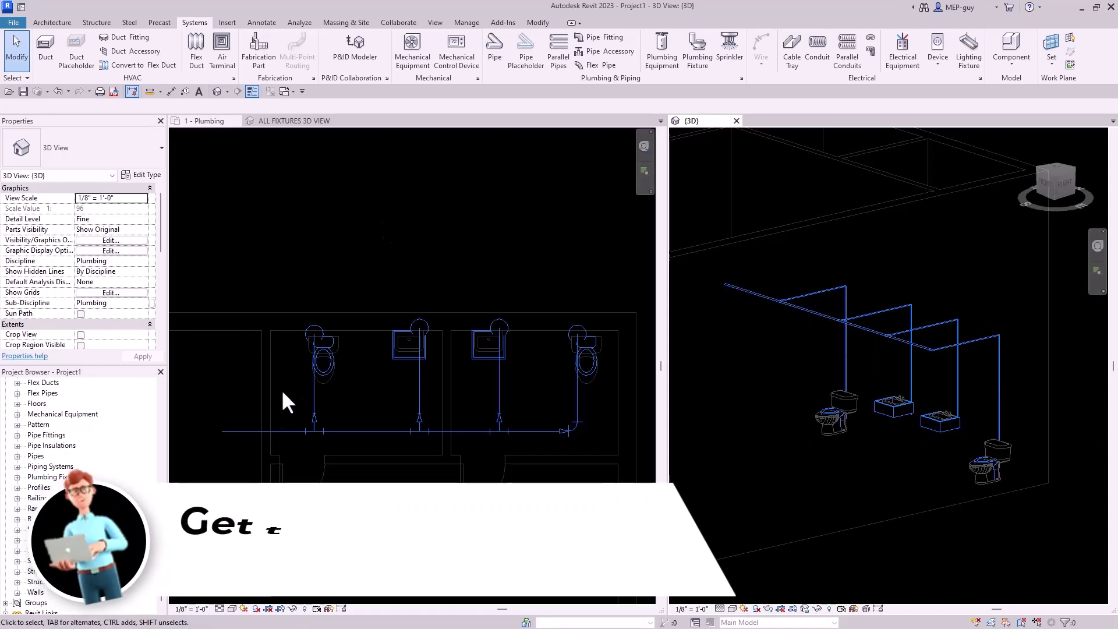
click(214, 228)
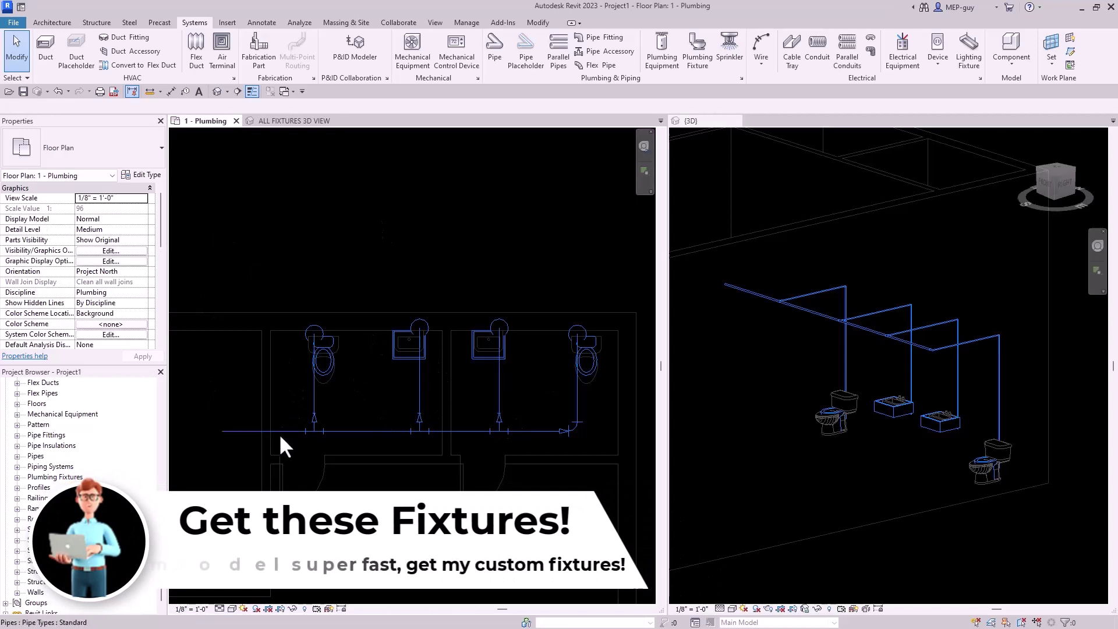
Inspect the main's left end segment, roughly 4' 11" long at 9' 0", then clear the selection
key(d)
key(i)
click(262, 431)
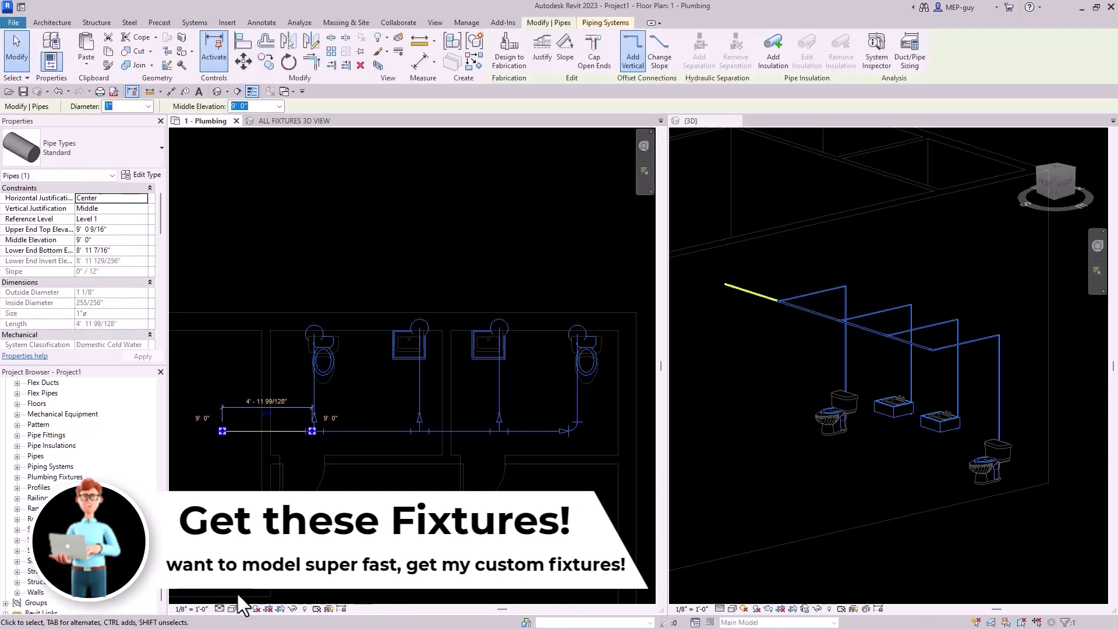
scroll(96, 223, down, 5)
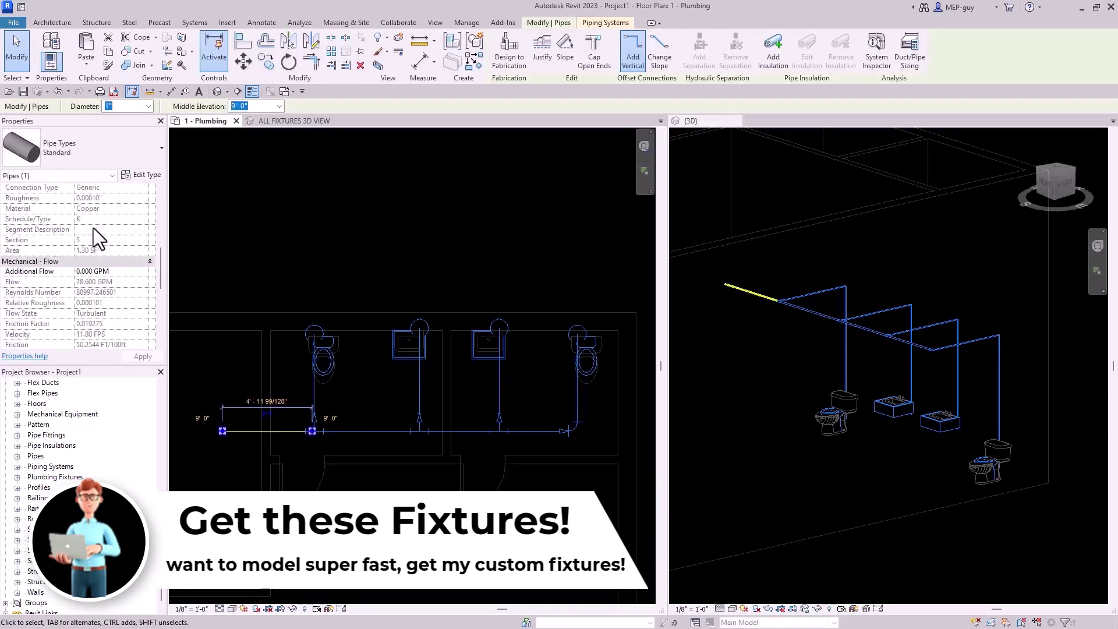
scroll(27, 285, down, 3)
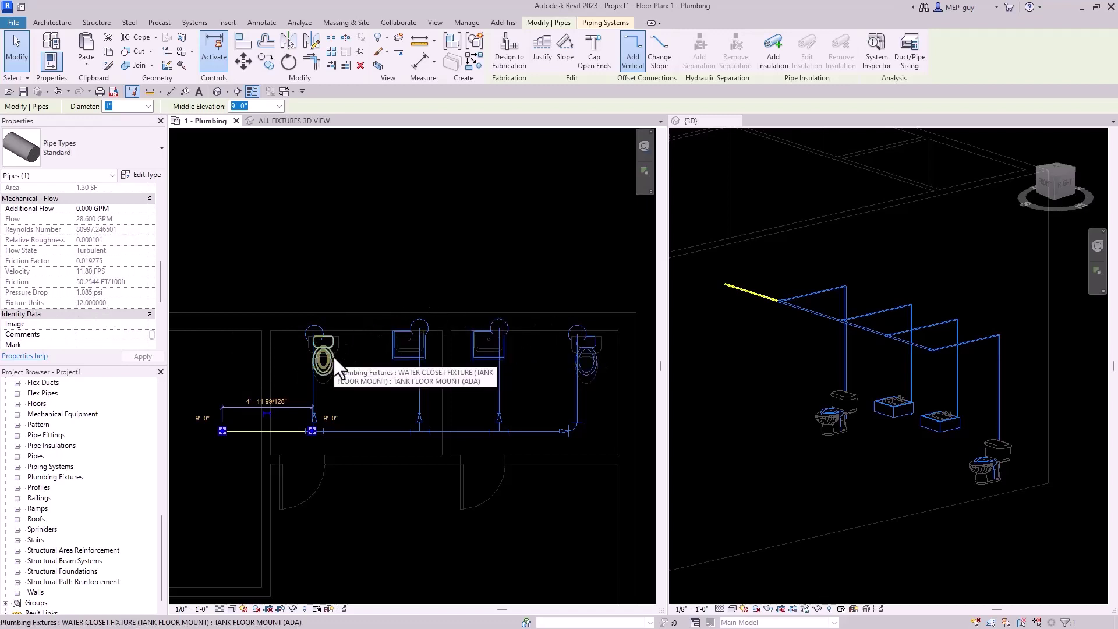
click(368, 267)
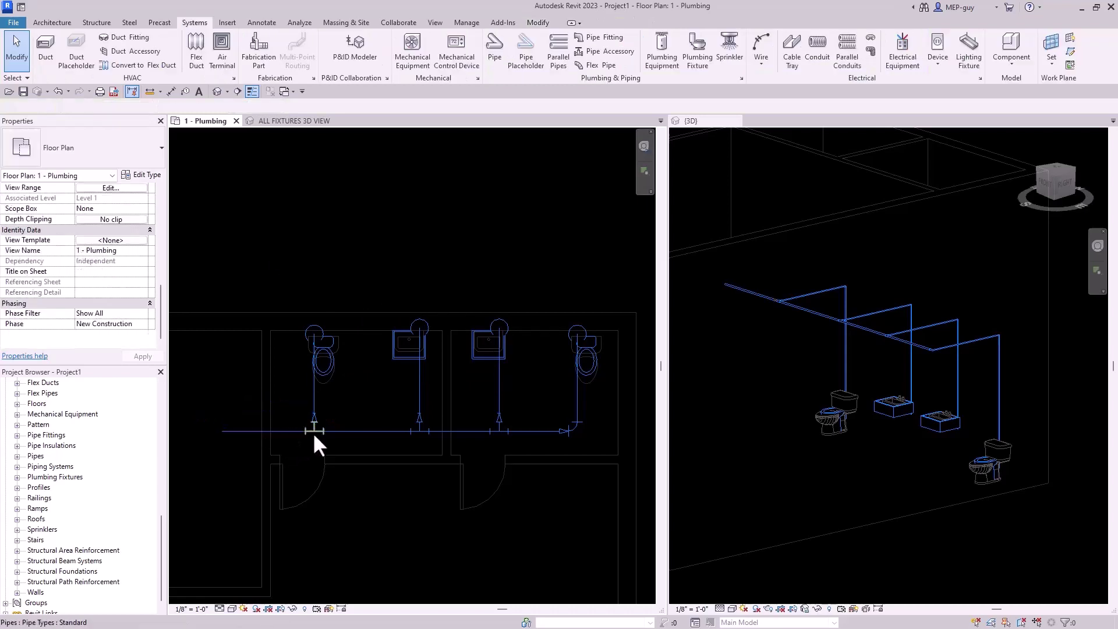
Set the Domestic Cold Water system type's Flow Conversion Method to Predominantly Flush Tanks
click(283, 432)
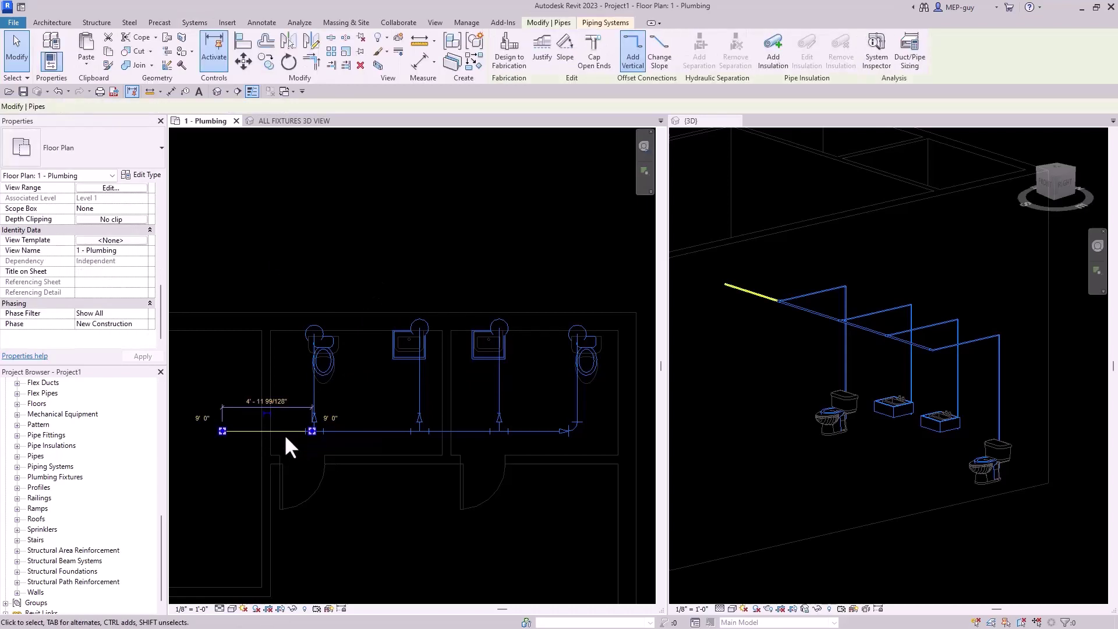
click(610, 22)
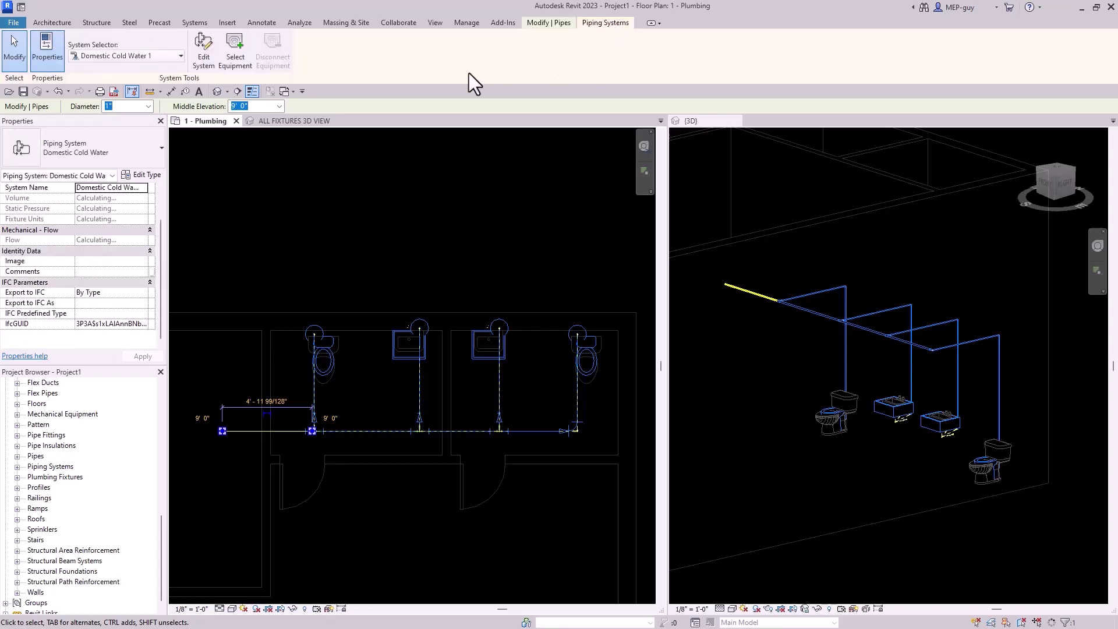
click(141, 176)
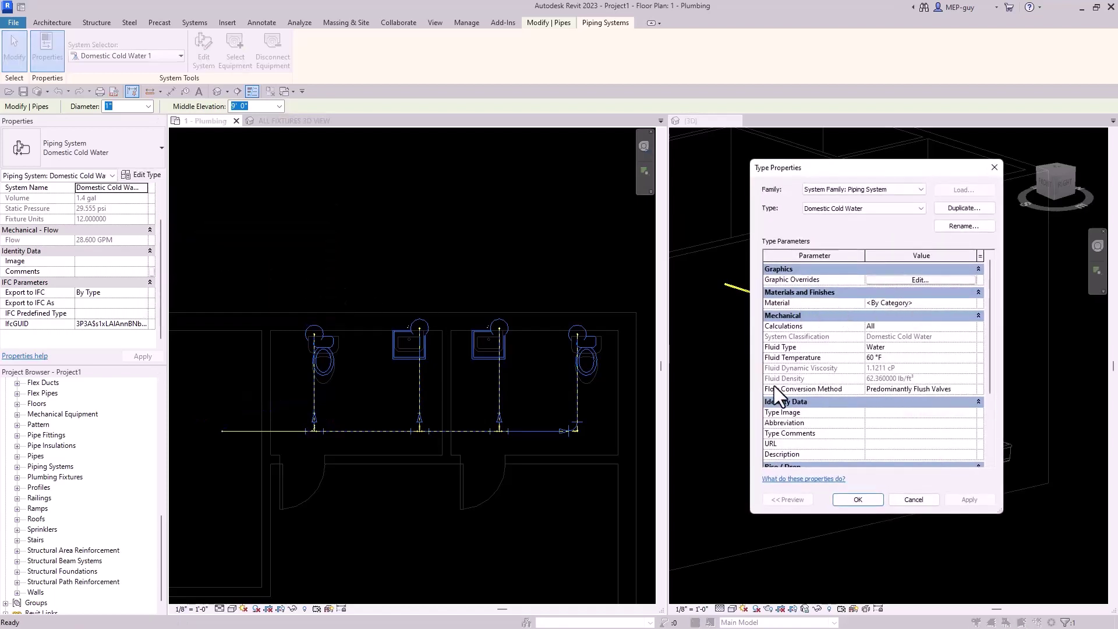
click(968, 390)
click(970, 390)
click(926, 407)
click(868, 502)
Reselect the 1" main pipe to confirm it now carries 16 GPM
click(288, 379)
key(ctrl+Left)
scroll(108, 227, down, 5)
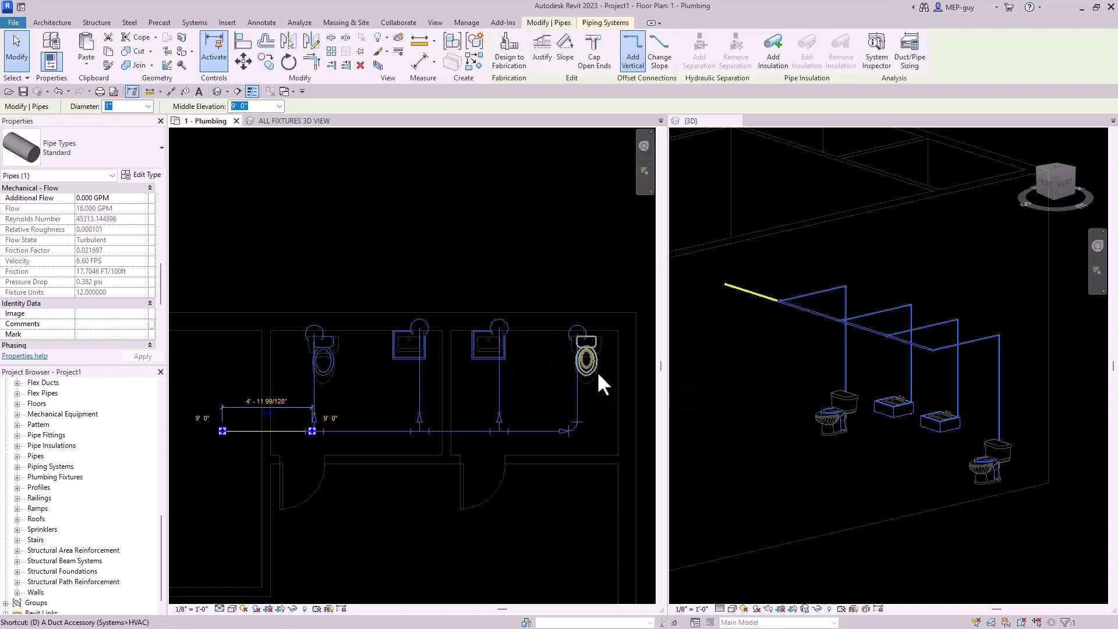
click(468, 284)
scroll(440, 274, down, 1)
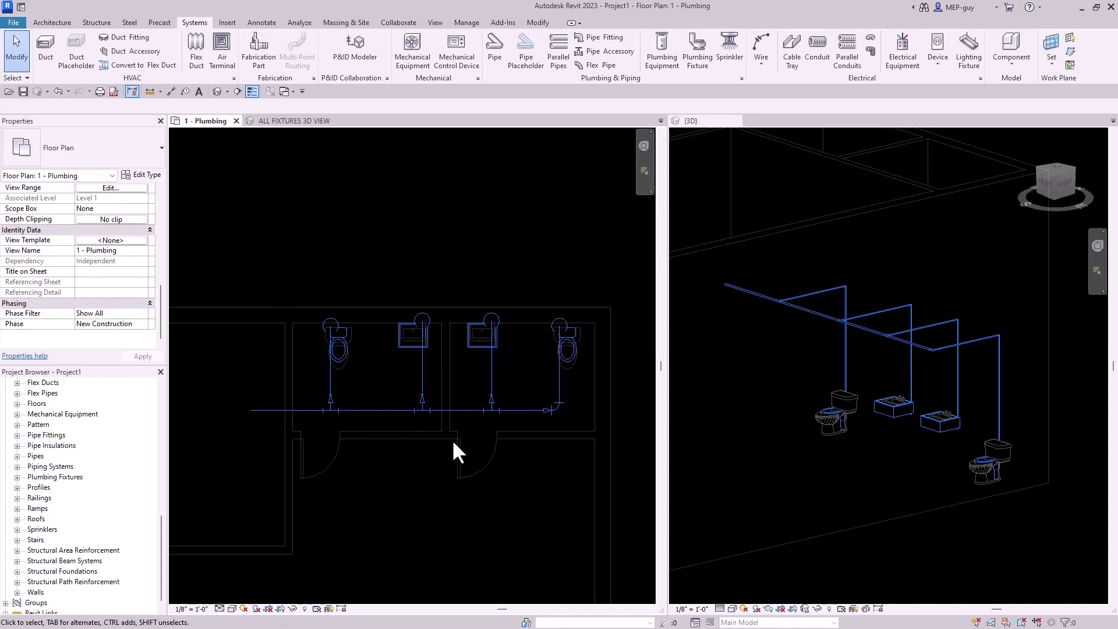
scroll(445, 381, up, 1)
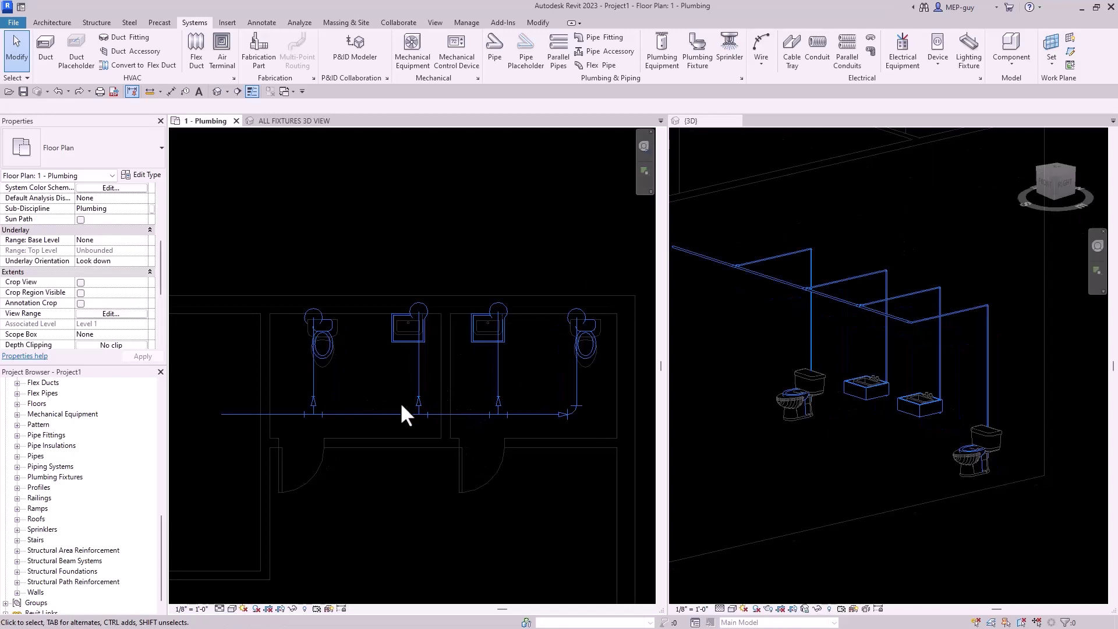
Tab-select the whole cold-water network and auto-size it at 8 FPS, Calculated Size Only
key(Tab)
click(288, 413)
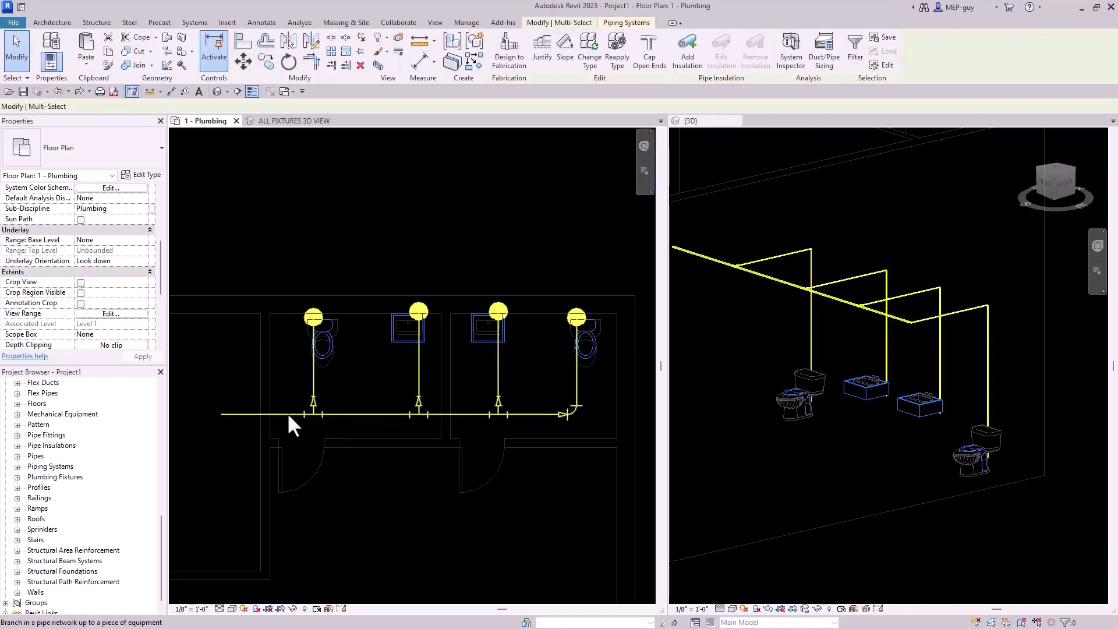
click(823, 53)
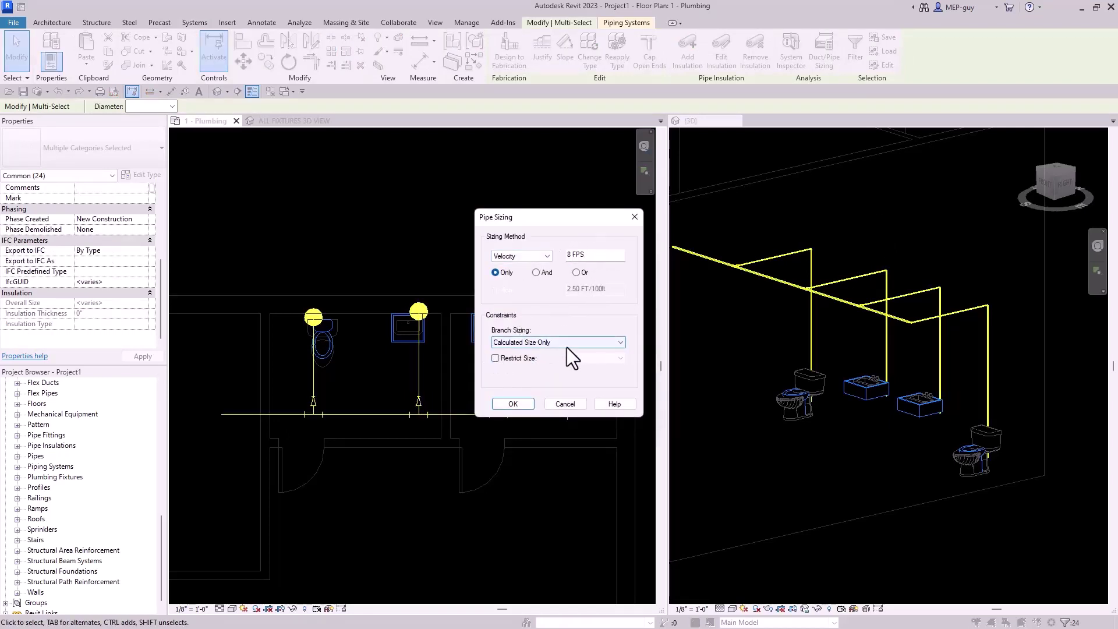
click(512, 404)
click(530, 389)
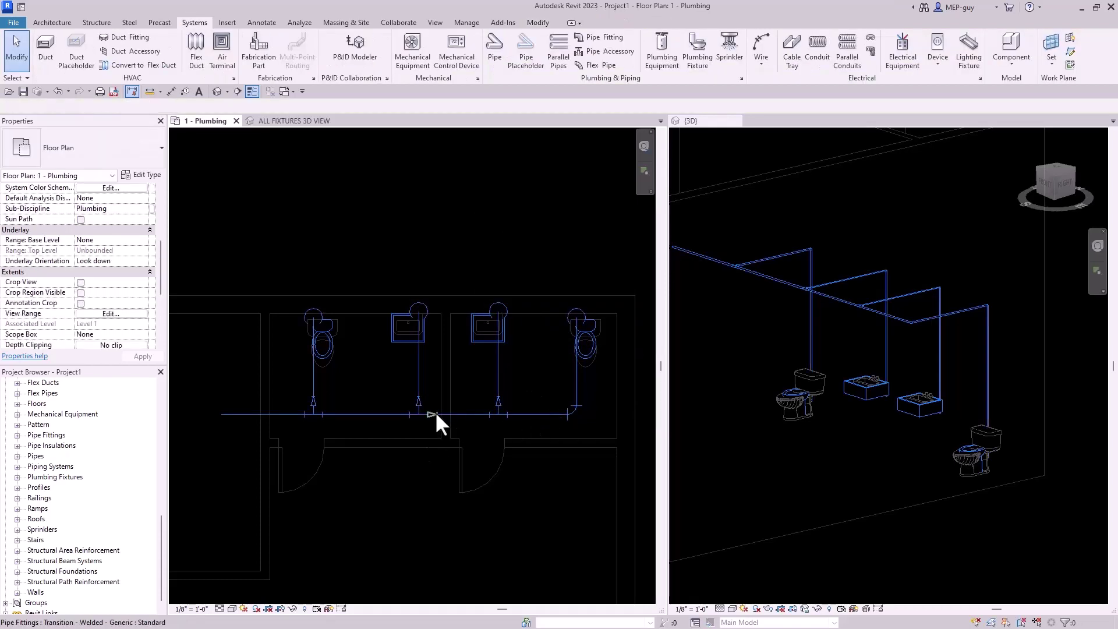
scroll(432, 418, up, 4)
Check the transition fitting and the main segments on either side, 1" stepping to 3/4"
click(431, 405)
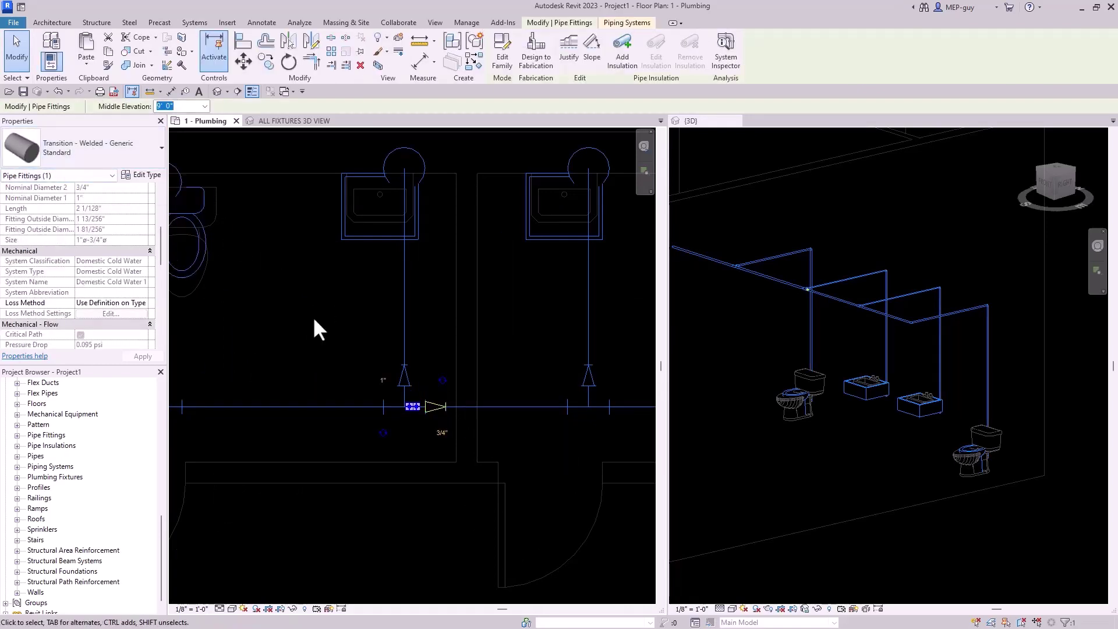
click(458, 426)
scroll(530, 419, down, 2)
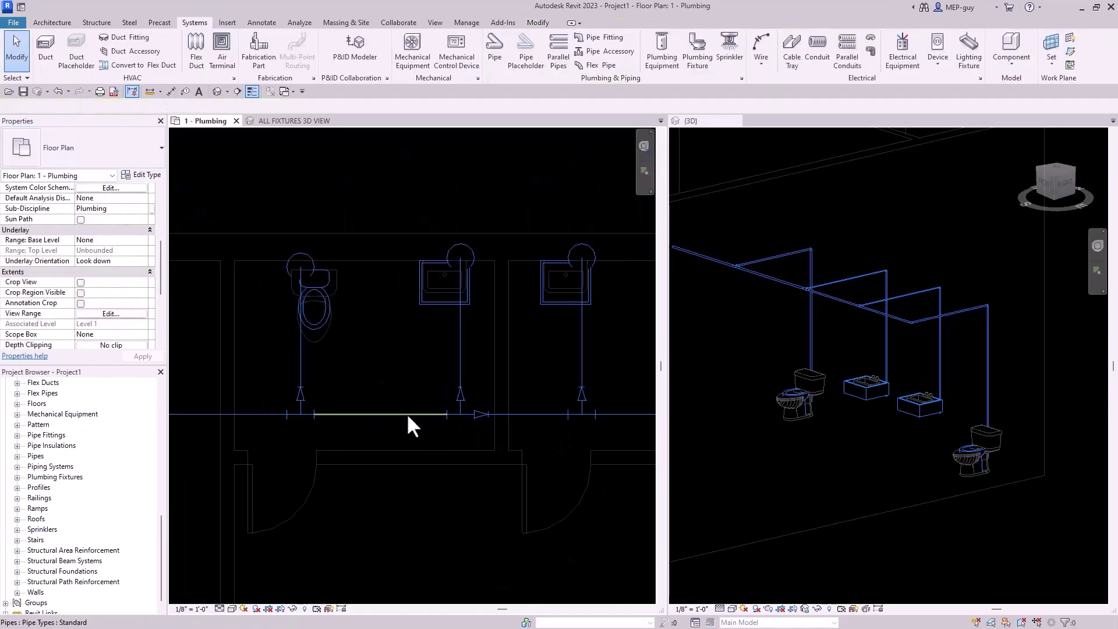
click(407, 414)
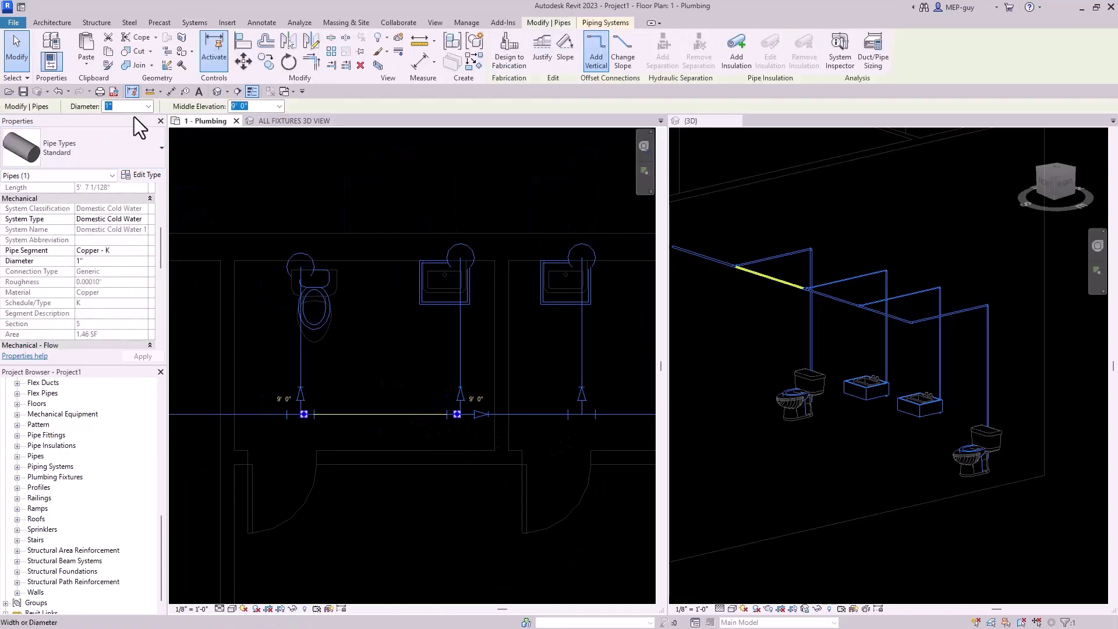
click(529, 413)
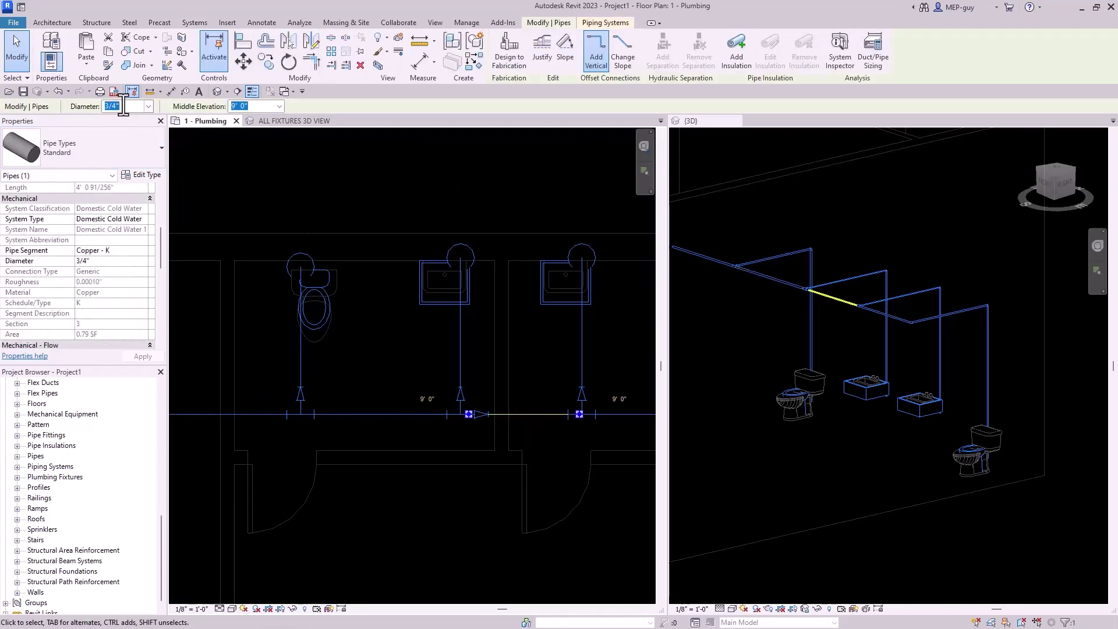
scroll(367, 367, down, 2)
click(278, 383)
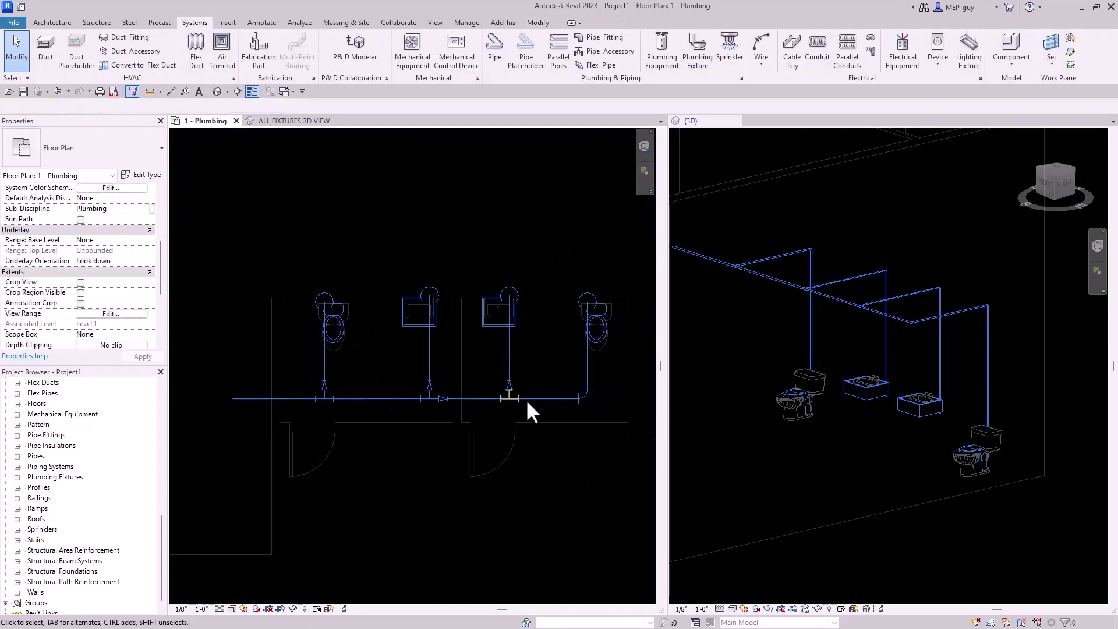
scroll(547, 315, up, 1)
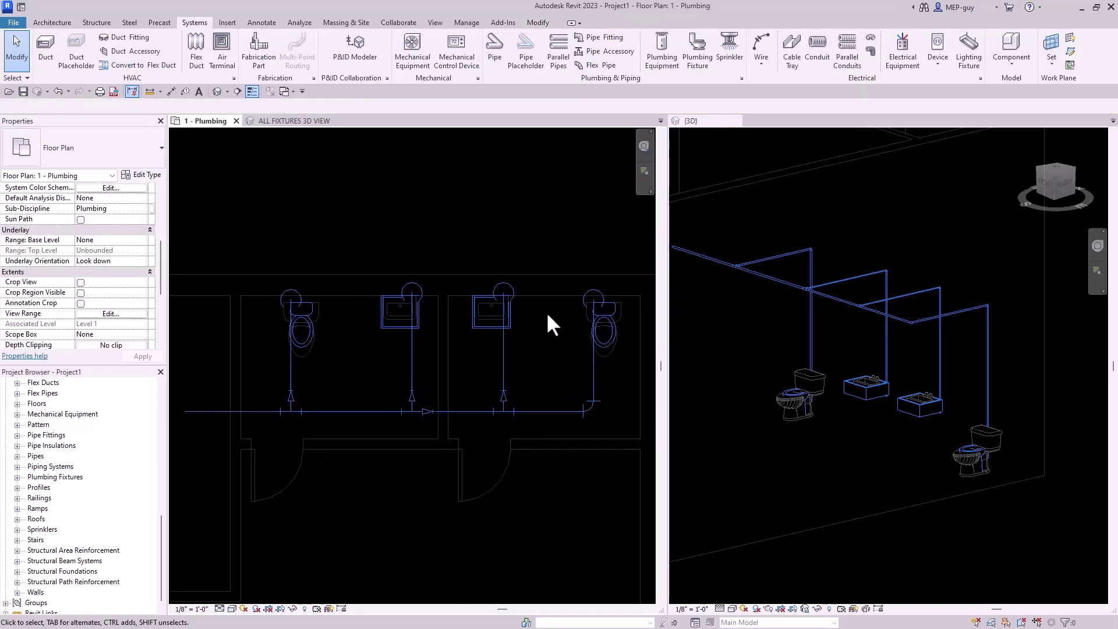
Set the plan view's Detail Level to Fine so pipes draw as double lines
click(220, 608)
click(236, 595)
scroll(408, 405, up, 5)
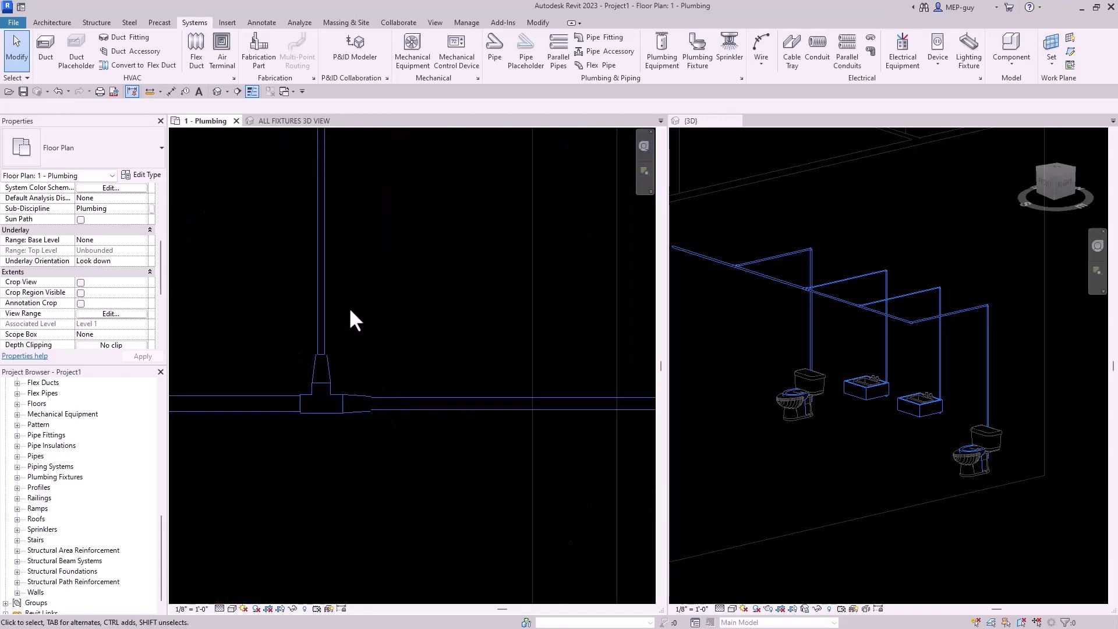
scroll(493, 422, down, 2)
scroll(477, 428, down, 5)
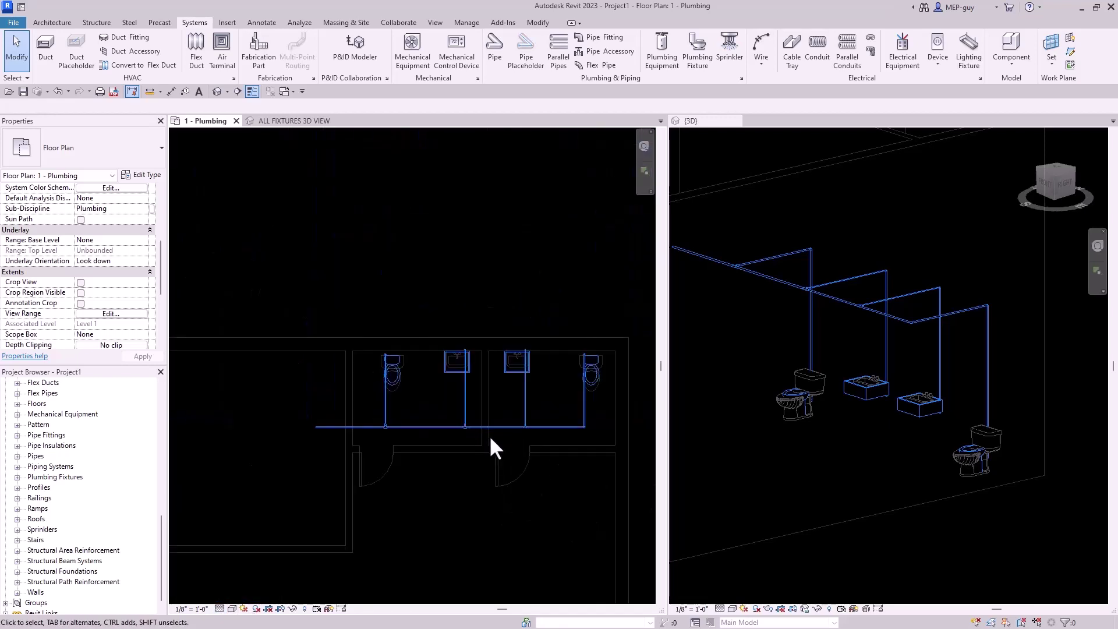
click(338, 422)
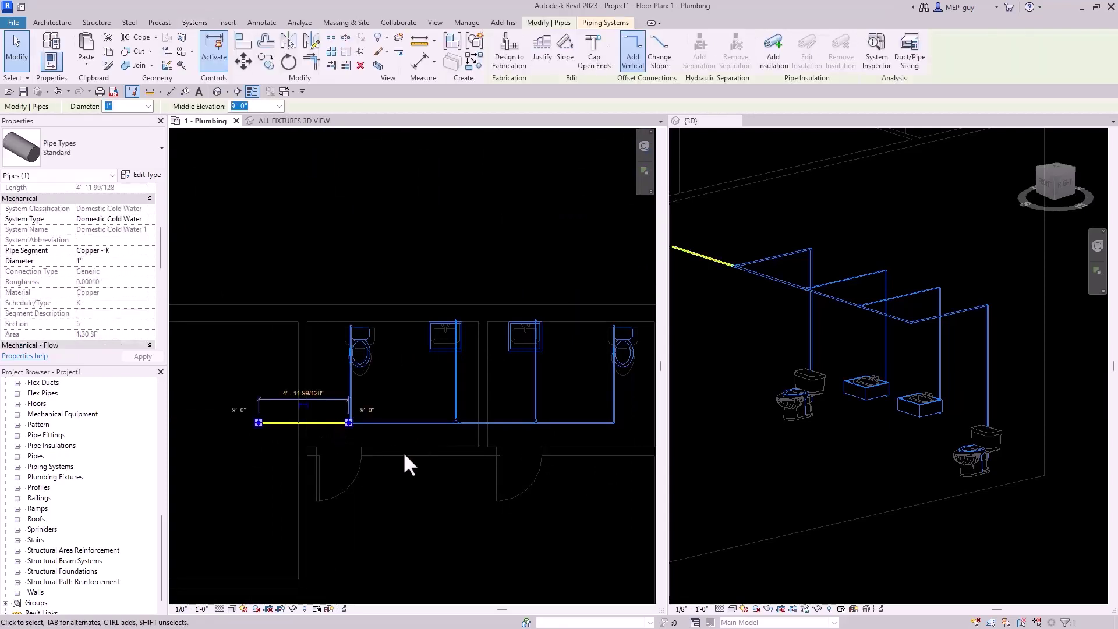
click(501, 423)
scroll(88, 250, down, 5)
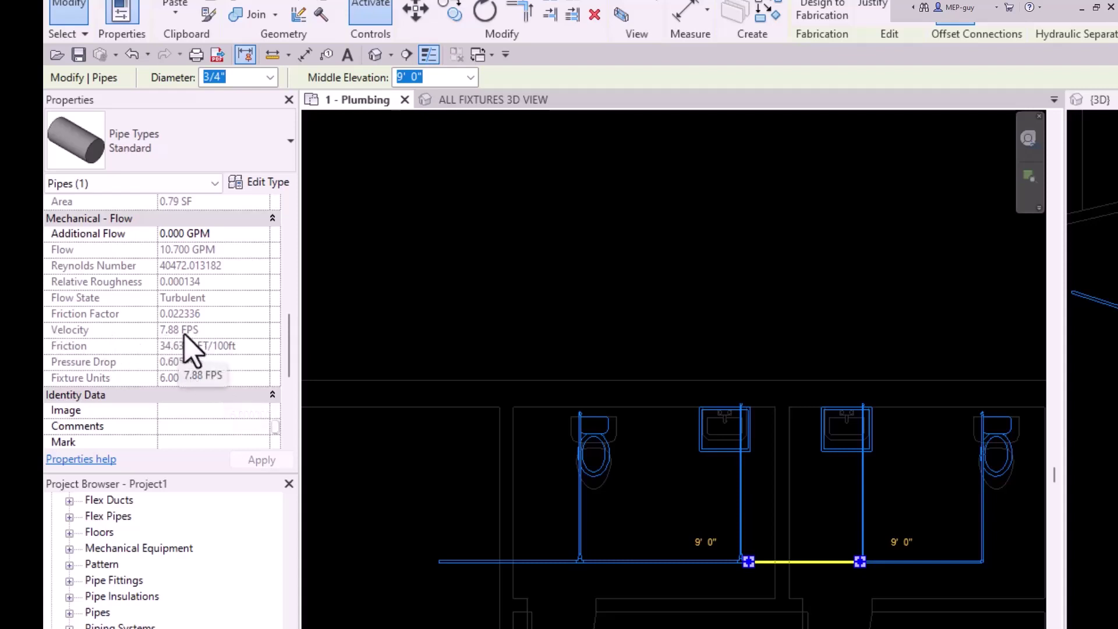
click(836, 312)
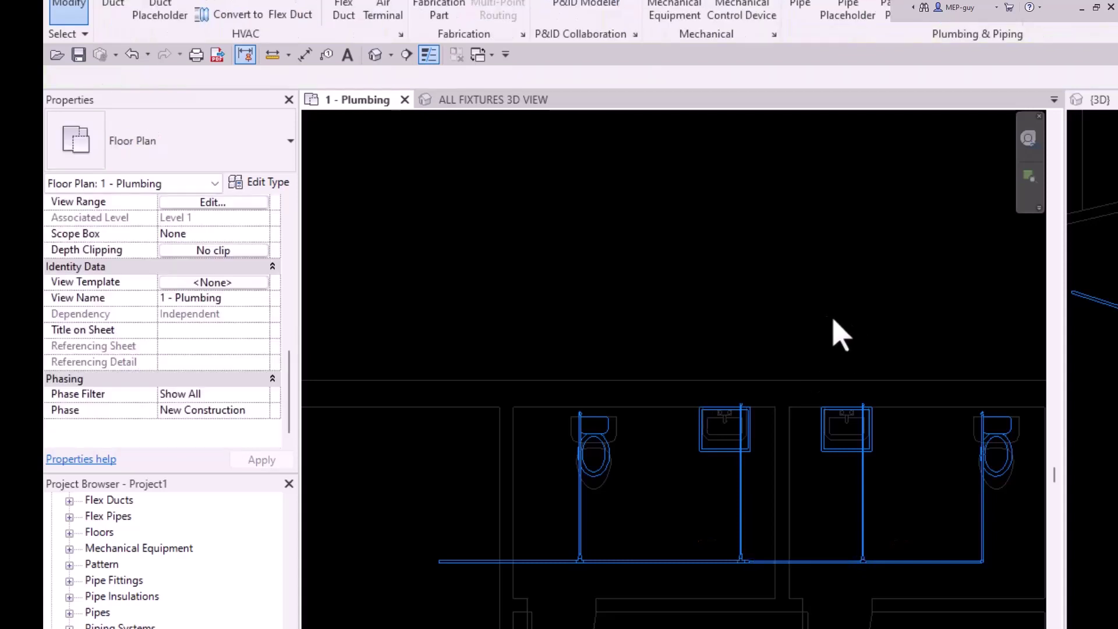
middle_drag(838, 314, 850, 342)
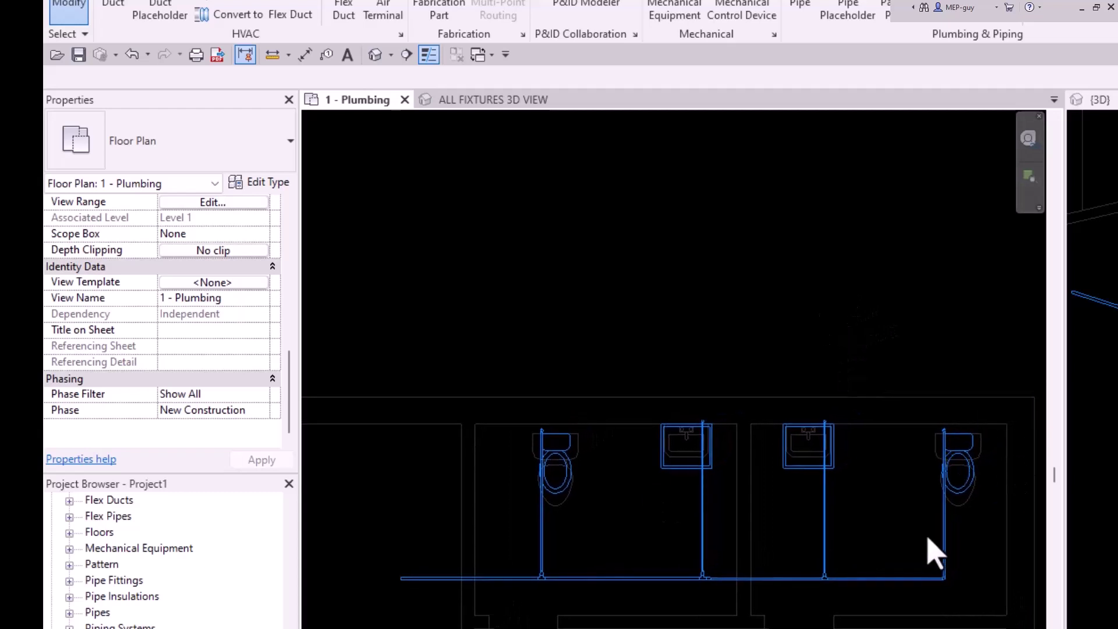
middle_drag(928, 549, 923, 555)
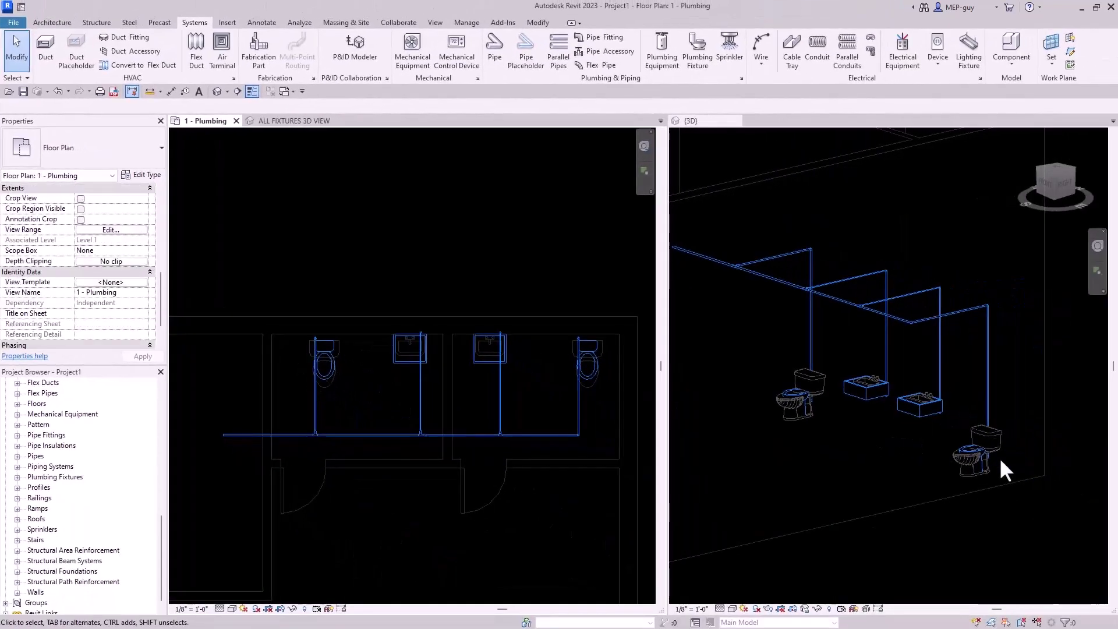
Activate the {3D} view and zoom out to show all four fixtures and their piping
scroll(1016, 457, up, 5)
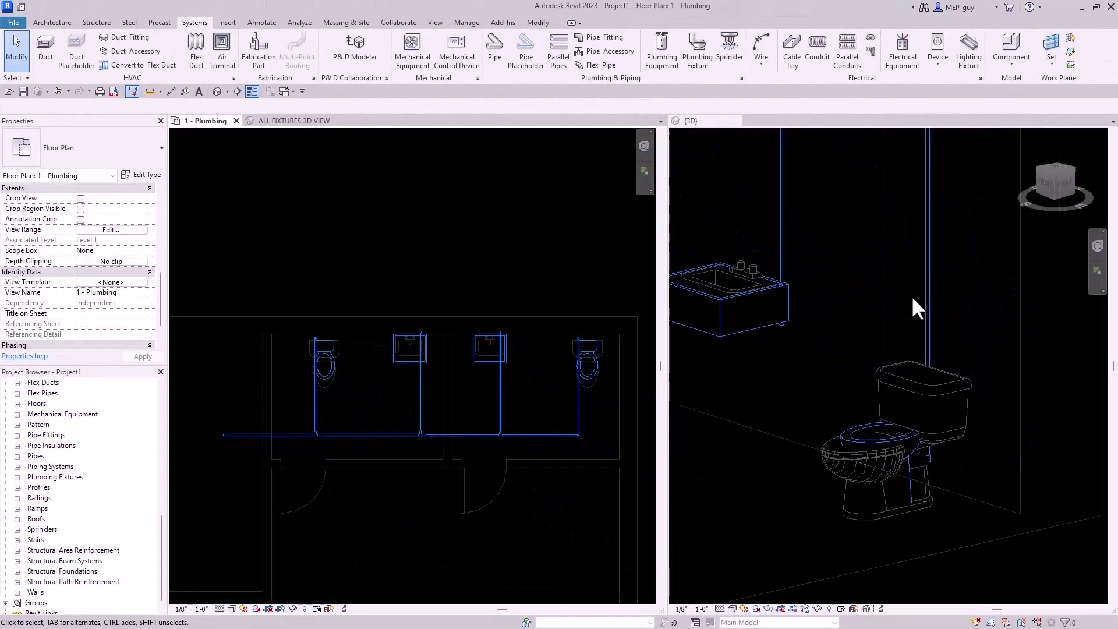
click(946, 336)
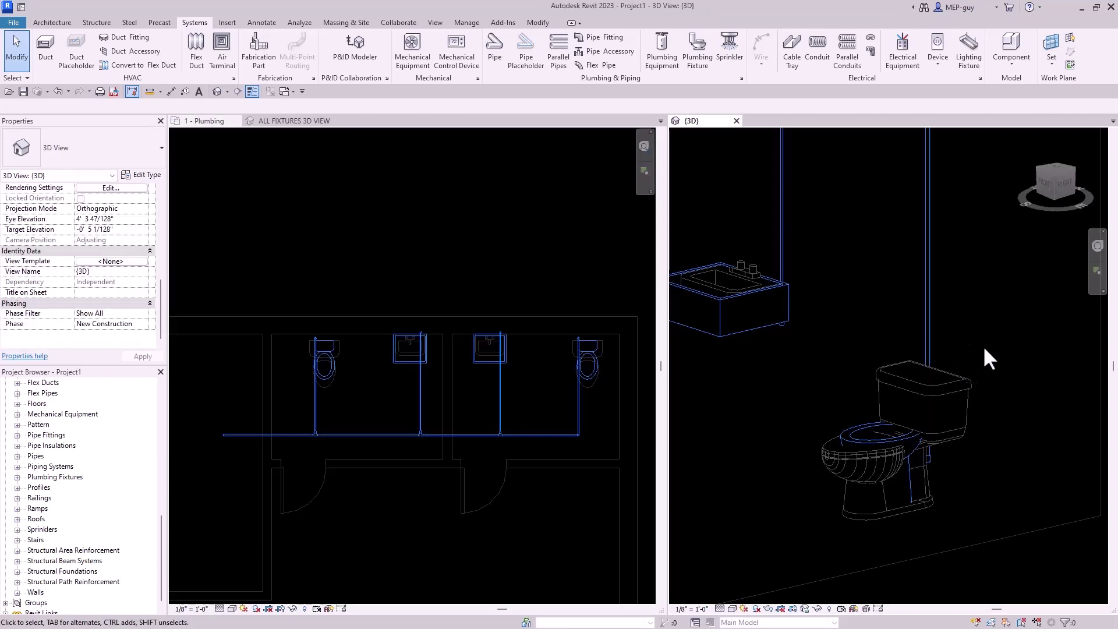
scroll(974, 355, down, 5)
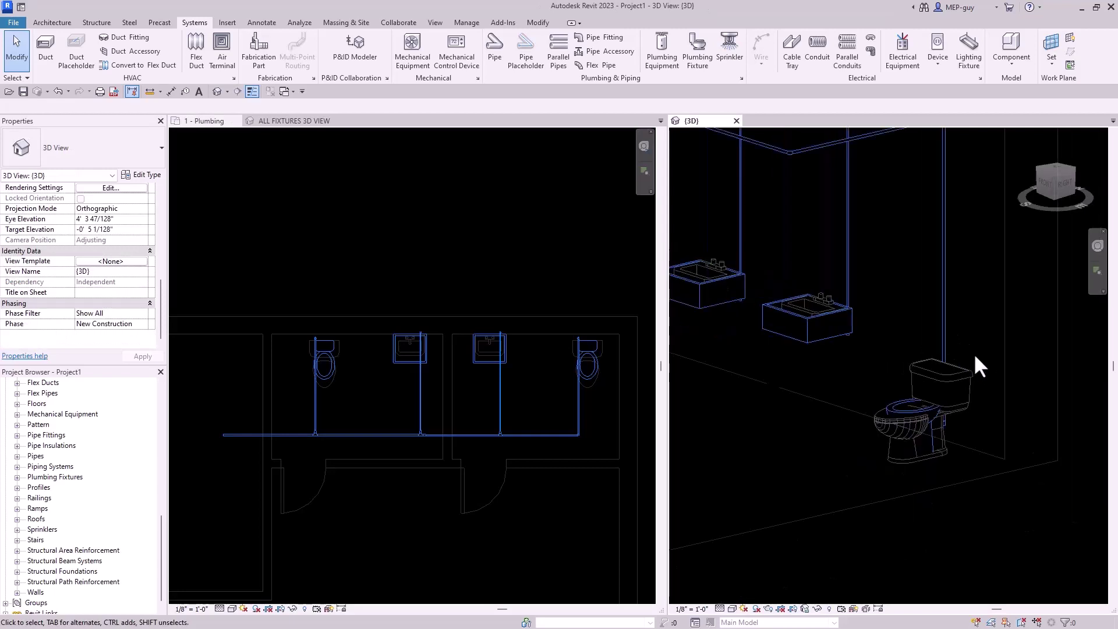